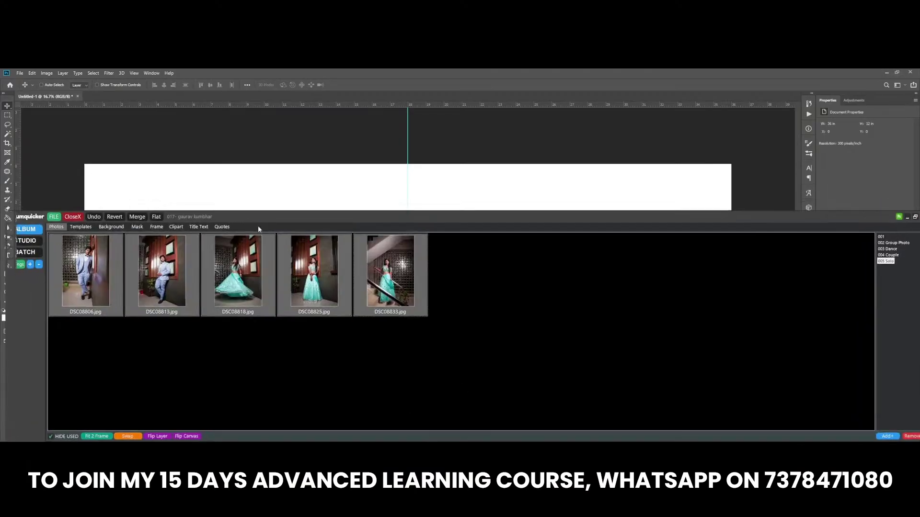
# Place the groom photo DSC08813 at the spread's left edge and enlarge it with Free Transform
pyautogui.moveTo(257, 226); pyautogui.dragTo(399, 307)
pyautogui.click(346, 358)
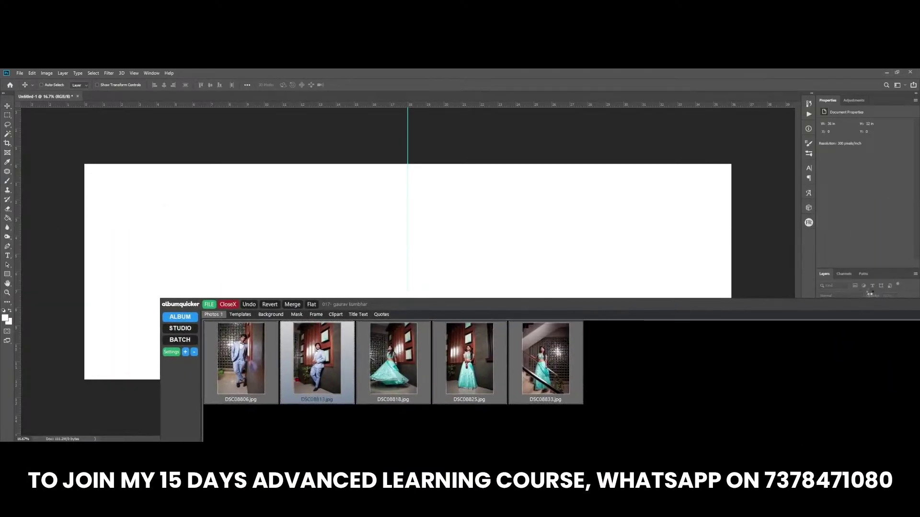
pyautogui.moveTo(615, 316); pyautogui.dragTo(416, 333)
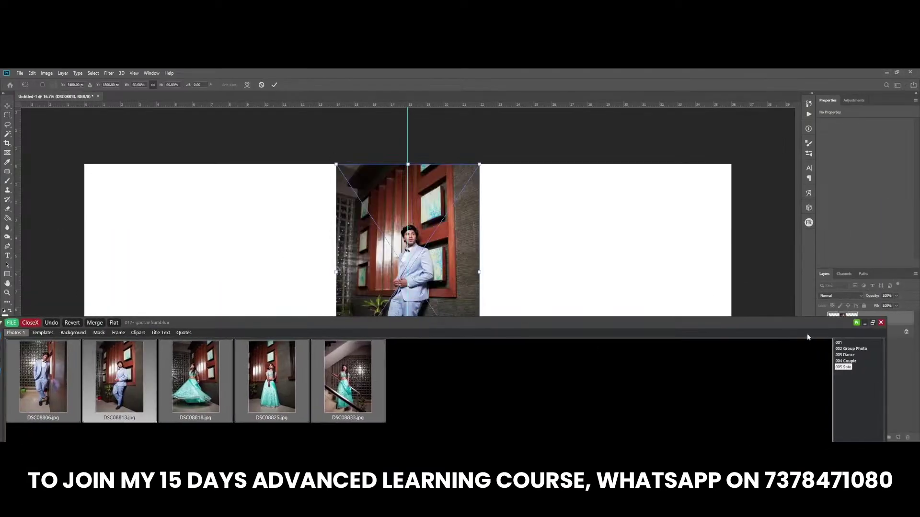
pyautogui.click(865, 325)
pyautogui.press('Return')
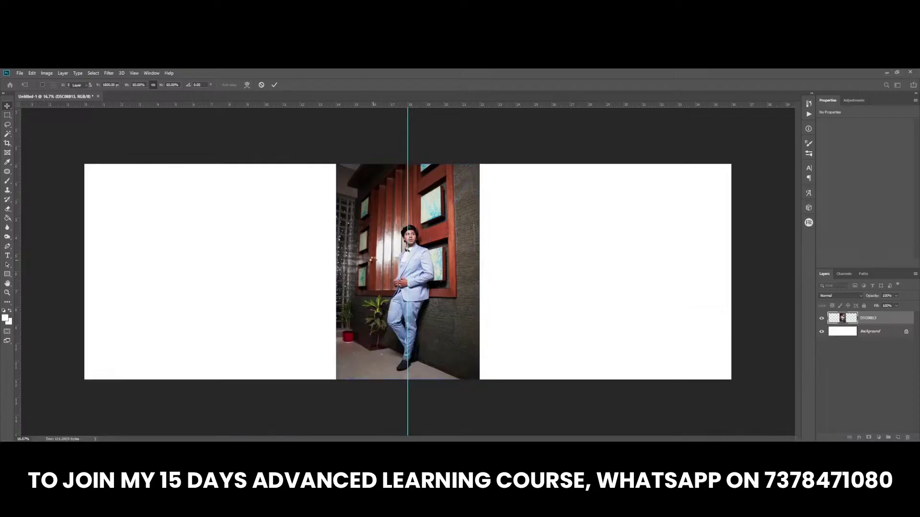
pyautogui.moveTo(380, 274); pyautogui.dragTo(140, 295)
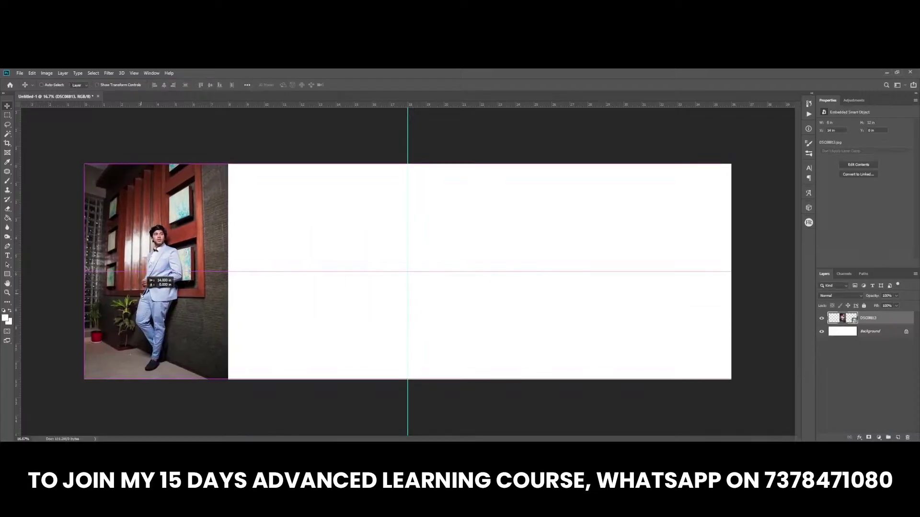
pyautogui.hotkey('ctrl', 't')
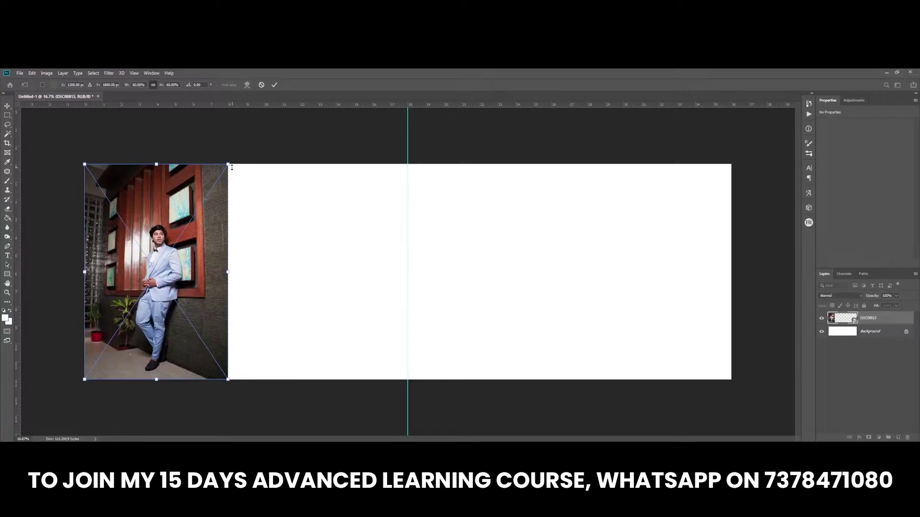
pyautogui.keyDown('alt'); pyautogui.moveTo(228, 164); pyautogui.dragTo(283, 146); pyautogui.keyUp('alt')
pyautogui.moveTo(225, 201)
pyautogui.mouseDown()
pyautogui.moveTo(228, 186)
pyautogui.moveTo(211, 215)
pyautogui.mouseUp()
pyautogui.press('Return')
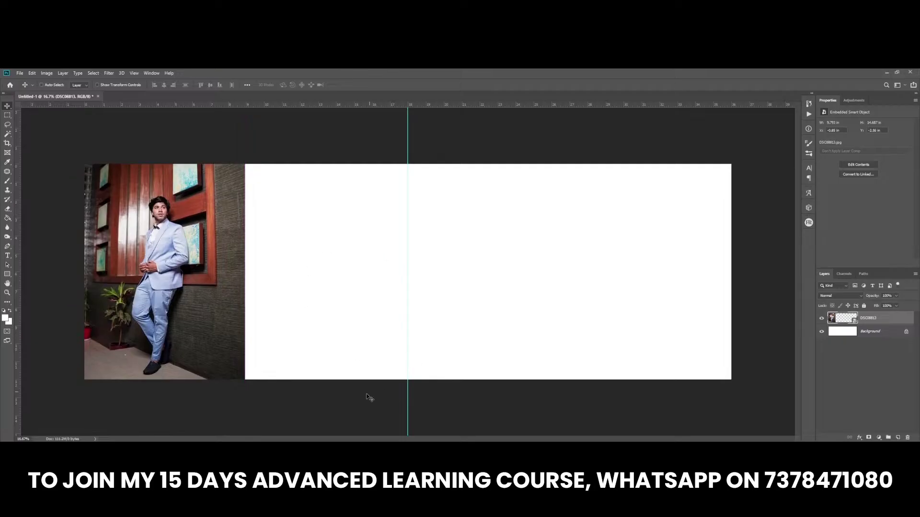
# Place the bride photo DSC08825 and move it to the spread's right edge
pyautogui.press('F12')
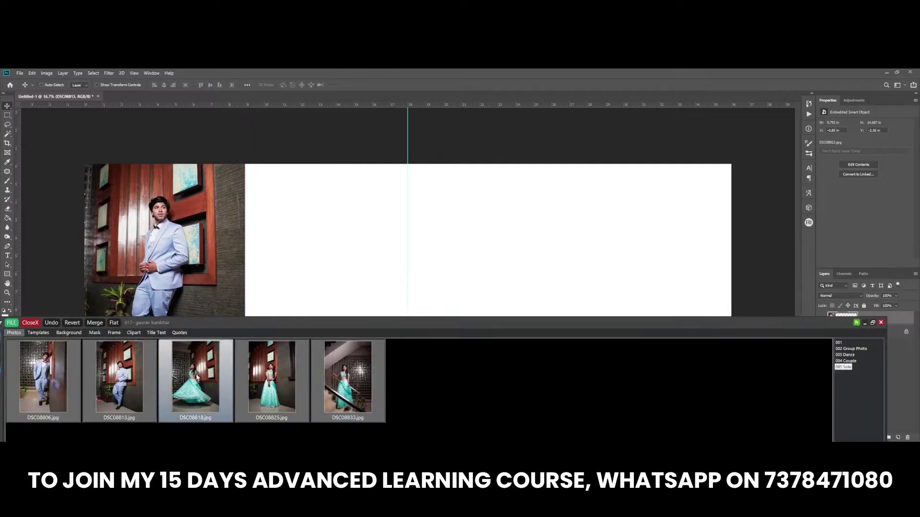
pyautogui.click(857, 324)
pyautogui.moveTo(519, 305); pyautogui.dragTo(681, 320)
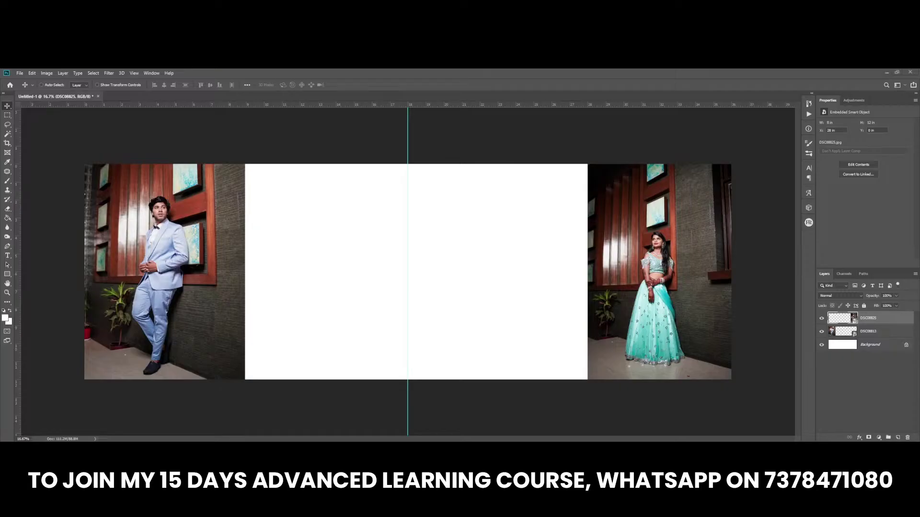
# Paste the brush-stroke as a Smart Object, scaled and rotated into a vertical band over the right page
pyautogui.hotkey('ctrl', 'v')
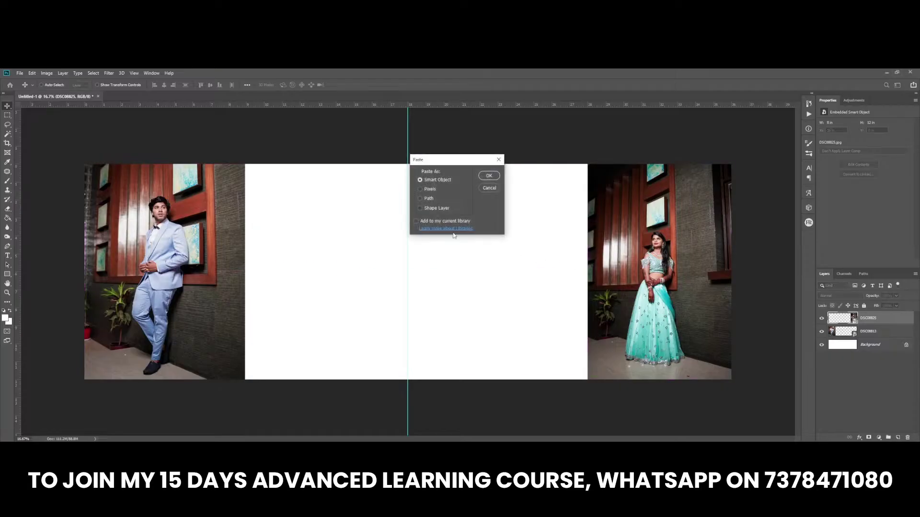
pyautogui.click(494, 180)
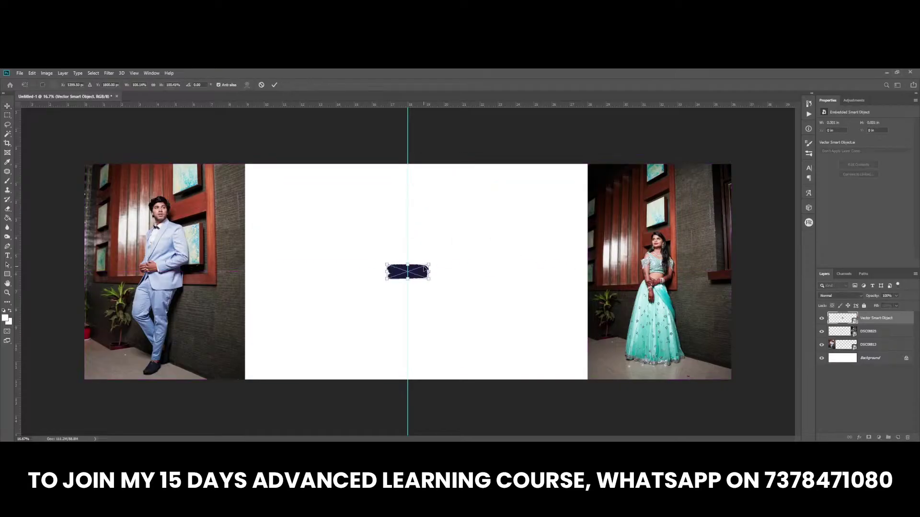
pyautogui.moveTo(430, 262); pyautogui.dragTo(538, 189)
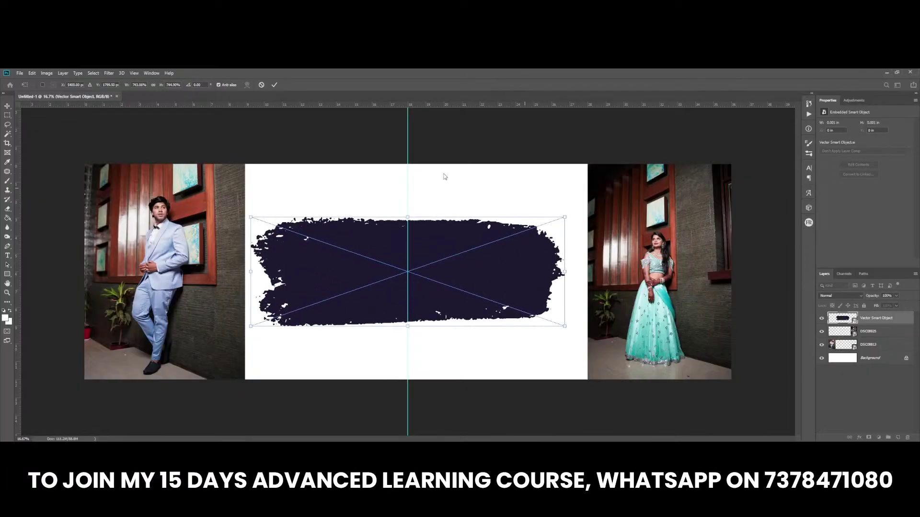
pyautogui.moveTo(448, 175); pyautogui.dragTo(541, 331)
pyautogui.moveTo(463, 272); pyautogui.dragTo(666, 298)
# Tilt the brush-stroke band slightly clockwise, nudge it right, and move it below the bride photo
pyautogui.hotkey('ctrl', '-')
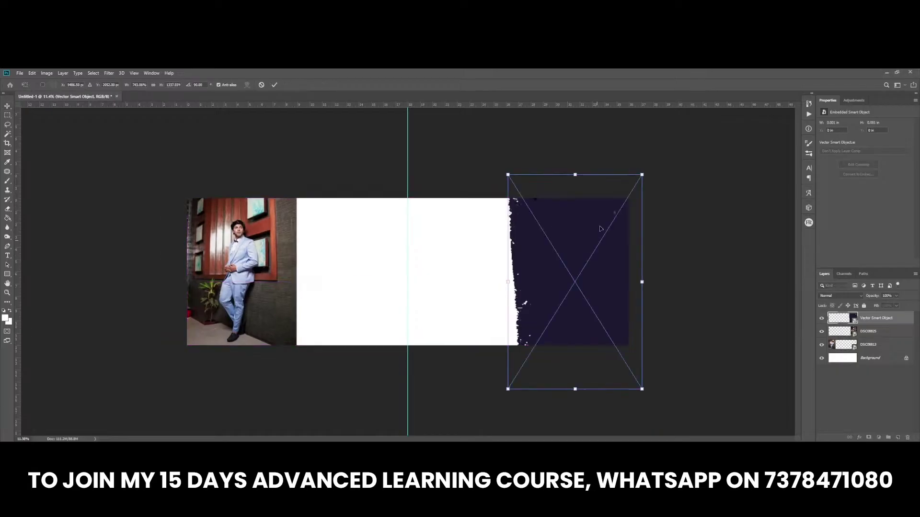
pyautogui.moveTo(592, 163); pyautogui.dragTo(616, 159)
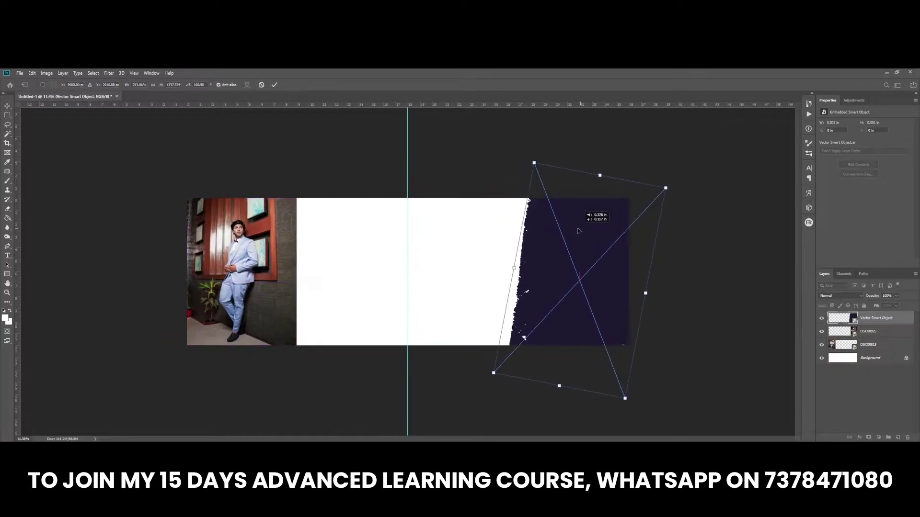
pyautogui.press('Return')
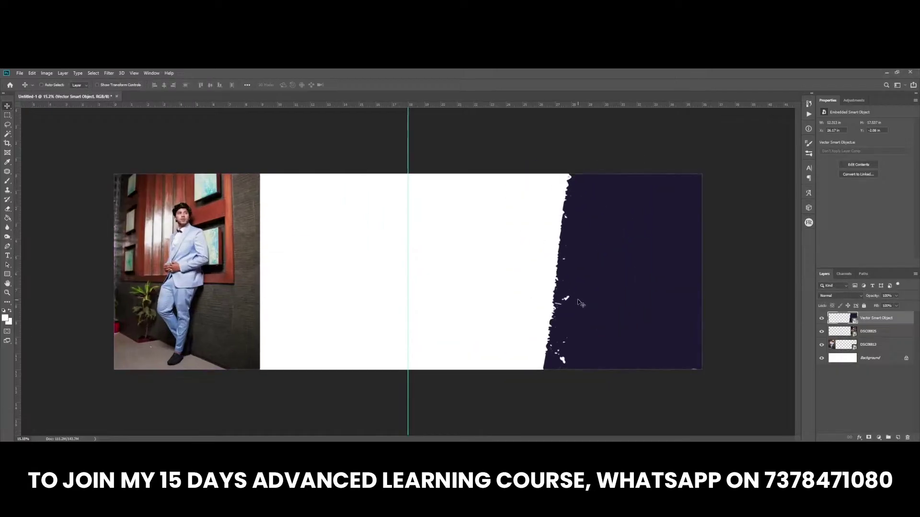
pyautogui.hotkey('ctrl', '+')
pyautogui.moveTo(579, 302); pyautogui.dragTo(581, 303)
pyautogui.scroll(5, 570, 336)
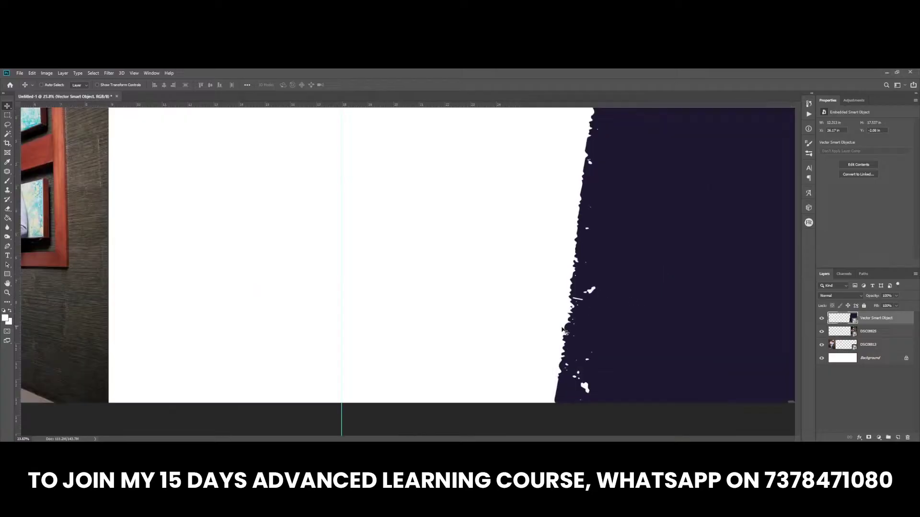
pyautogui.scroll(-1, 570, 339)
pyautogui.scroll(-3, 472, 298)
pyautogui.scroll(-2, 597, 308)
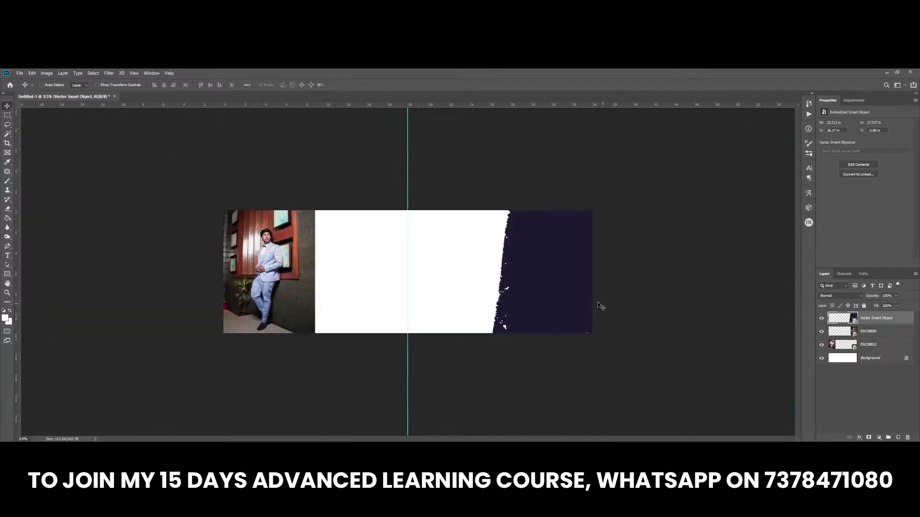
pyautogui.hotkey('ctrl', '[')
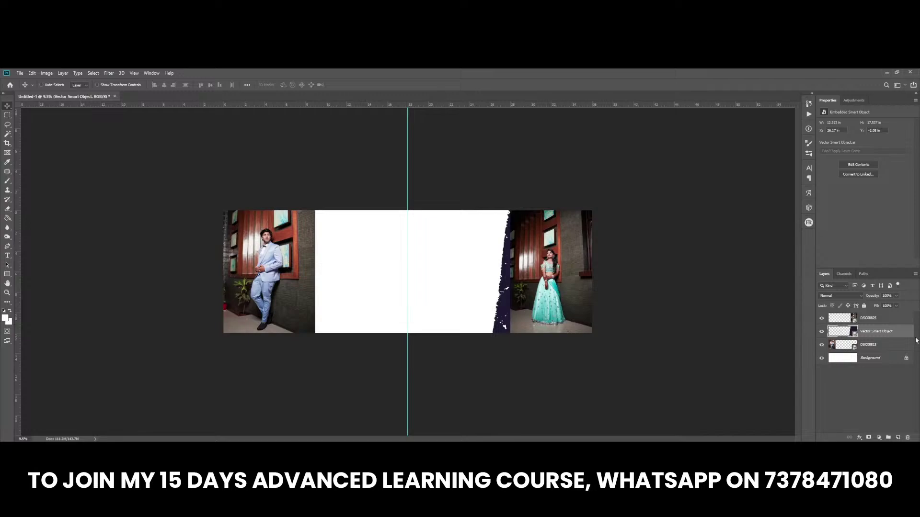
# Clip the bride photo to the brush-stroke shape, then enlarge it and shift it right and up
pyautogui.click(867, 318)
pyautogui.hotkey('ctrl', 'alt', 'g')
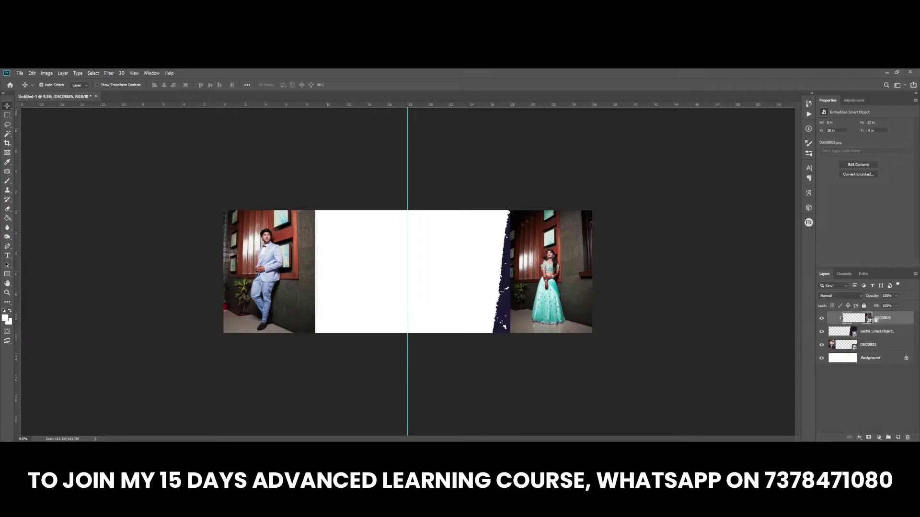
pyautogui.scroll(1, 598, 296)
pyautogui.hotkey('ctrl', 't')
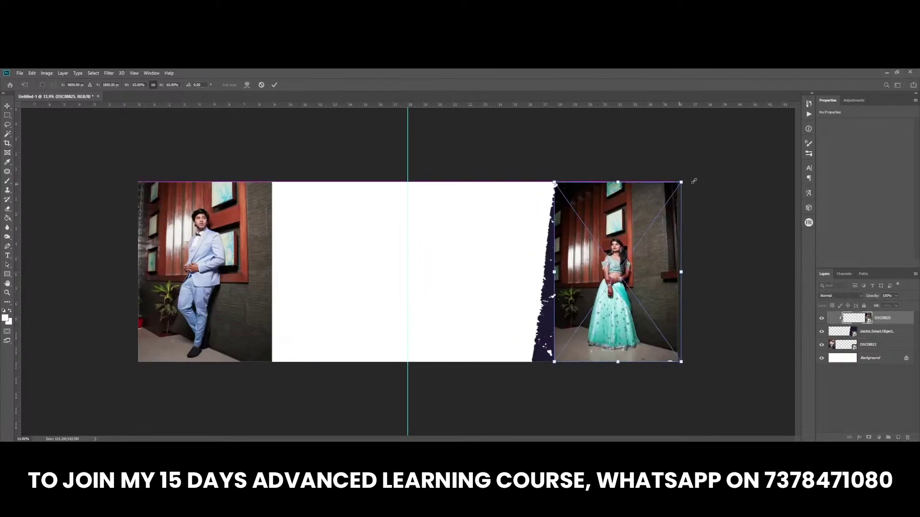
pyautogui.moveTo(677, 182)
pyautogui.mouseDown()
pyautogui.moveTo(687, 169)
pyautogui.moveTo(686, 184)
pyautogui.moveTo(719, 173)
pyautogui.mouseUp()
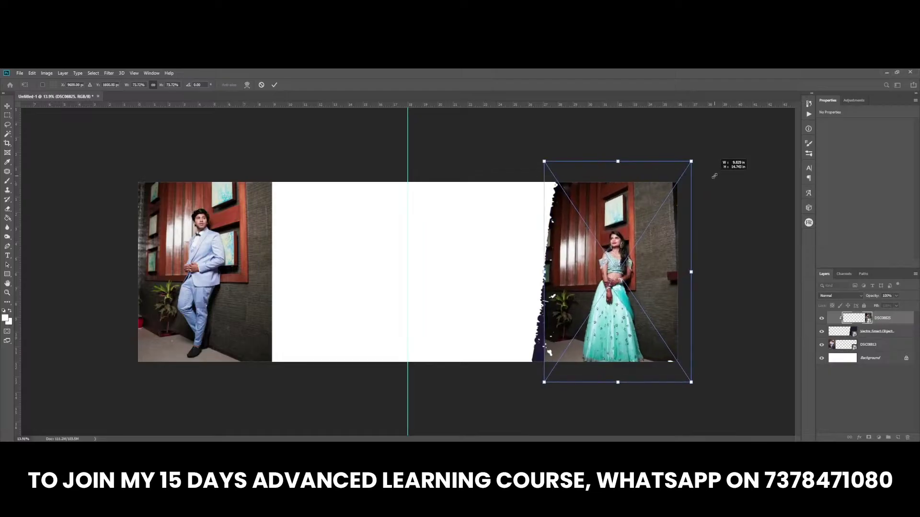
pyautogui.press('Return')
pyautogui.hotkey('ctrl', '+')
pyautogui.moveTo(641, 284); pyautogui.dragTo(646, 268)
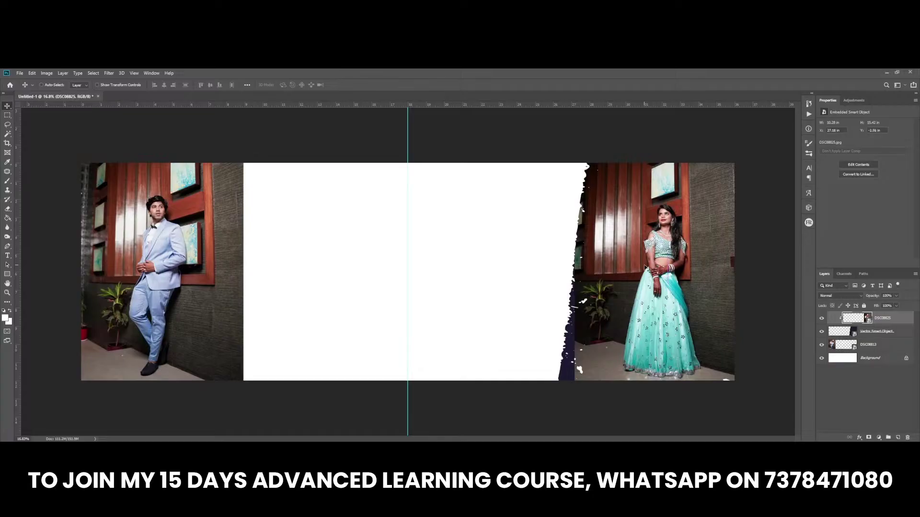
# Shift the torn-edge Vector Smart Object right, then select the Background layer
pyautogui.click(875, 334)
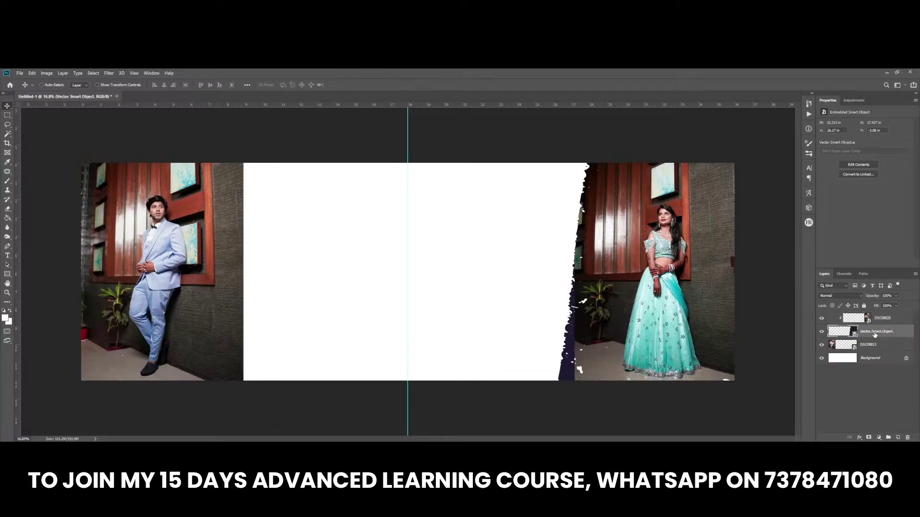
pyautogui.moveTo(606, 336); pyautogui.dragTo(646, 347)
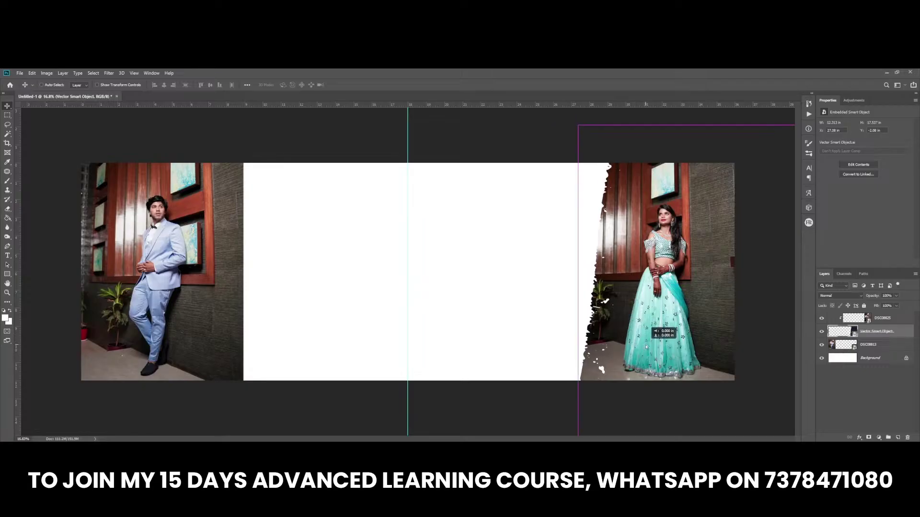
pyautogui.keyDown('ctrl'); pyautogui.click(598, 365); pyautogui.keyUp('ctrl')
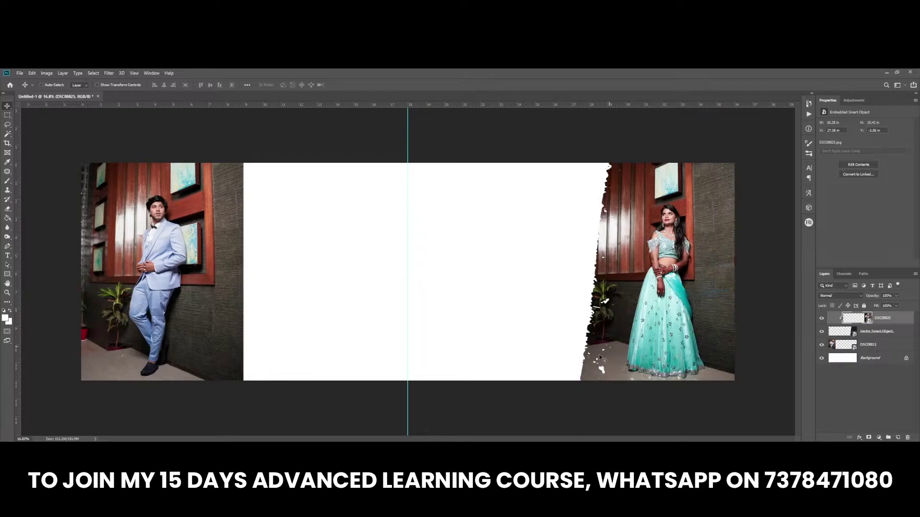
pyautogui.rightClick(471, 269)
pyautogui.click(489, 274)
# Draw a rectangle over the right page and give it a light cyan fill
pyautogui.press('u')
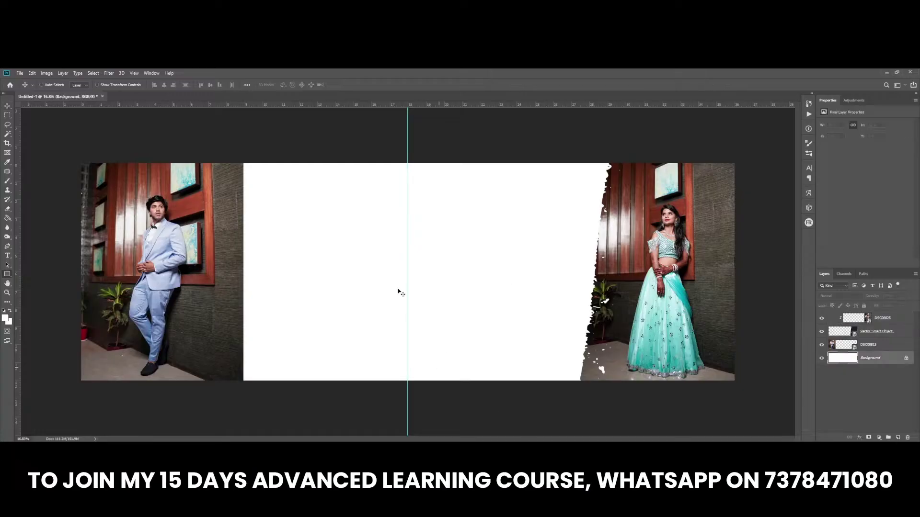
pyautogui.moveTo(407, 159); pyautogui.dragTo(737, 386)
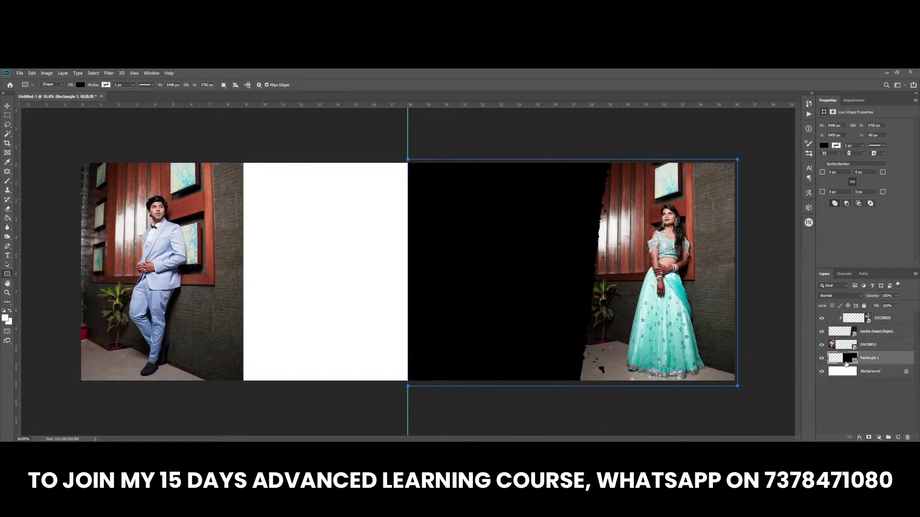
pyautogui.doubleClick(850, 359)
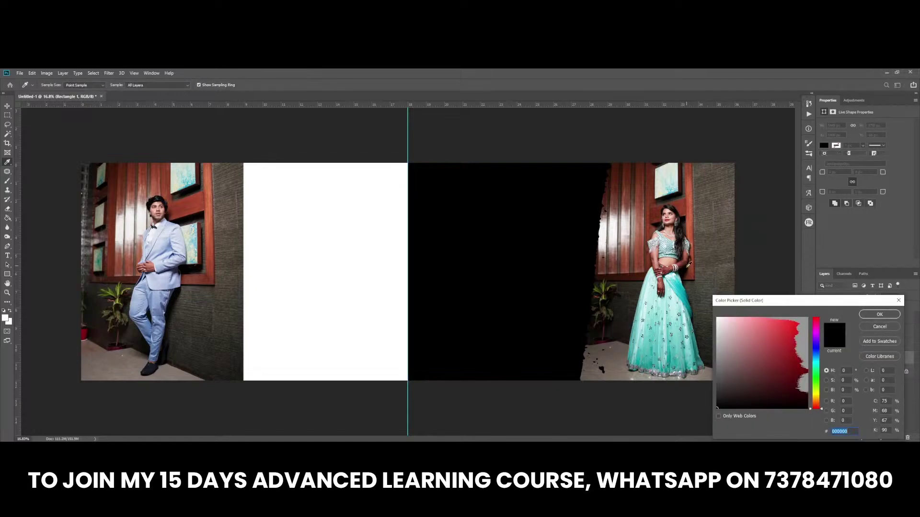
pyautogui.click(717, 196)
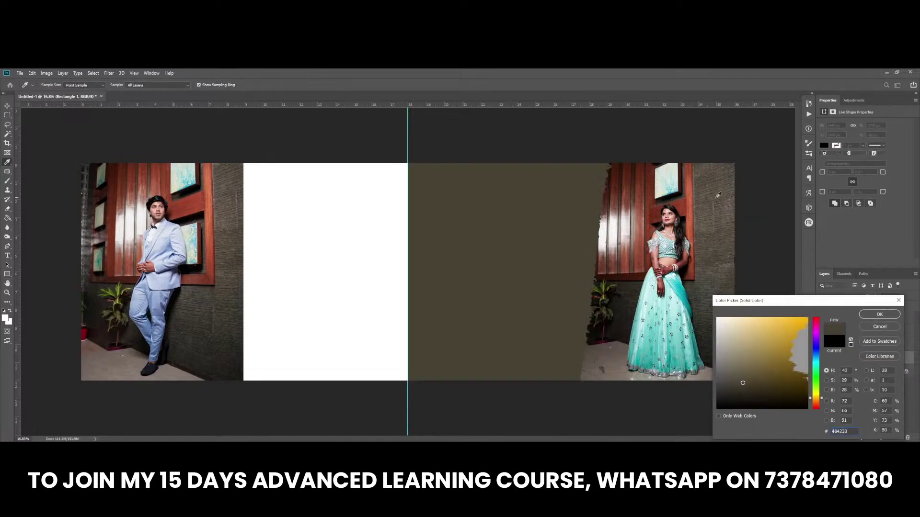
pyautogui.click(656, 306)
pyautogui.click(729, 321)
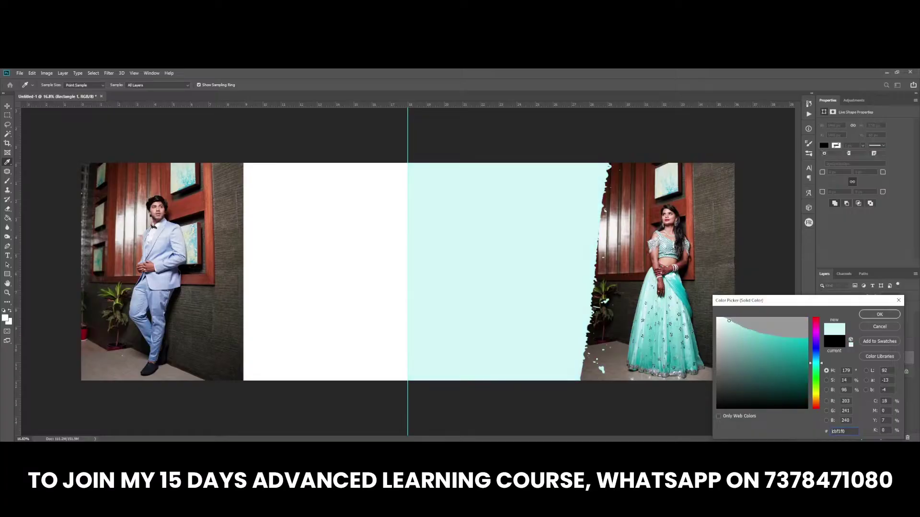
pyautogui.moveTo(721, 317); pyautogui.dragTo(726, 318)
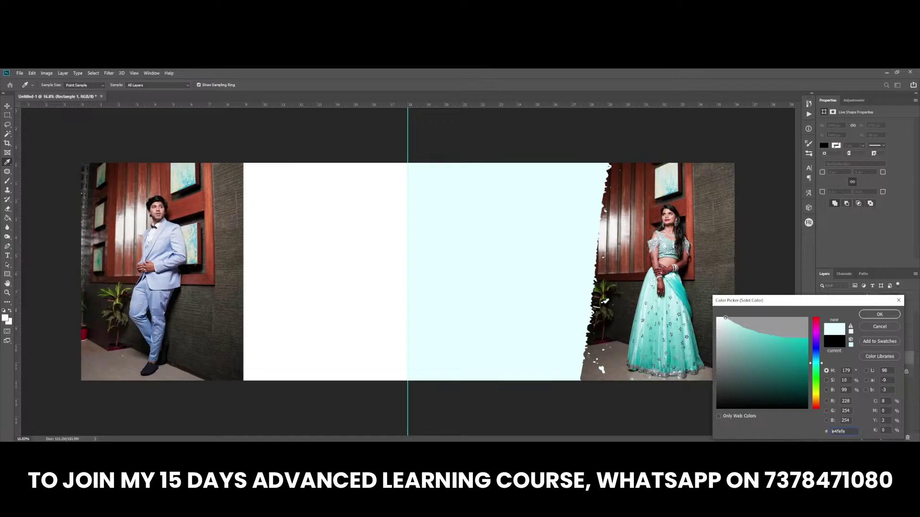
pyautogui.press('Return')
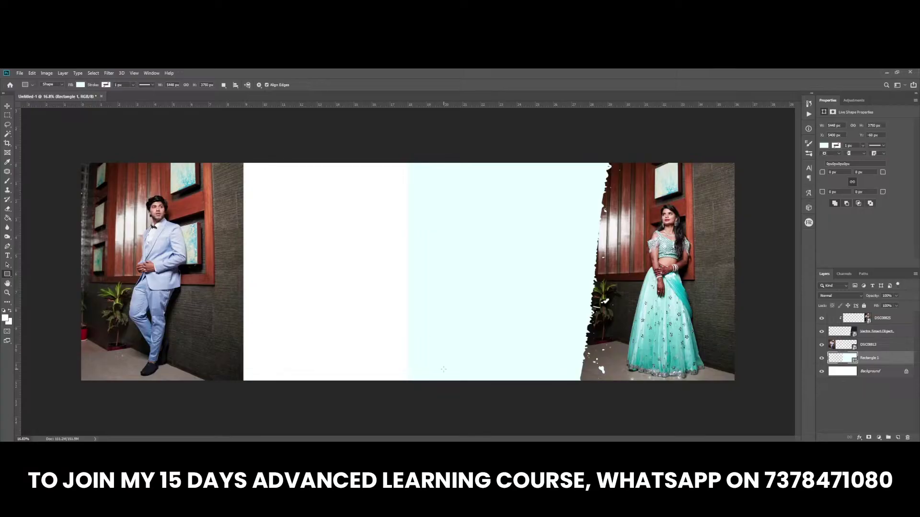
pyautogui.hotkey('ctrl', 'h')
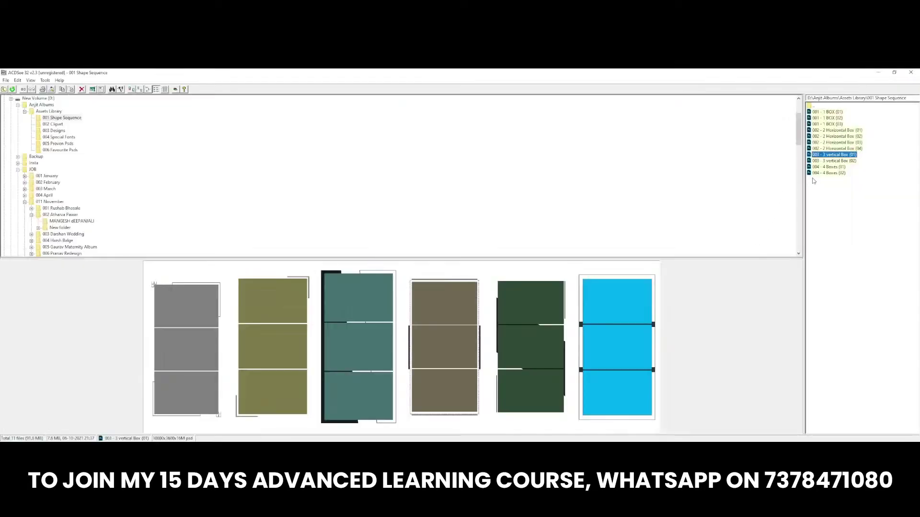
# Select '002 - 2 Horizontal Box (03)' in ACDSee to preview its two-box layouts
pyautogui.press('Up')
pyautogui.press('Up')
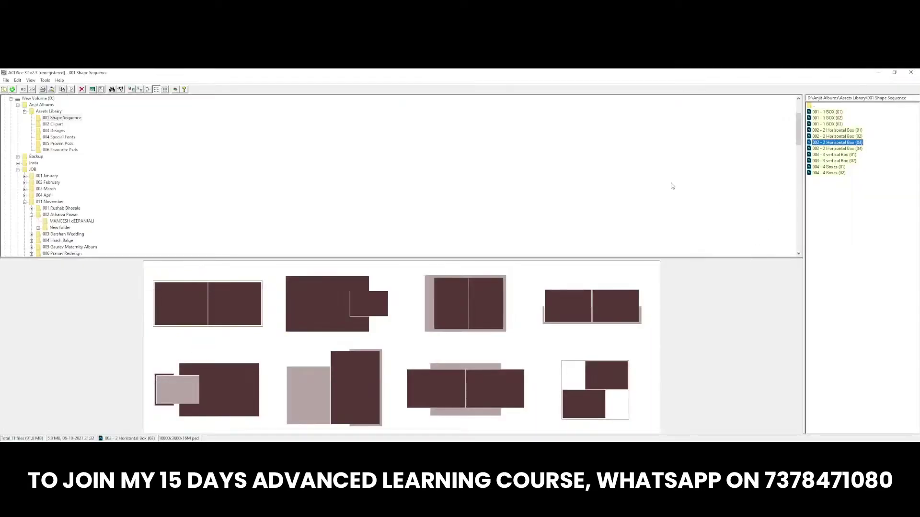
pyautogui.press('Up')
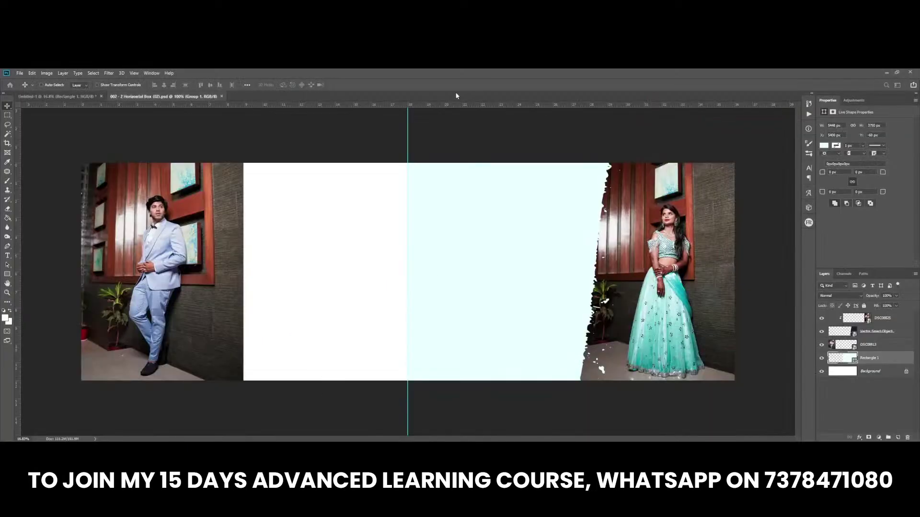
# Bring the template's Group 1 grey boxes into the album spread
pyautogui.rightClick(348, 314)
pyautogui.click(365, 317)
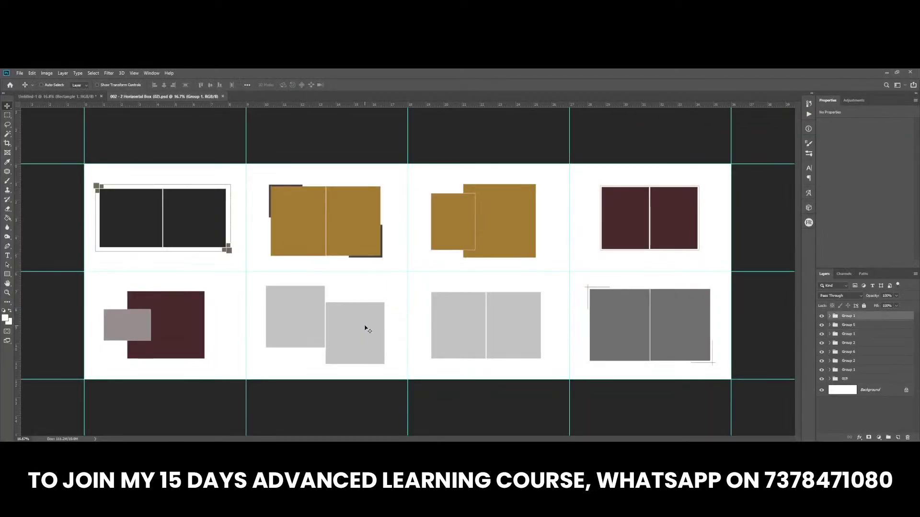
pyautogui.moveTo(637, 318)
pyautogui.mouseDown()
pyautogui.moveTo(503, 306)
pyautogui.moveTo(507, 265)
pyautogui.mouseUp()
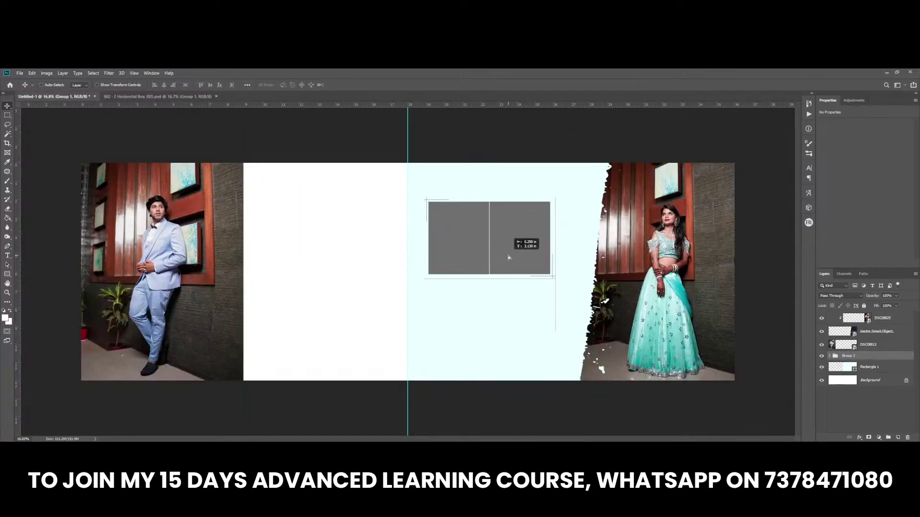
# Stretch the left grey box (Rectangle 3 copy) taller
pyautogui.rightClick(474, 260)
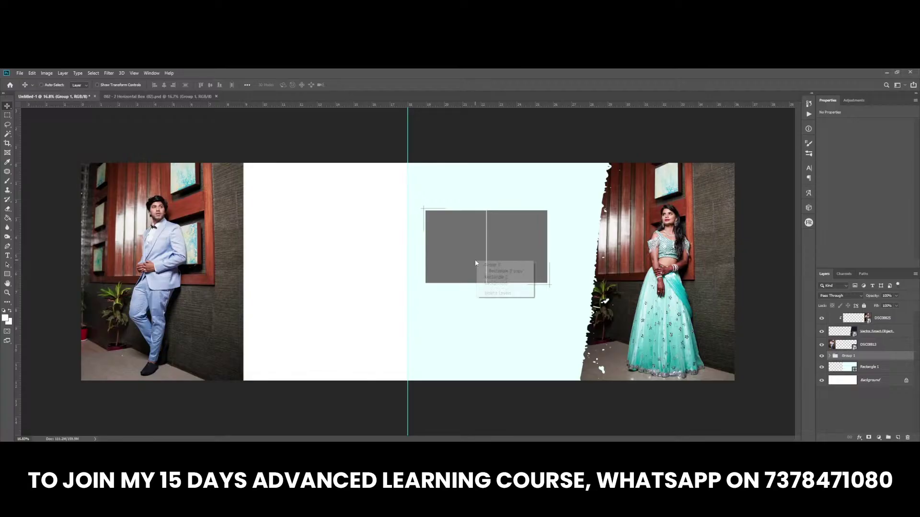
pyautogui.click(460, 260)
pyautogui.rightClick(460, 260)
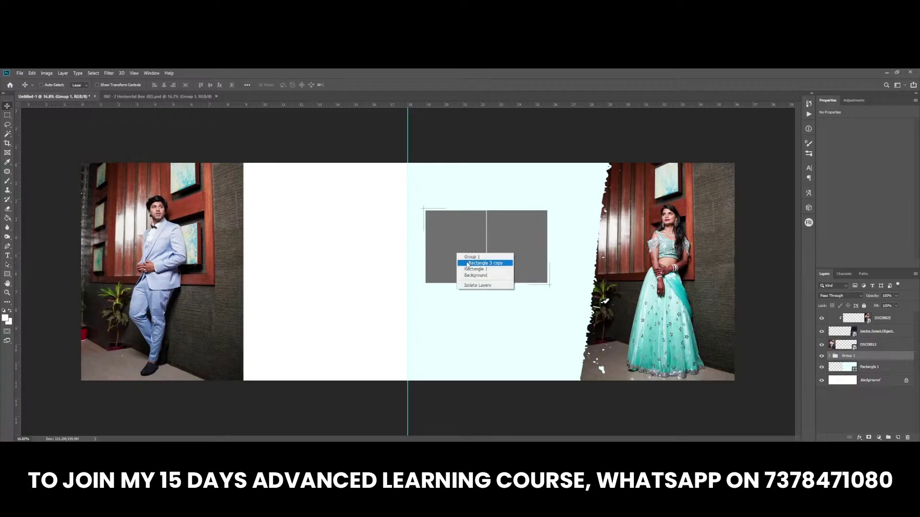
pyautogui.click(467, 265)
pyautogui.hotkey('ctrl', 't')
pyautogui.moveTo(460, 287); pyautogui.dragTo(478, 349)
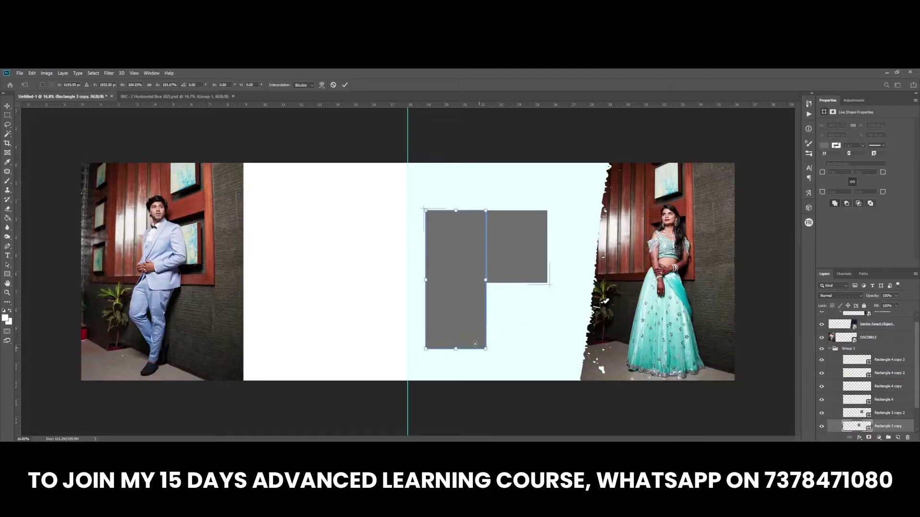
pyautogui.press('Return')
# Enlarge and widen the whole Group 1 pair of grey frames together
pyautogui.rightClick(470, 260)
pyautogui.click(489, 278)
pyautogui.hotkey('ctrl', 't')
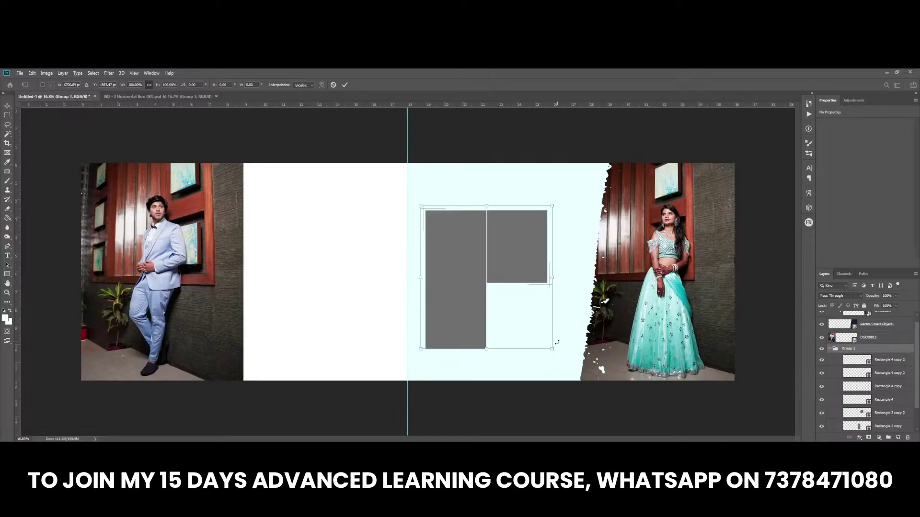
pyautogui.moveTo(556, 343); pyautogui.dragTo(566, 362)
pyautogui.moveTo(562, 284)
pyautogui.mouseDown()
pyautogui.moveTo(578, 285)
pyautogui.moveTo(550, 292)
pyautogui.moveTo(578, 270)
pyautogui.mouseUp()
pyautogui.press('Return')
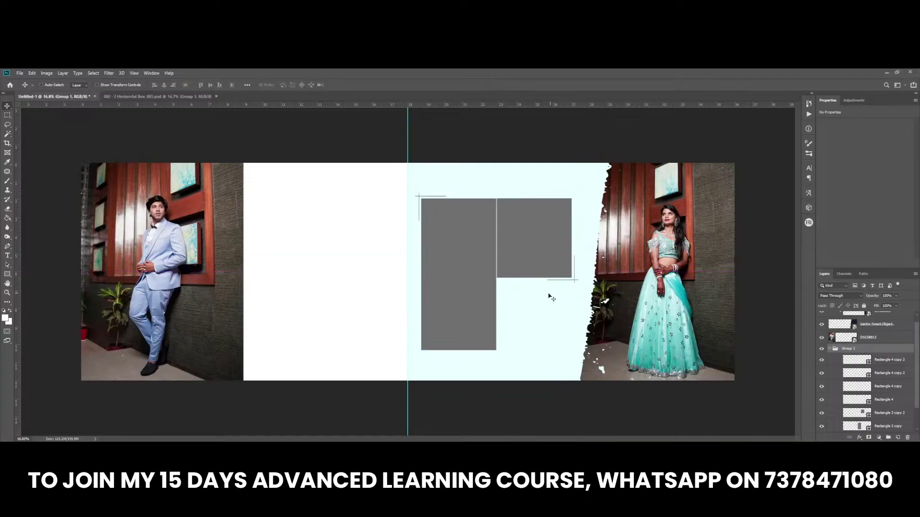
pyautogui.scroll(5, 548, 282)
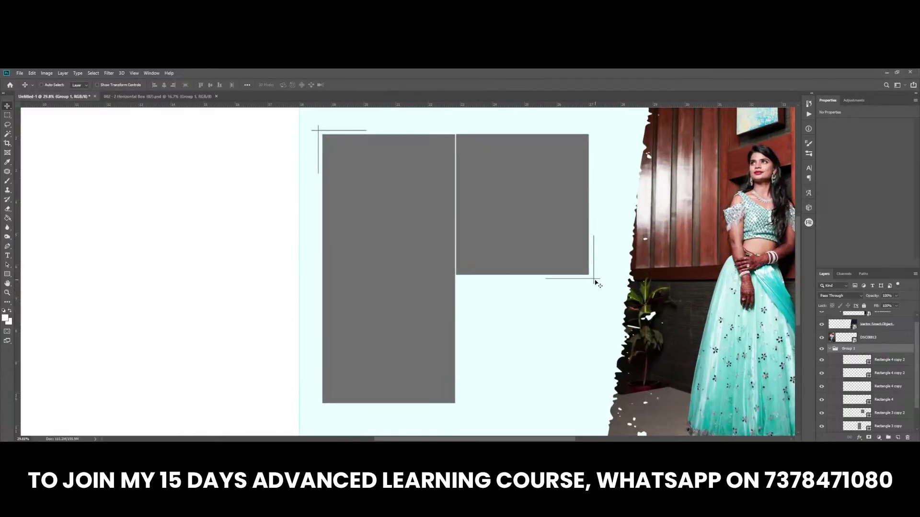
pyautogui.scroll(3, 595, 281)
pyautogui.scroll(4, 594, 275)
# Move the horizontal and vertical corner bars down below the right frame
pyautogui.rightClick(592, 275)
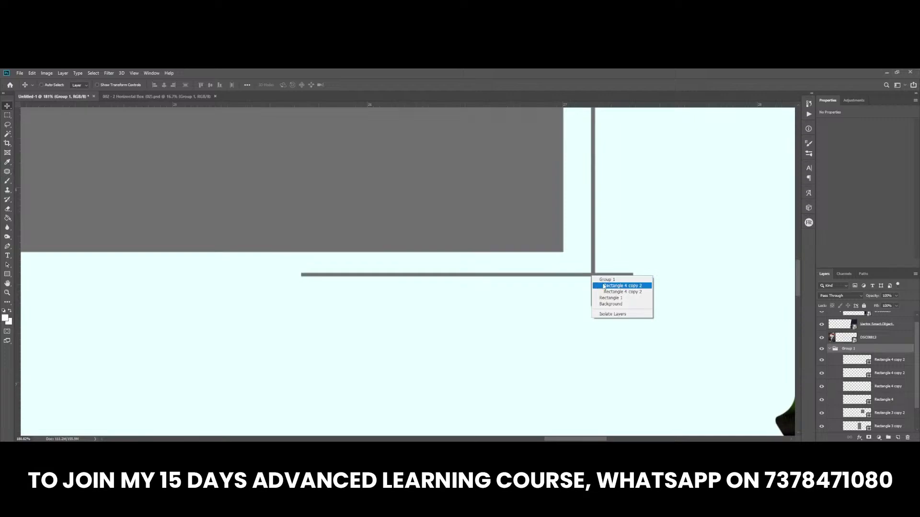
pyautogui.click(603, 287)
pyautogui.rightClick(597, 274)
pyautogui.rightClick(595, 288)
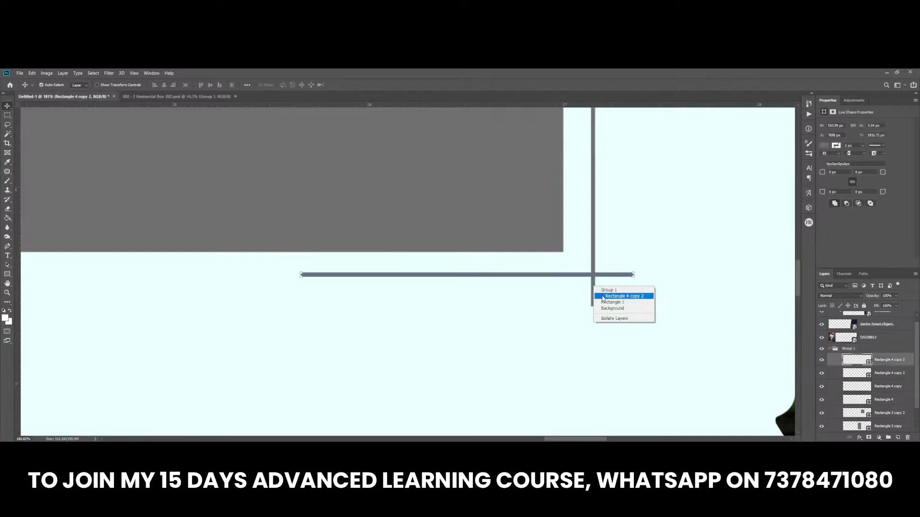
pyautogui.keyDown('shift'); pyautogui.click(603, 296); pyautogui.keyUp('shift')
pyautogui.scroll(-4, 597, 293)
pyautogui.scroll(-3, 561, 278)
pyautogui.moveTo(560, 278); pyautogui.dragTo(563, 338)
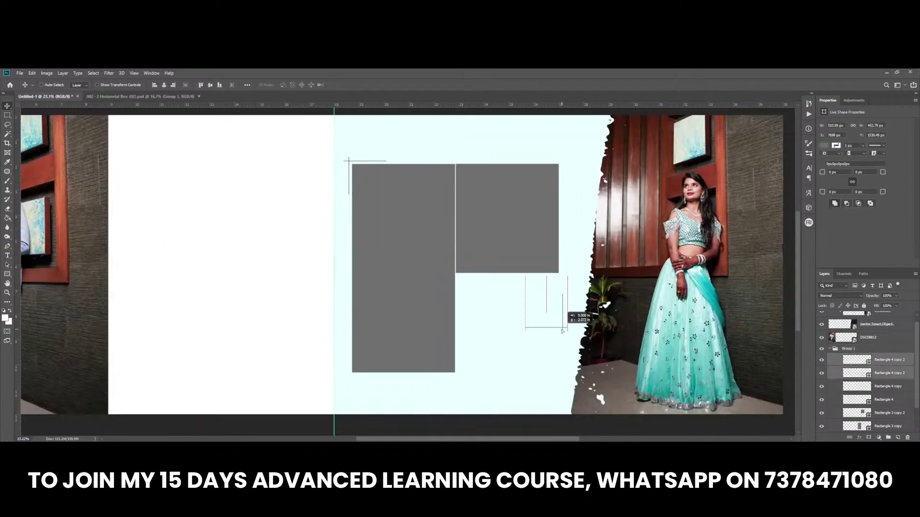
# Lengthen the right grey box downward, then extend its bottom edge slightly more
pyautogui.rightClick(511, 227)
pyautogui.click(522, 231)
pyautogui.hotkey('ctrl', 't')
pyautogui.moveTo(514, 283); pyautogui.dragTo(515, 335)
pyautogui.press('Return')
pyautogui.scroll(2, 556, 352)
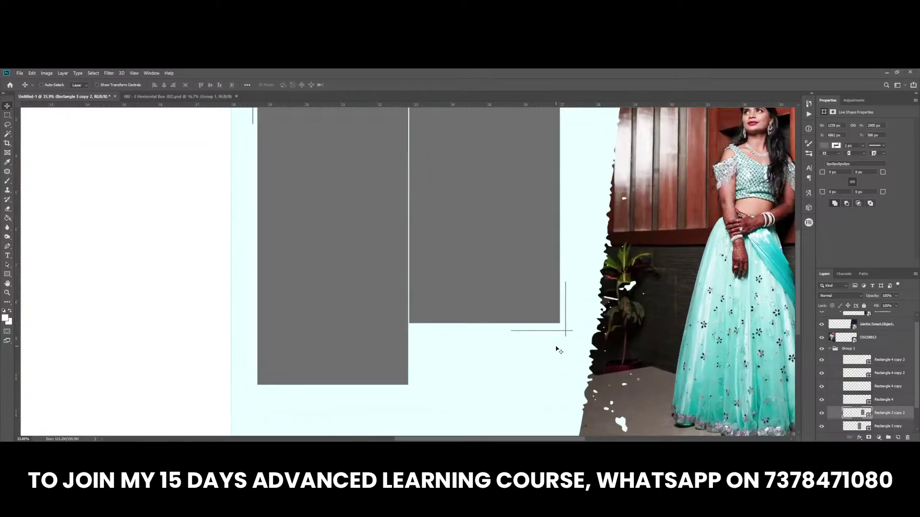
pyautogui.scroll(2, 558, 351)
pyautogui.scroll(1, 560, 331)
pyautogui.hotkey('ctrl', 't')
pyautogui.scroll(2, 499, 310)
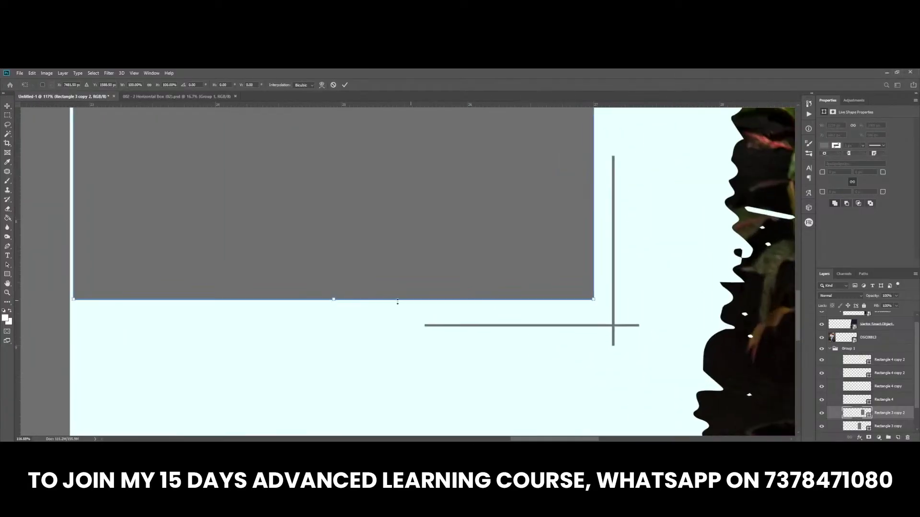
pyautogui.moveTo(336, 300); pyautogui.dragTo(334, 308)
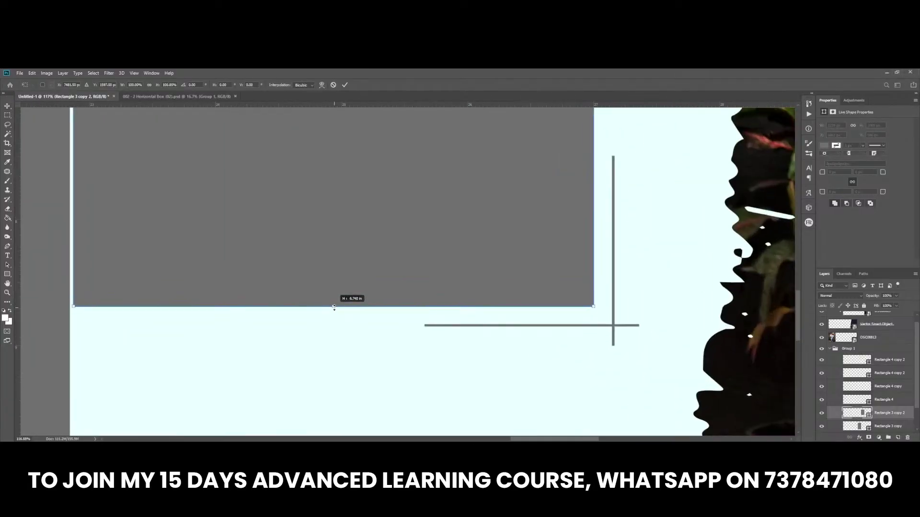
pyautogui.press('Return')
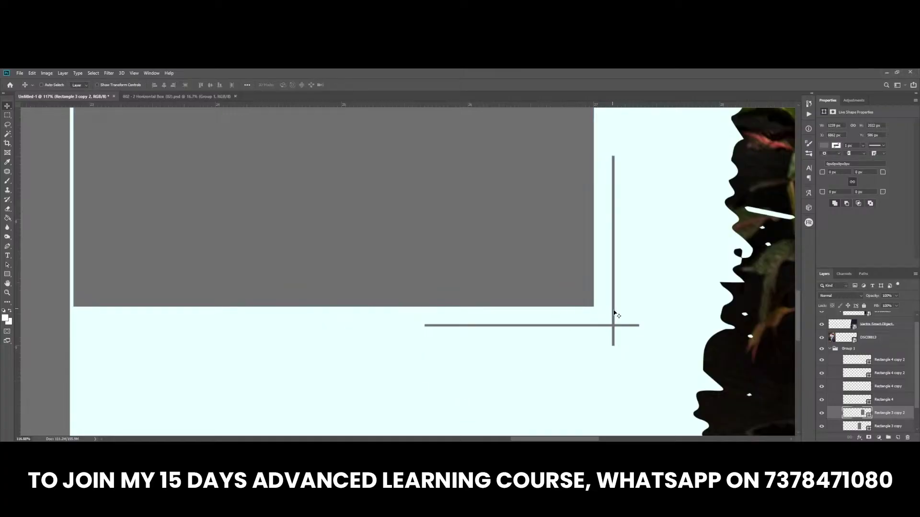
# Select Group 1 of grey frames again
pyautogui.scroll(-2, 588, 309)
pyautogui.scroll(-2, 555, 325)
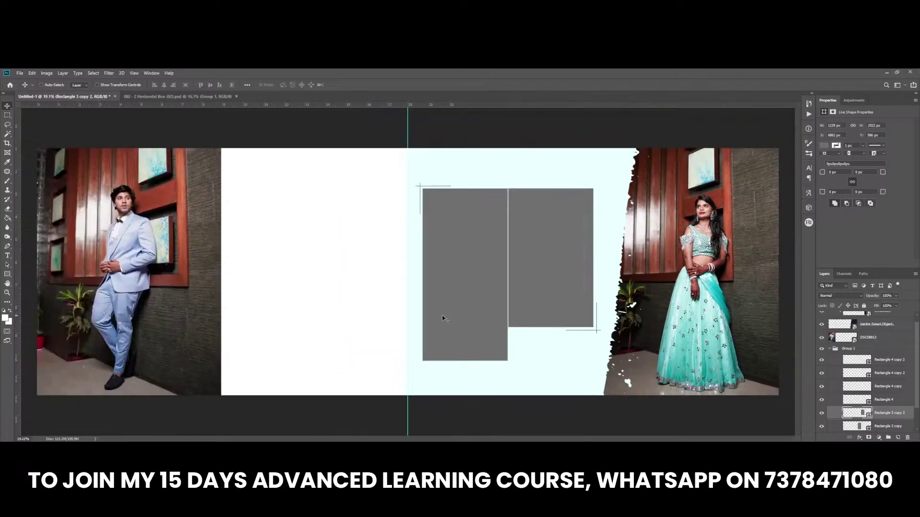
pyautogui.scroll(-1, 443, 319)
pyautogui.scroll(1, 485, 280)
pyautogui.rightClick(485, 280)
pyautogui.click(492, 271)
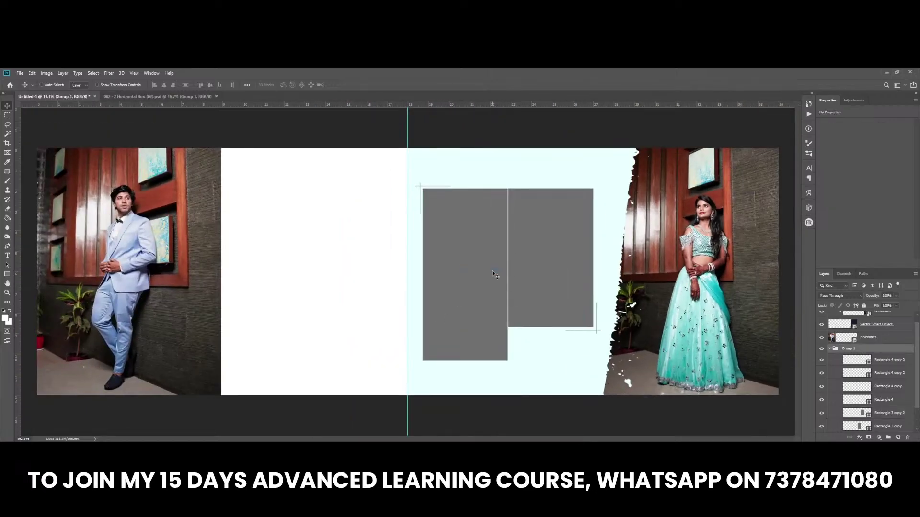
# Centre the grey frames within a selection of the spread's right half, then deselect
pyautogui.press('m')
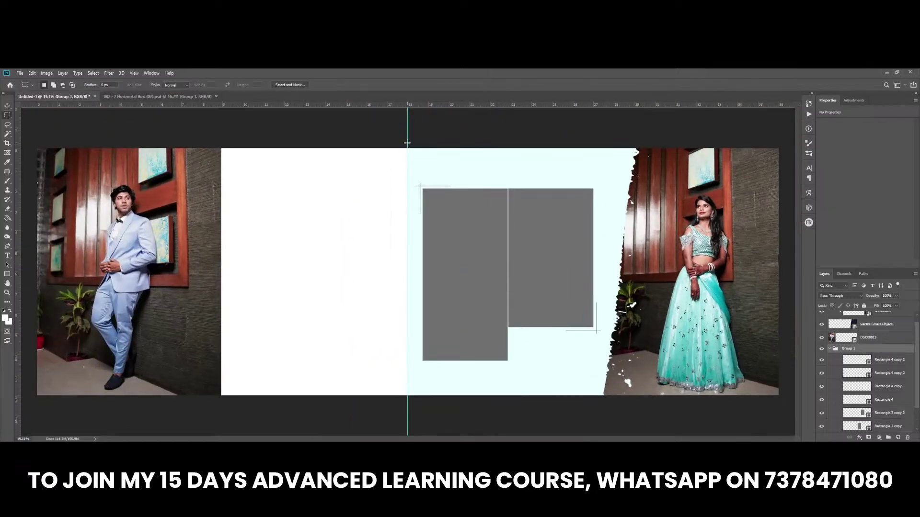
pyautogui.moveTo(407, 143); pyautogui.dragTo(614, 398)
pyautogui.press('v')
pyautogui.hotkey('shift', 'Right')
pyautogui.hotkey('shift', 'Right')
pyautogui.hotkey('shift', 'Right')
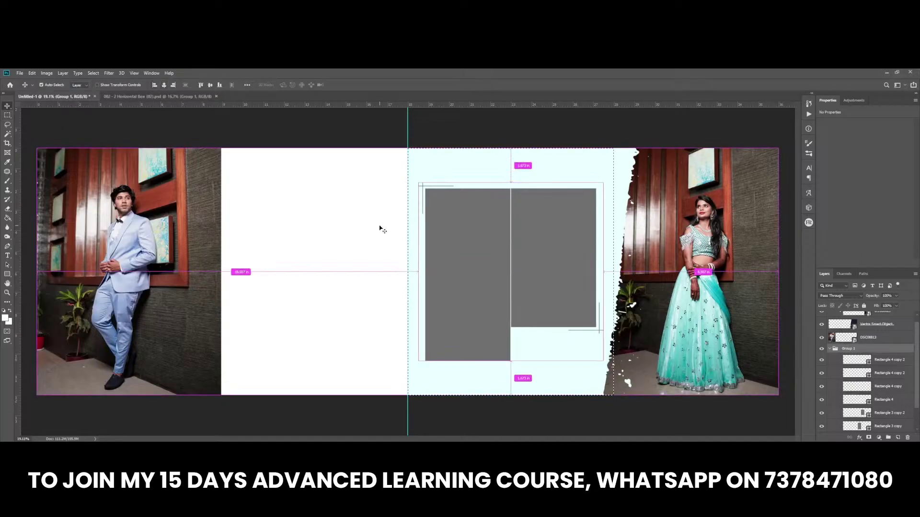
pyautogui.hotkey('ctrl', 'd')
# Ungroup the grey frames and select the Rectangle 3 copy frame
pyautogui.rightClick(456, 279)
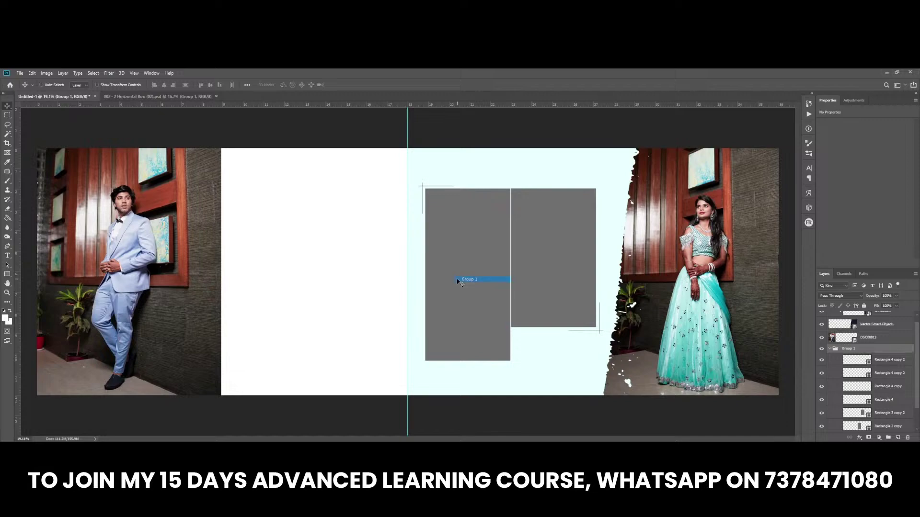
pyautogui.hotkey('ctrl', 'shift', 'g')
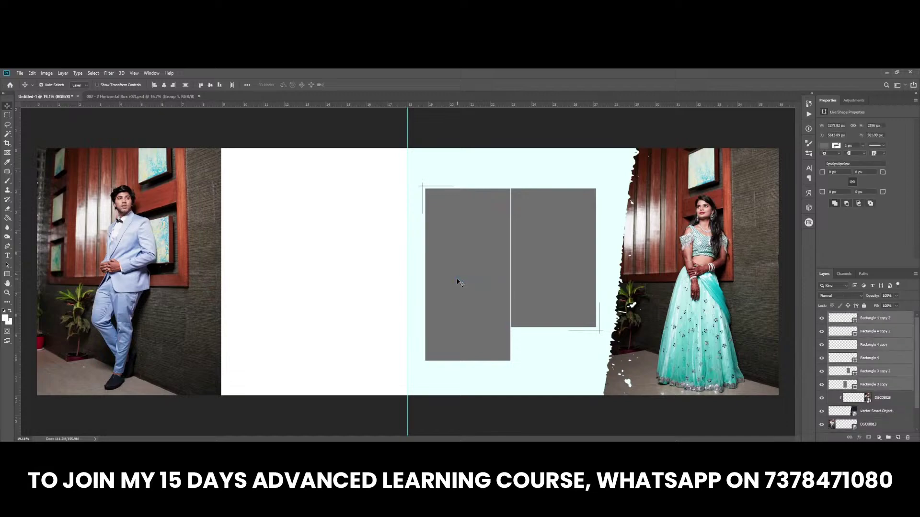
pyautogui.rightClick(489, 275)
pyautogui.click(472, 257)
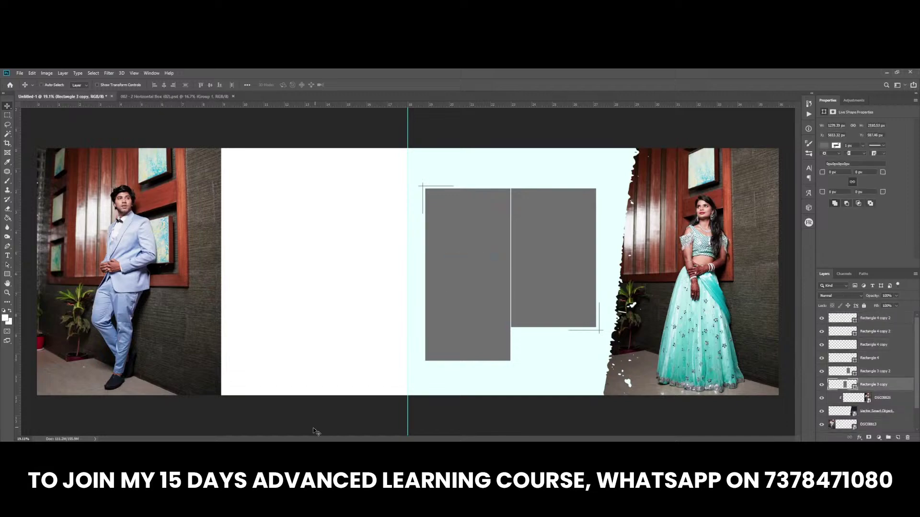
# Place the staircase photo DSC08833 into the left grey frame
pyautogui.rightClick(447, 233)
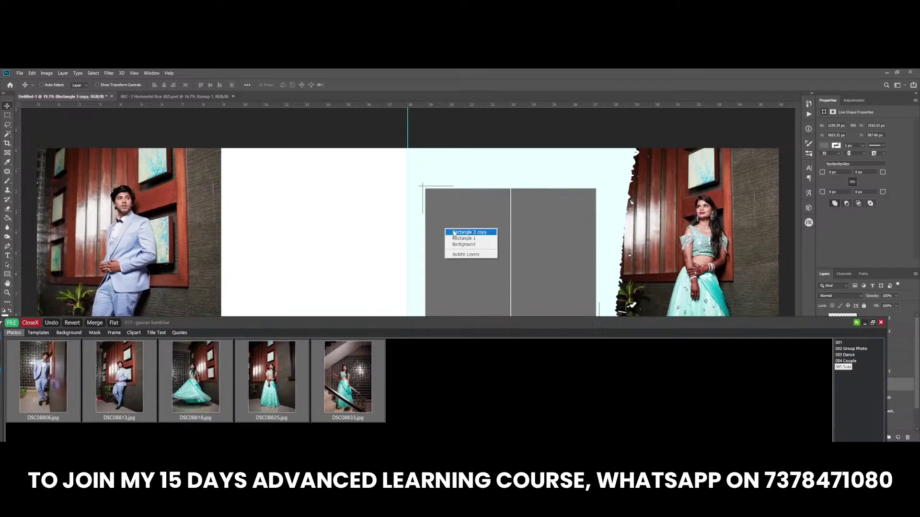
pyautogui.click(450, 231)
pyautogui.rightClick(453, 231)
pyautogui.click(458, 235)
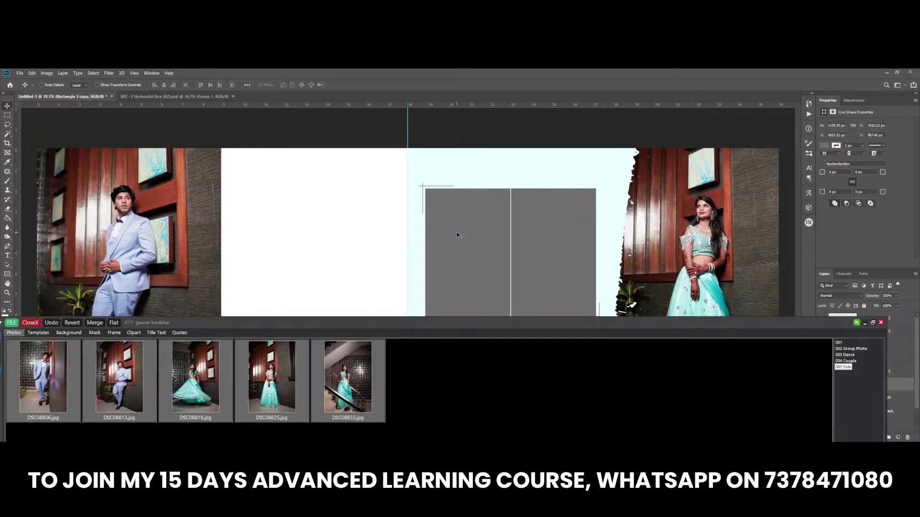
pyautogui.moveTo(342, 381); pyautogui.dragTo(447, 293)
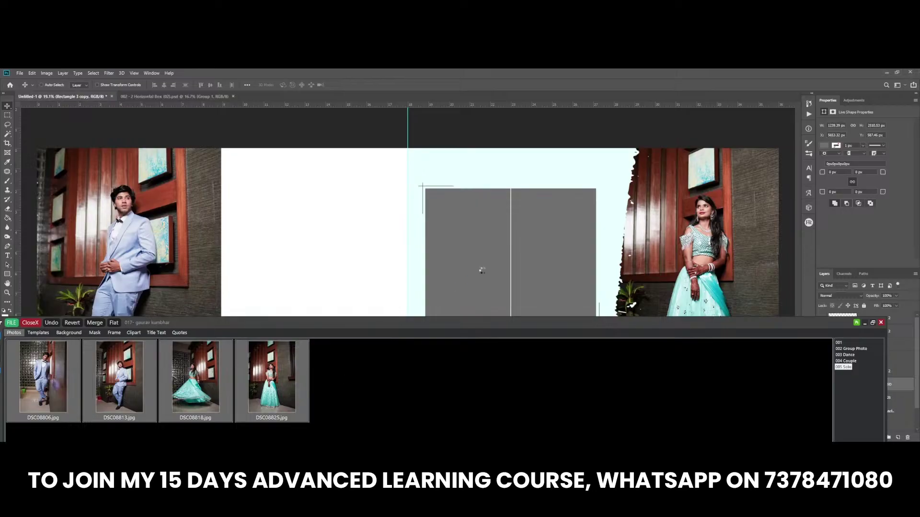
# Select the right frame Rectangle 3 copy 2 and mark the twirling-dress photo as used
pyautogui.rightClick(533, 234)
pyautogui.click(541, 240)
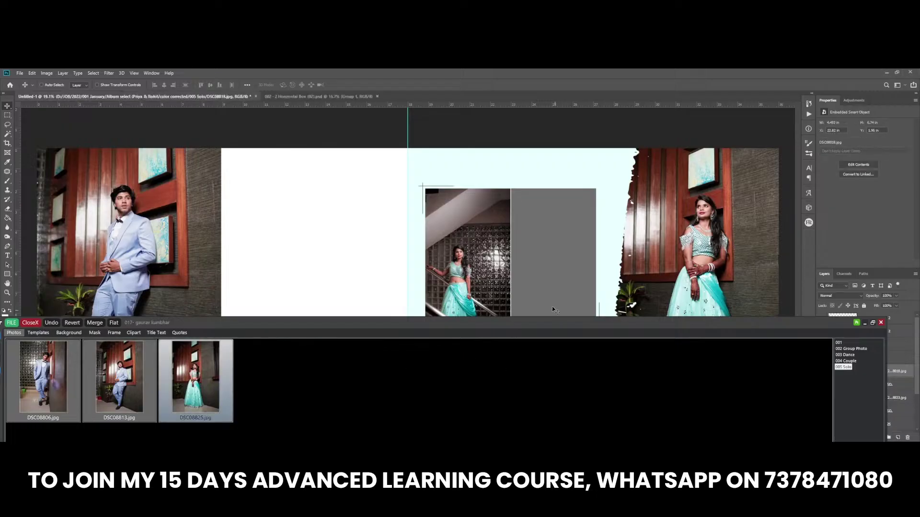
pyautogui.rightClick(175, 384)
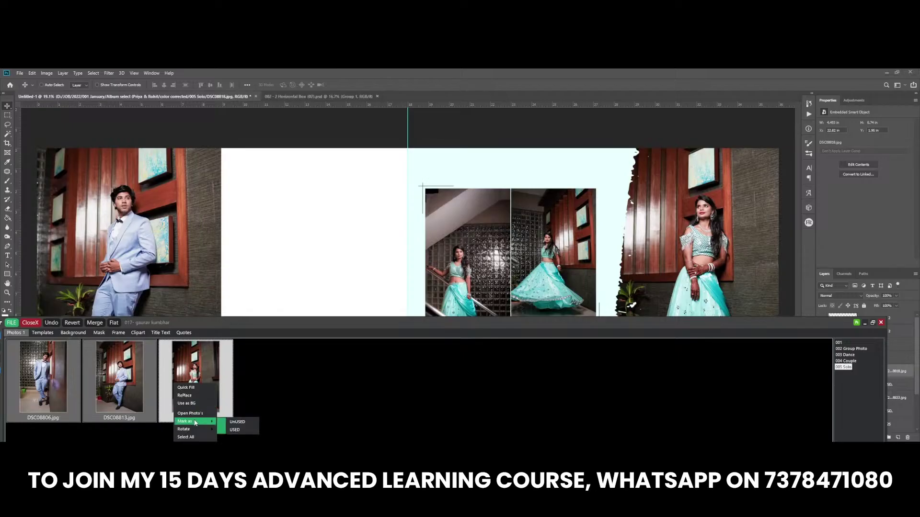
pyautogui.click(228, 431)
# Hide the photo strip and nudge the twirling photo slightly right
pyautogui.click(864, 323)
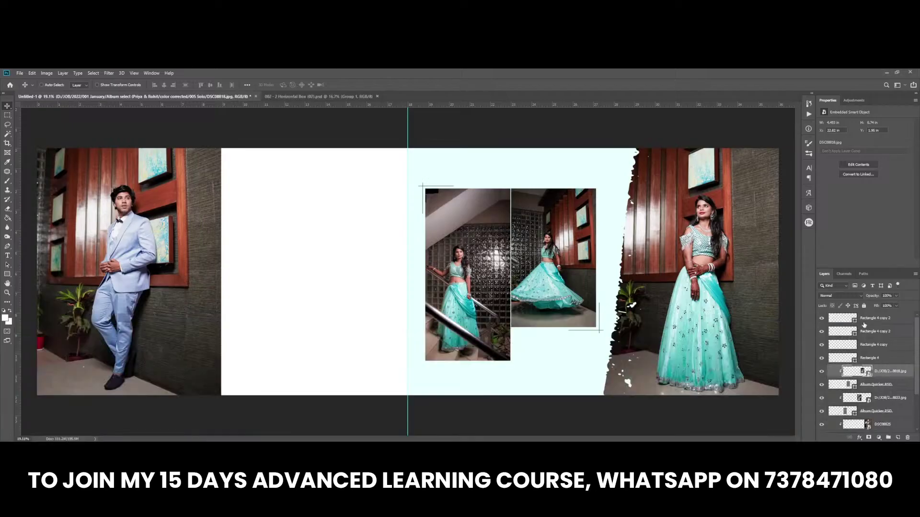
pyautogui.scroll(1, 606, 334)
pyautogui.rightClick(525, 199)
pyautogui.click(536, 201)
pyautogui.hotkey('ctrl', 't')
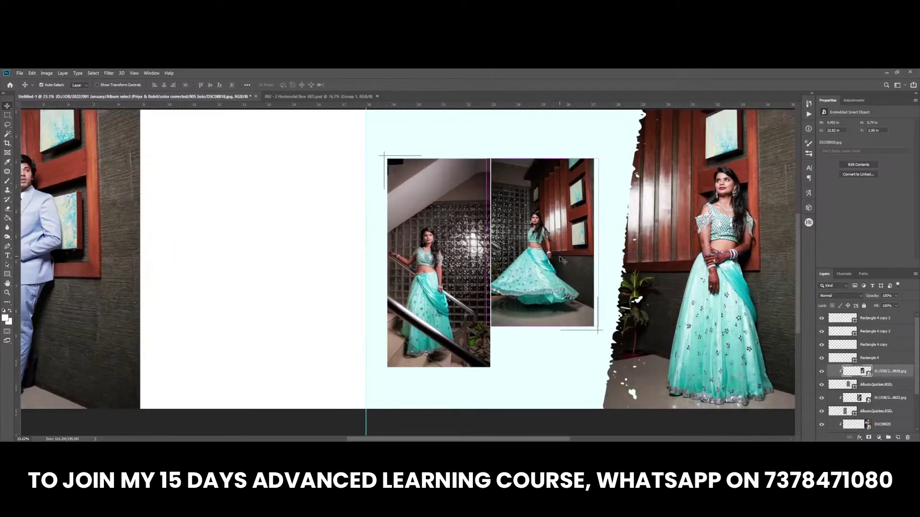
pyautogui.moveTo(563, 257); pyautogui.dragTo(568, 253)
pyautogui.press('Return')
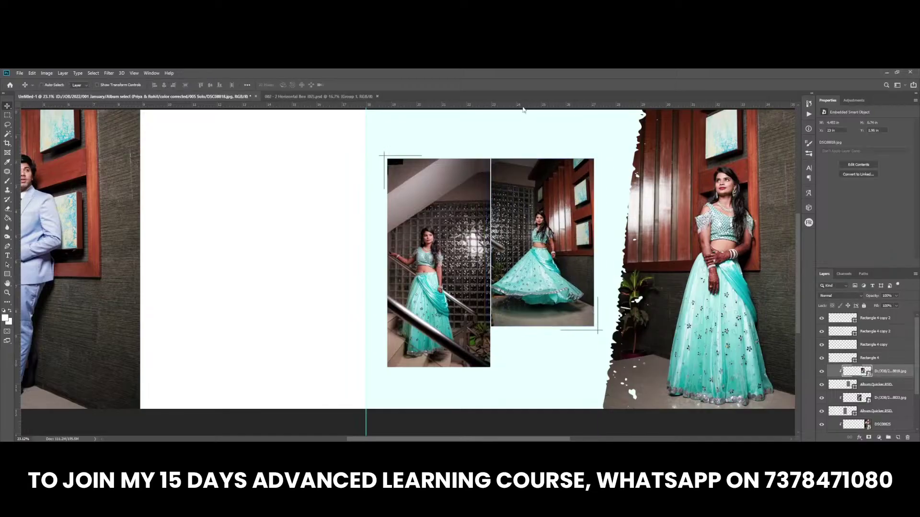
# Add a horizontal guide across the spread and enlarge the staircase photo up and right
pyautogui.moveTo(524, 105); pyautogui.dragTo(535, 211)
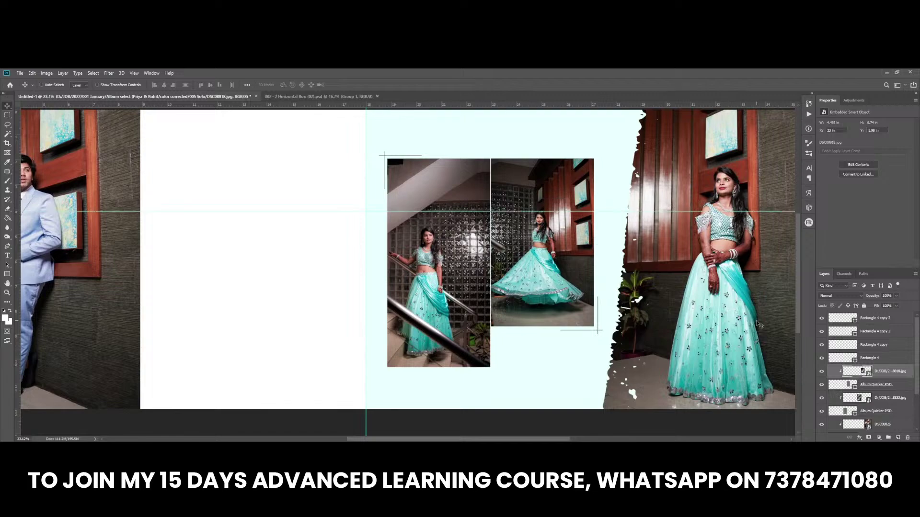
pyautogui.rightClick(436, 265)
pyautogui.click(455, 271)
pyautogui.hotkey('ctrl', 't')
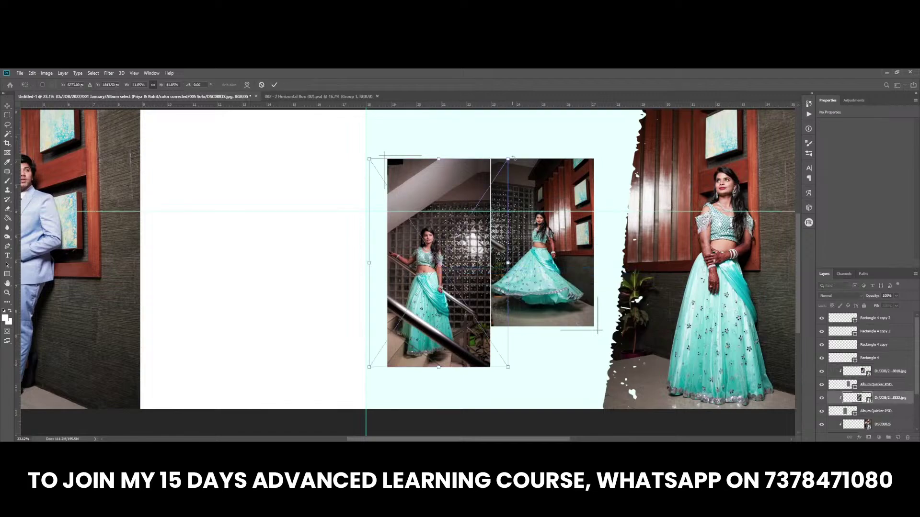
pyautogui.moveTo(509, 159); pyautogui.dragTo(552, 145)
pyautogui.press('Return')
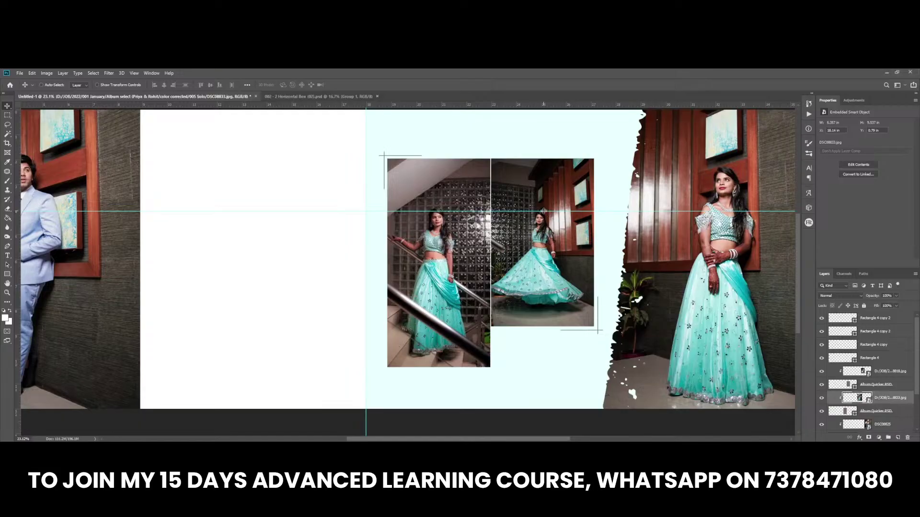
pyautogui.scroll(-2, 543, 211)
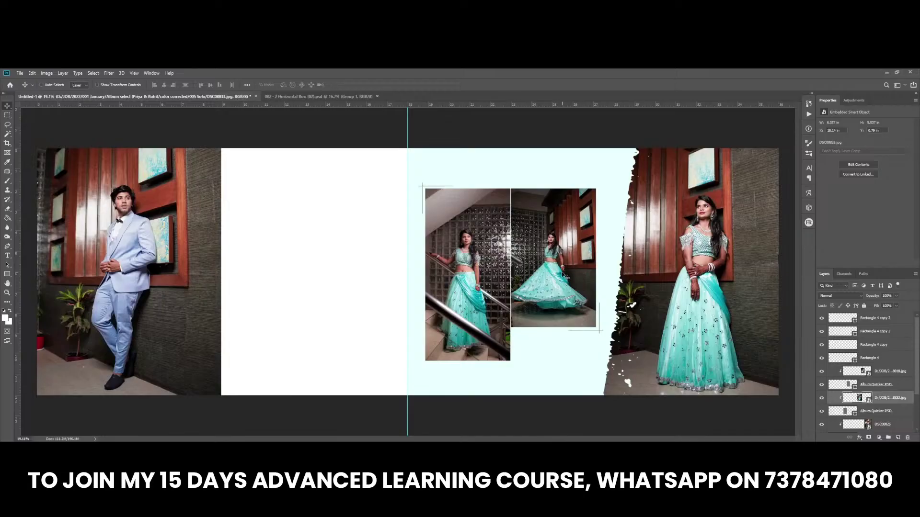
pyautogui.scroll(3, 423, 190)
pyautogui.scroll(3, 350, 181)
# Select the Rectangle 4 and Rectangle 4 copy corner bars and nudge them up and left
pyautogui.scroll(3, 368, 194)
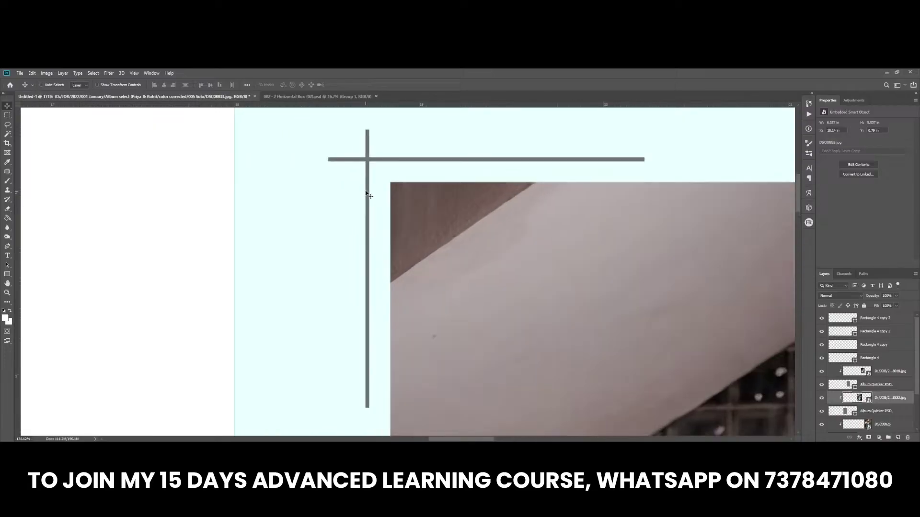
pyautogui.rightClick(367, 192)
pyautogui.click(384, 195)
pyautogui.scroll(-2, 398, 186)
pyautogui.rightClick(388, 168)
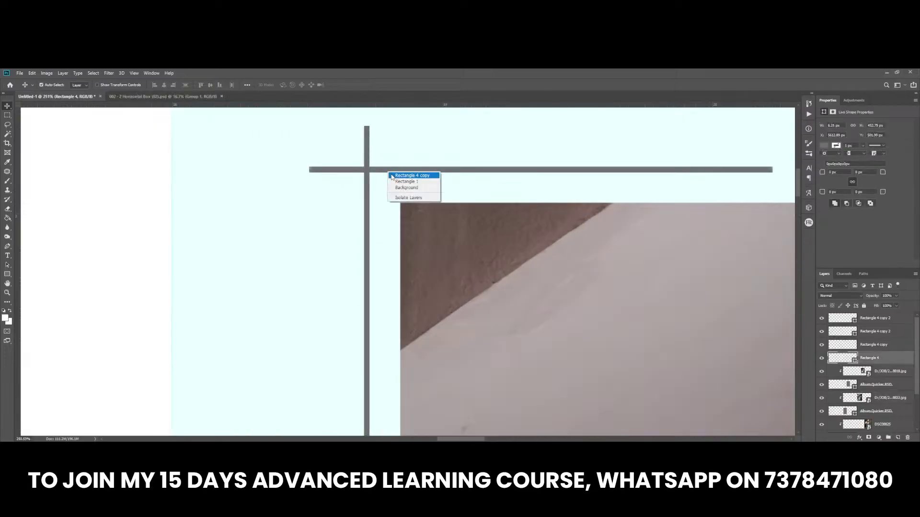
pyautogui.keyDown('shift'); pyautogui.click(398, 173); pyautogui.keyUp('shift')
pyautogui.scroll(-5, 388, 166)
pyautogui.hotkey('shift', 'Left')
pyautogui.press('Left')
pyautogui.press('Left')
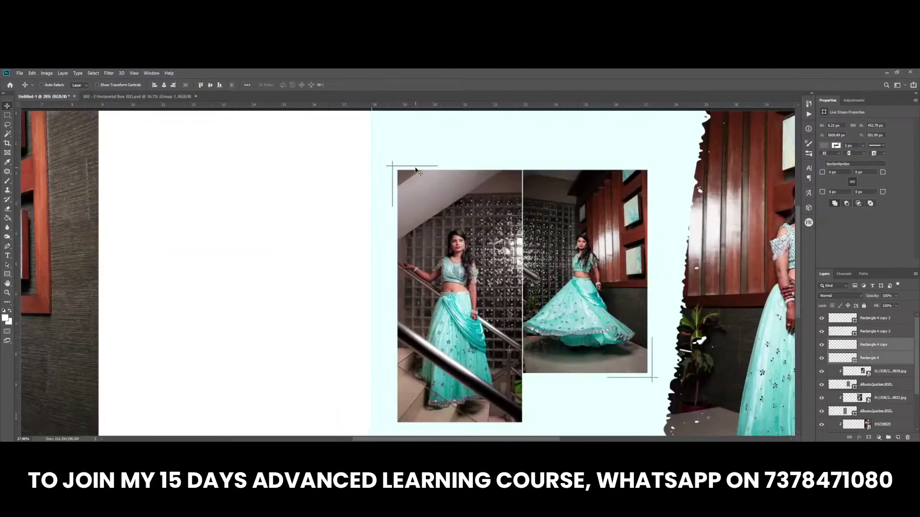
pyautogui.hotkey('shift', 'Up')
pyautogui.press('Up')
pyautogui.press('Up')
# Merge the two top-left corner bars into one layer filled teal 1c6767
pyautogui.hotkey('ctrl', 'e')
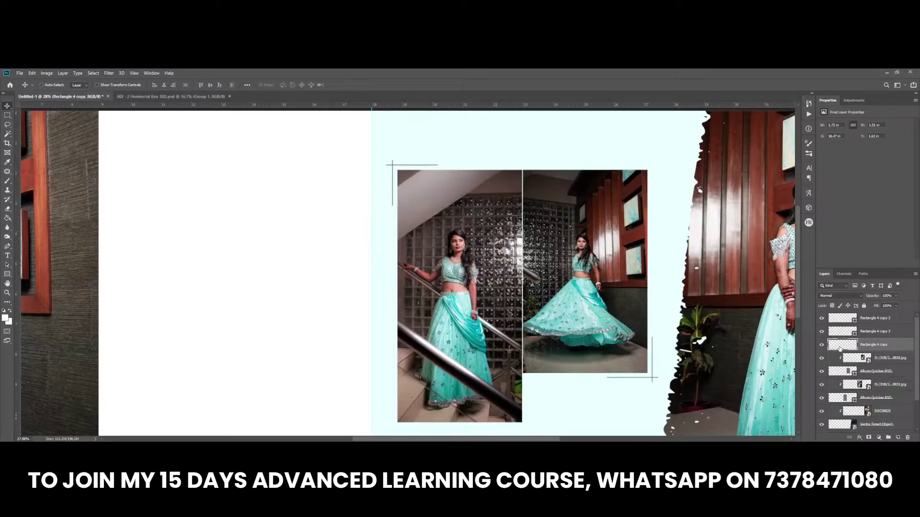
pyautogui.hotkey('ctrl', 'z')
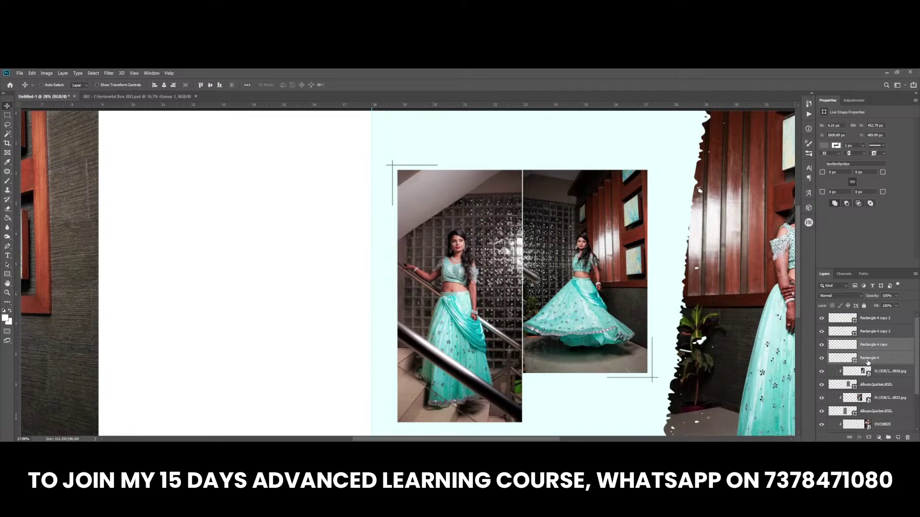
pyautogui.hotkey('ctrl', 'e')
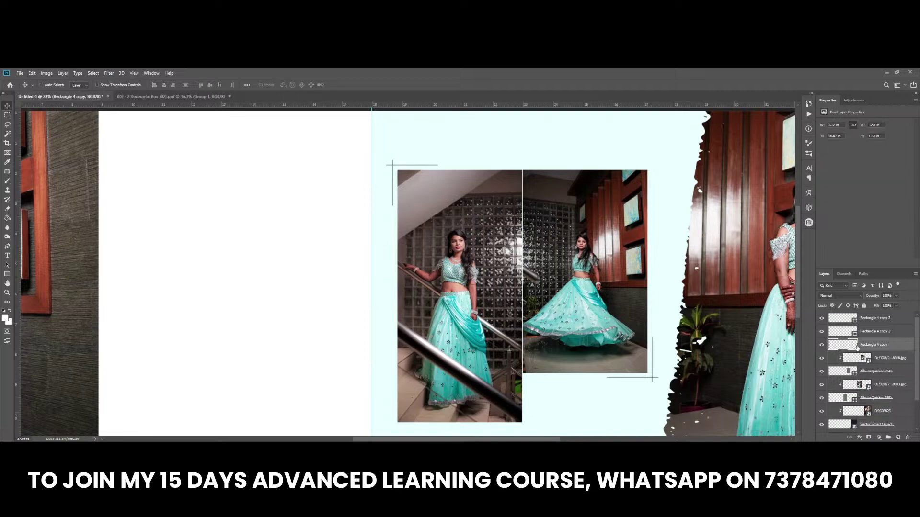
pyautogui.doubleClick(854, 345)
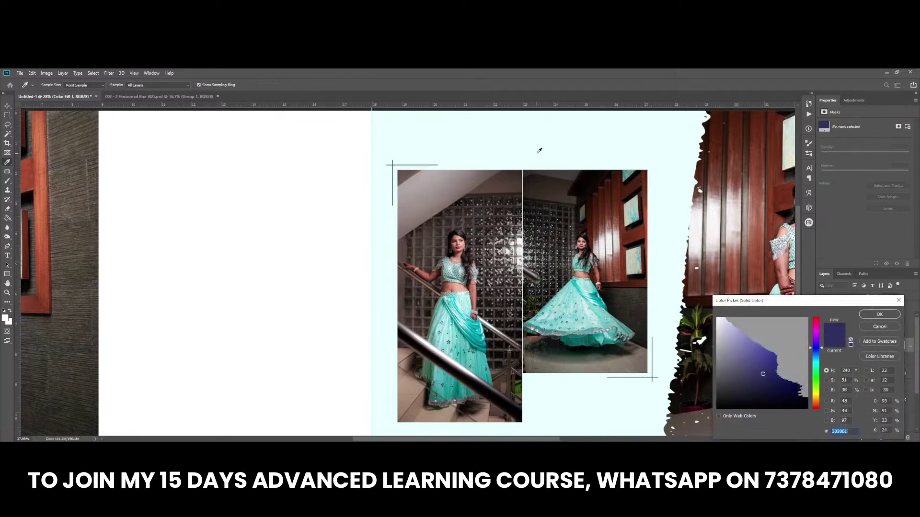
pyautogui.click(638, 219)
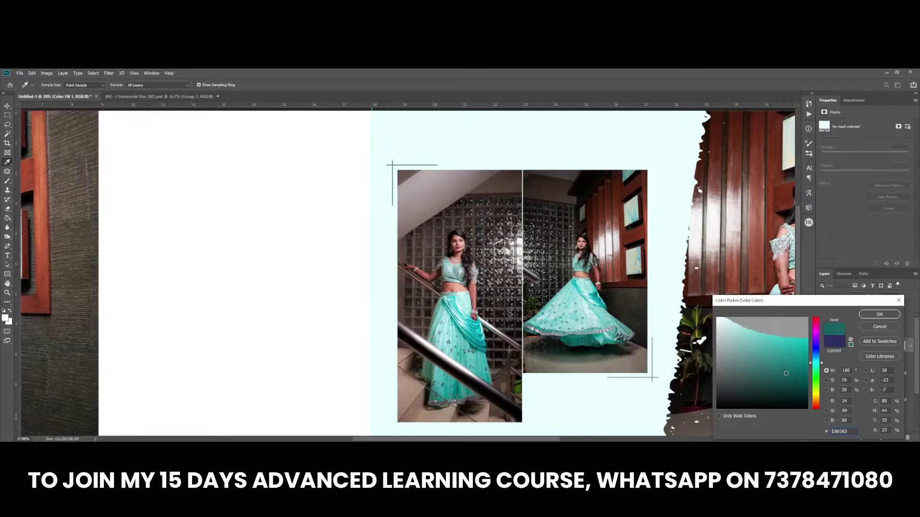
pyautogui.doubleClick(852, 431)
pyautogui.click(880, 315)
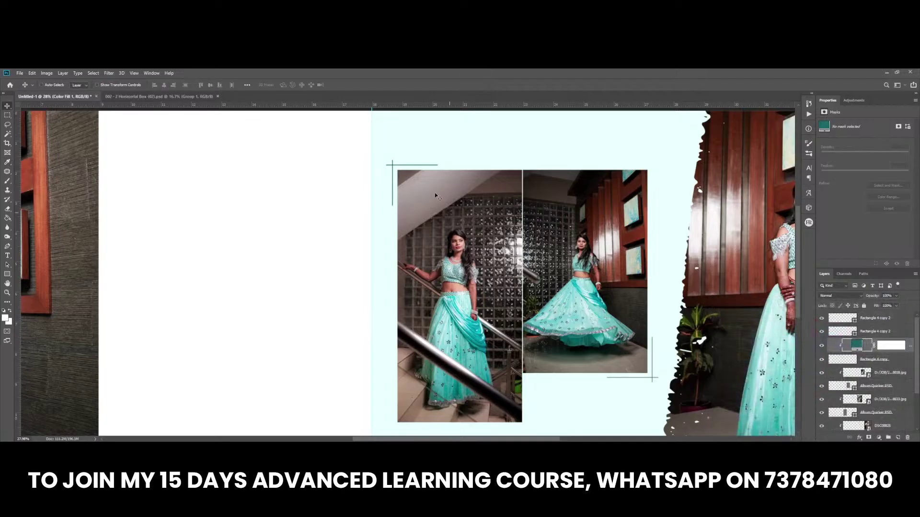
pyautogui.scroll(-2, 542, 364)
pyautogui.scroll(5, 443, 294)
# Reposition the horizontal bottom-right corner bar and select both Rectangle 4 copy 2 bars
pyautogui.scroll(4, 601, 301)
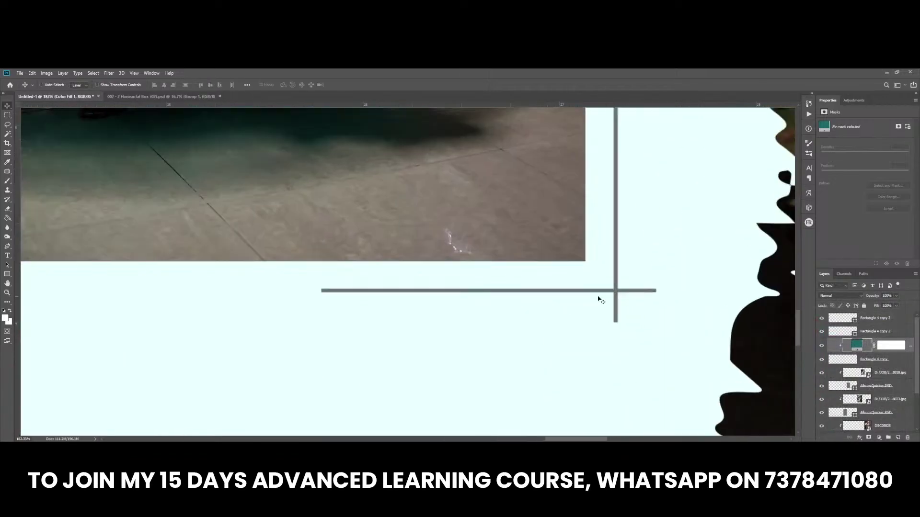
pyautogui.scroll(3, 618, 295)
pyautogui.rightClick(616, 291)
pyautogui.click(637, 293)
pyautogui.rightClick(621, 290)
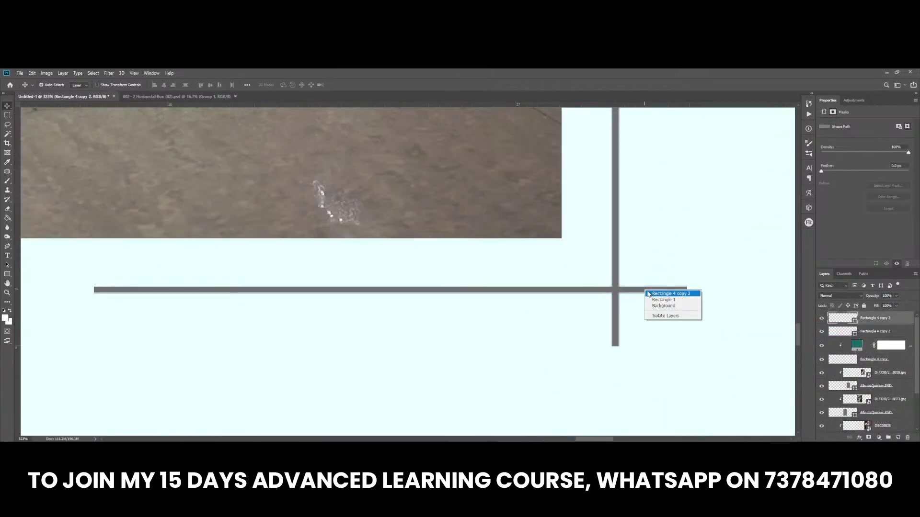
pyautogui.click(650, 293)
pyautogui.moveTo(650, 302)
pyautogui.mouseDown()
pyautogui.moveTo(673, 283)
pyautogui.moveTo(616, 263)
pyautogui.mouseUp()
pyautogui.rightClick(616, 277)
pyautogui.click(651, 290)
pyautogui.rightClick(653, 293)
pyautogui.click(669, 294)
pyautogui.hotkey('ctrl', 'z')
pyautogui.rightClick(658, 293)
pyautogui.click(681, 293)
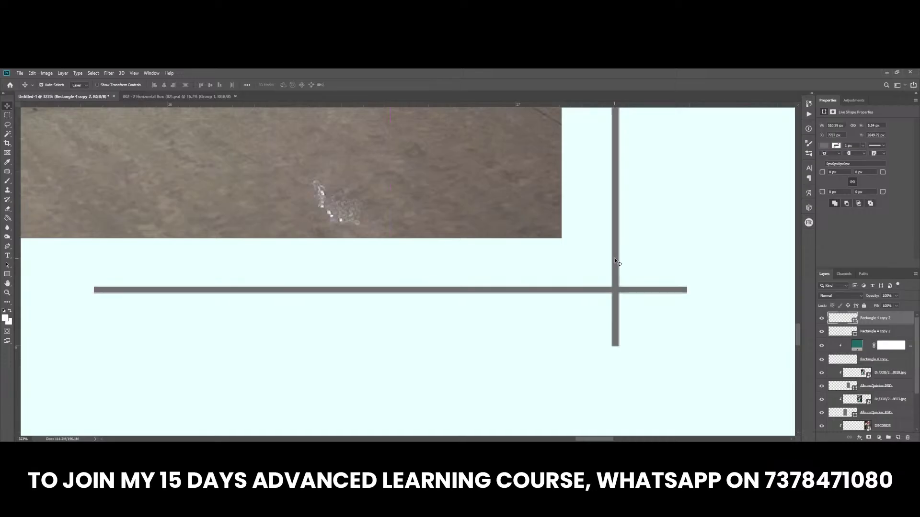
pyautogui.keyDown('shift'); pyautogui.click(619, 269); pyautogui.keyUp('shift')
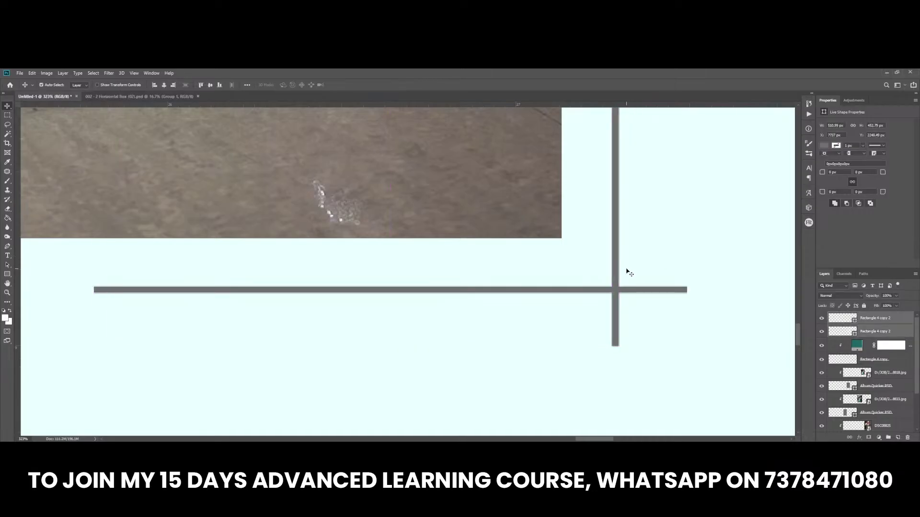
# Merge the bottom-right bars, colour them teal 1c6767, then fit the spread and hide guides
pyautogui.hotkey('ctrl', 'e')
pyautogui.doubleClick(854, 319)
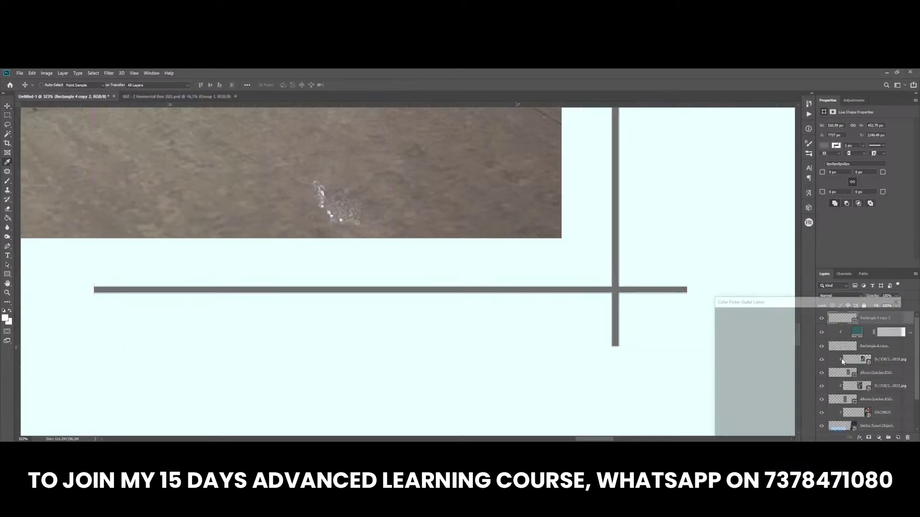
pyautogui.hotkey('ctrl', 'v')
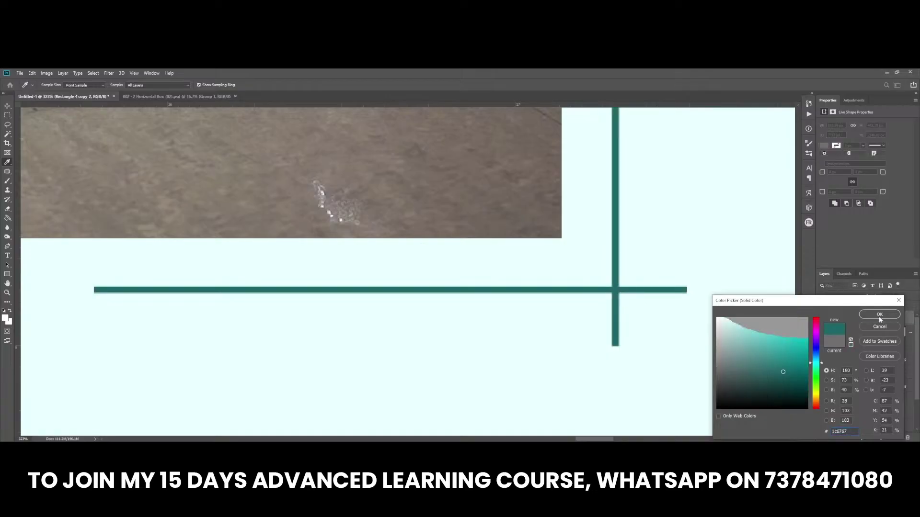
pyautogui.click(880, 315)
pyautogui.hotkey('ctrl', '0')
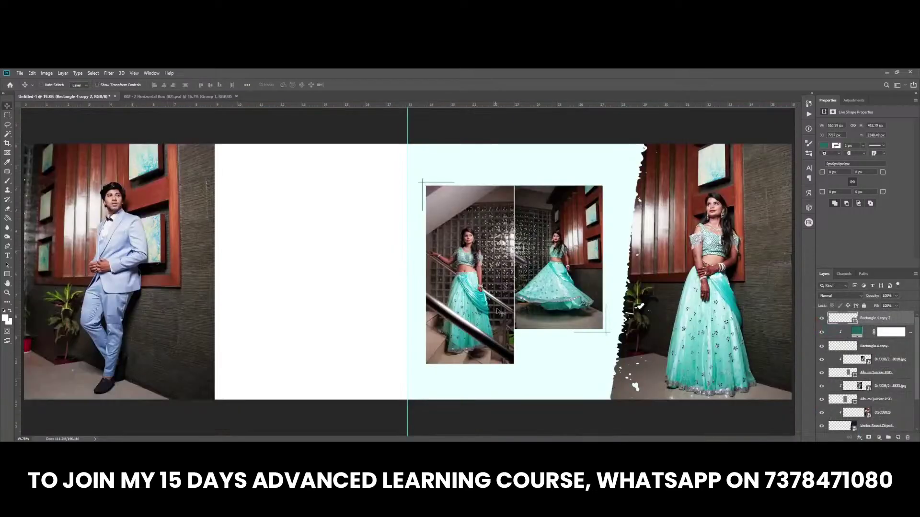
pyautogui.hotkey('ctrl', ';')
pyautogui.hotkey('ctrl', ';')
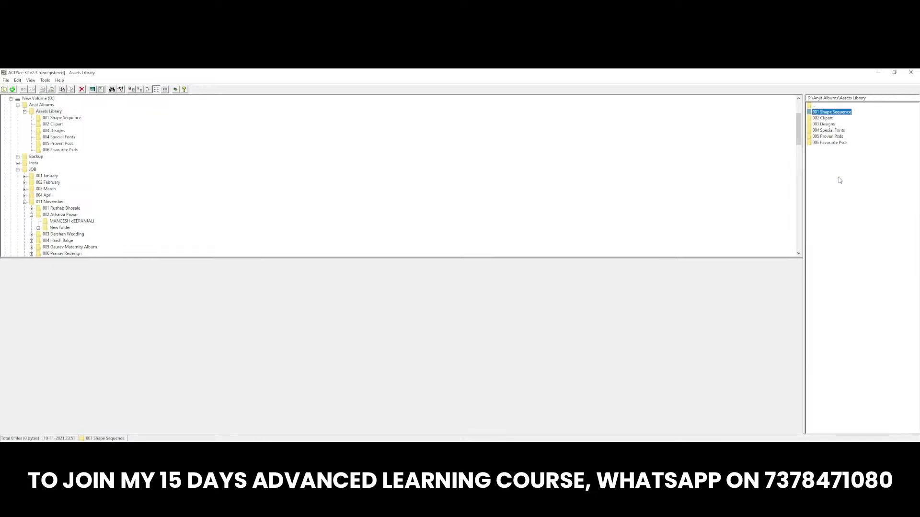
# Browse the 002 Clipart folder's files and settle on the 004- botnical eucalyptus clipart
pyautogui.click(825, 137)
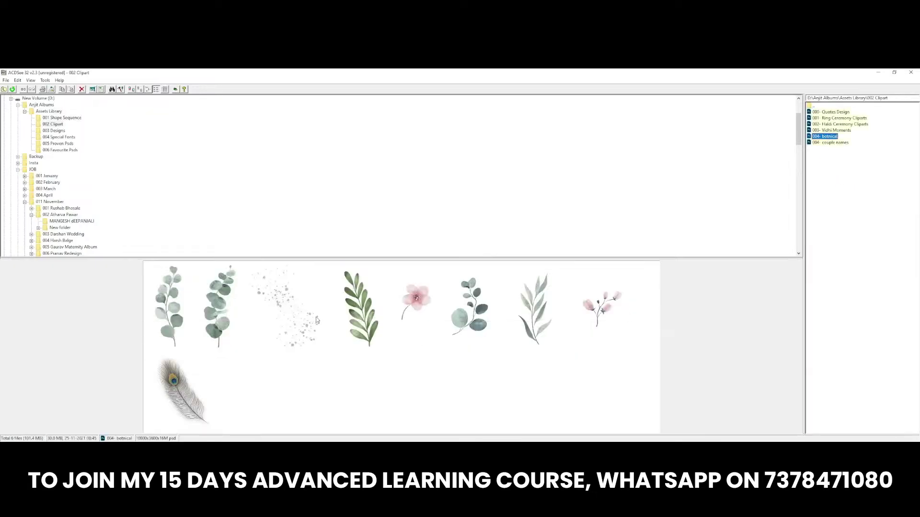
pyautogui.press('Up')
pyautogui.press('Down')
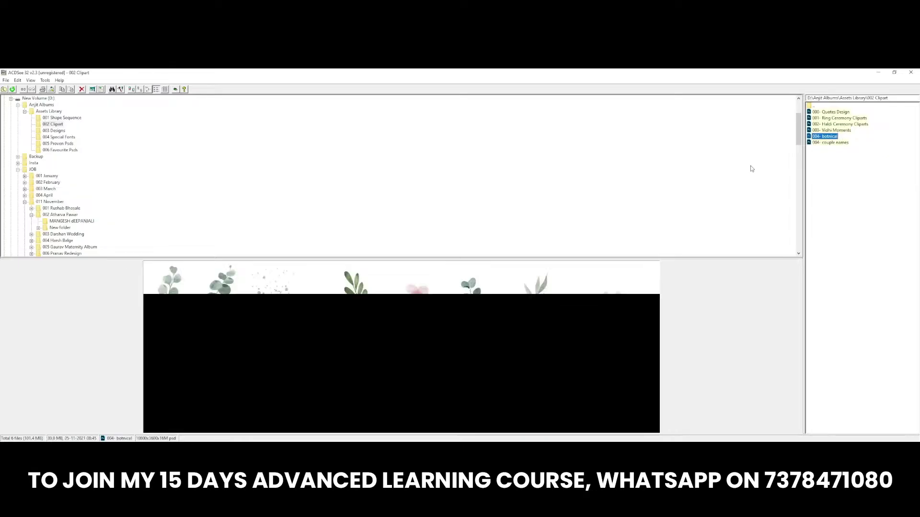
pyautogui.press('Down')
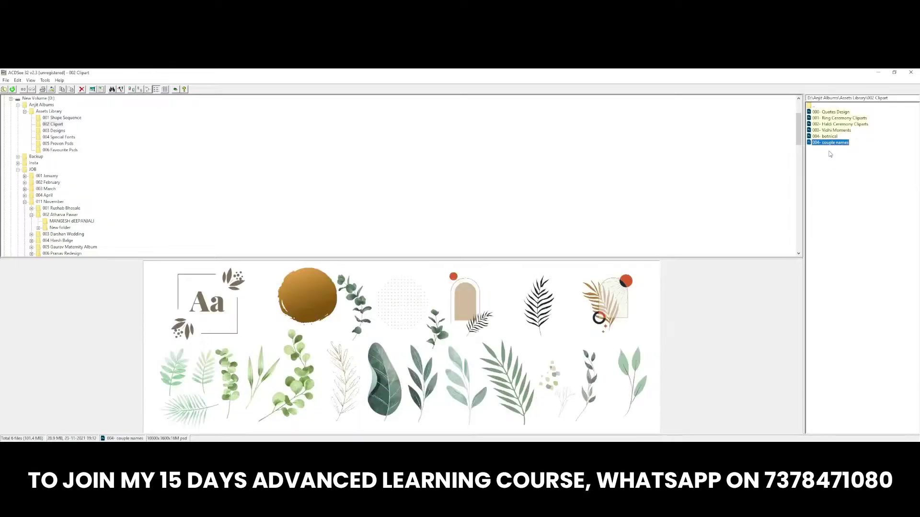
pyautogui.press('Up')
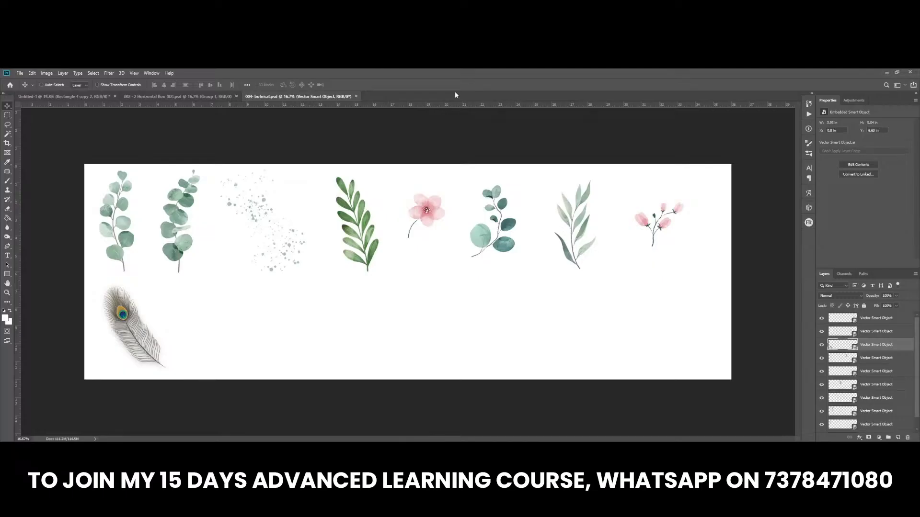
# Drag the eucalyptus sprig layer into the Untitled-1 spread, then scale and rotate it
pyautogui.rightClick(172, 251)
pyautogui.click(179, 259)
pyautogui.moveTo(138, 248); pyautogui.dragTo(136, 138)
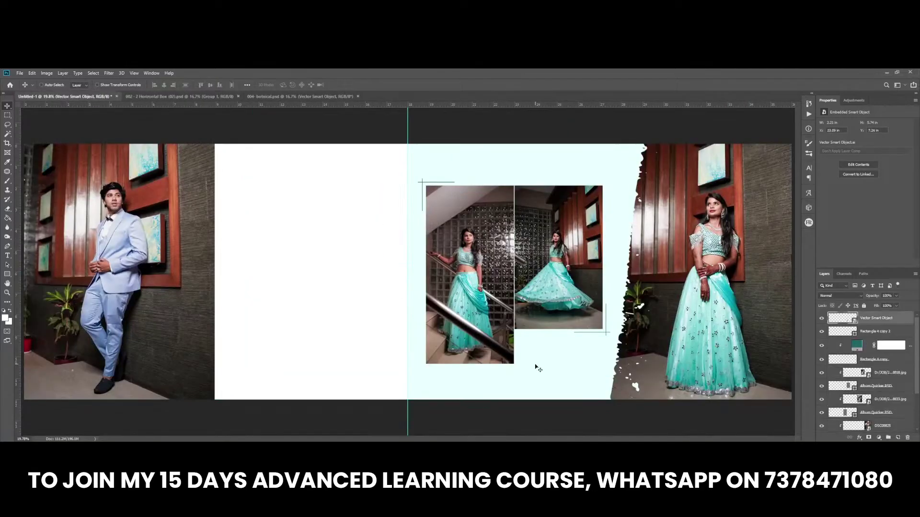
pyautogui.moveTo(136, 138)
pyautogui.mouseDown()
pyautogui.moveTo(571, 402)
pyautogui.moveTo(529, 312)
pyautogui.moveTo(594, 402)
pyautogui.mouseUp()
pyautogui.hotkey('ctrl', 't')
pyautogui.press('Return')
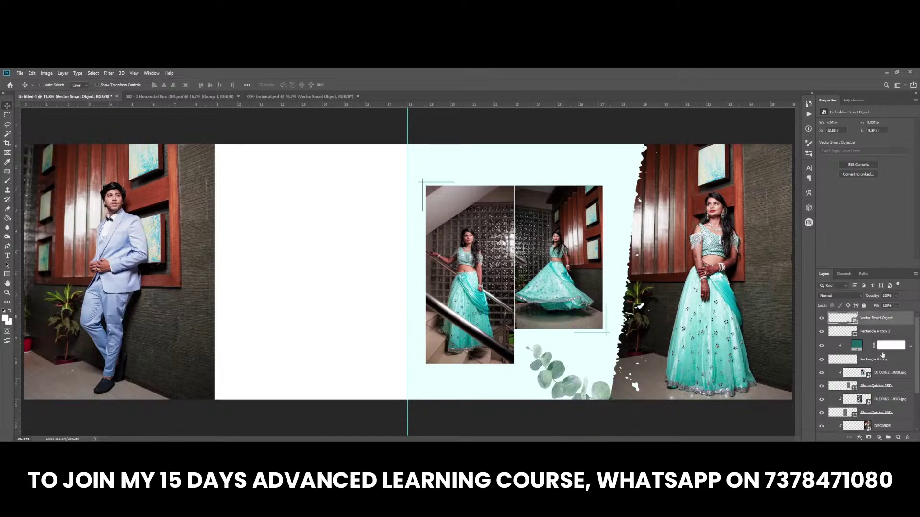
# Place the eucalyptus layer just above Rectangle 1 and rotate it slightly
pyautogui.scroll(-3, 853, 333)
pyautogui.hotkey('ctrl', '[')
pyautogui.hotkey('ctrl', '[')
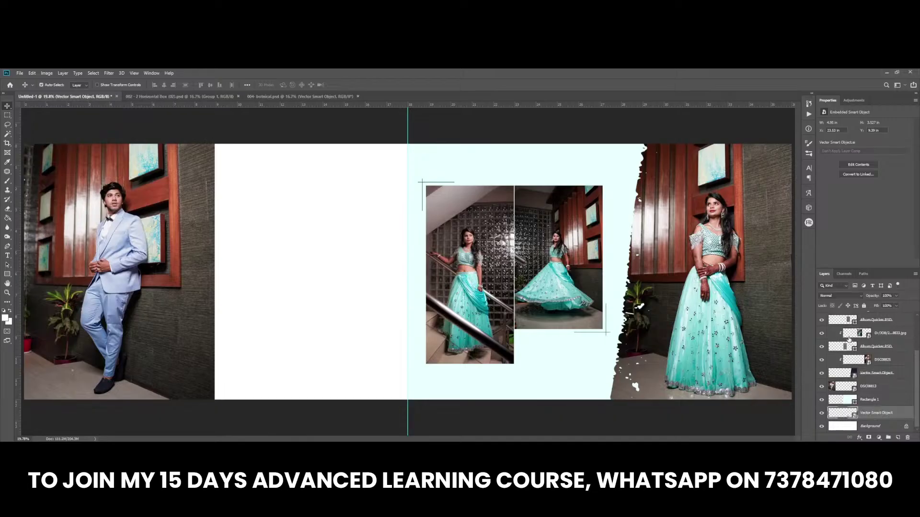
pyautogui.hotkey('ctrl', ']')
pyautogui.scroll(1, 582, 393)
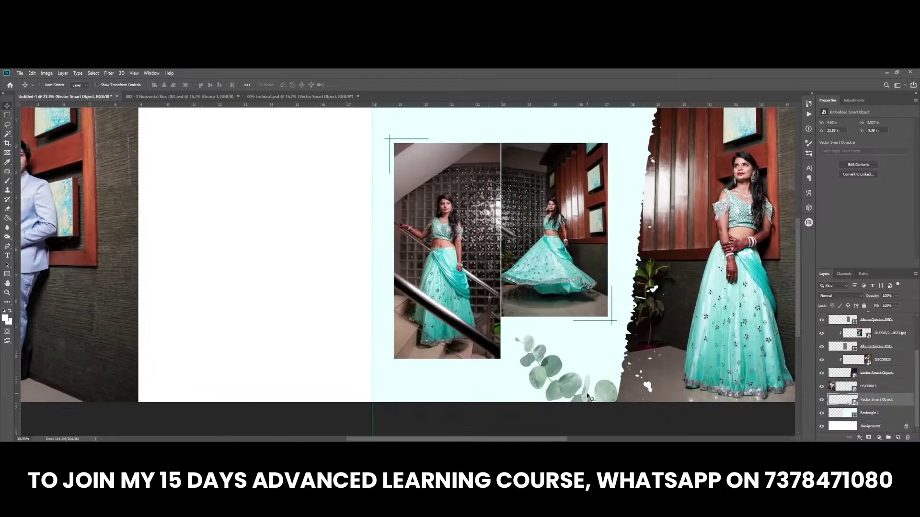
pyautogui.hotkey('ctrl', 't')
pyautogui.moveTo(659, 357); pyautogui.dragTo(666, 376)
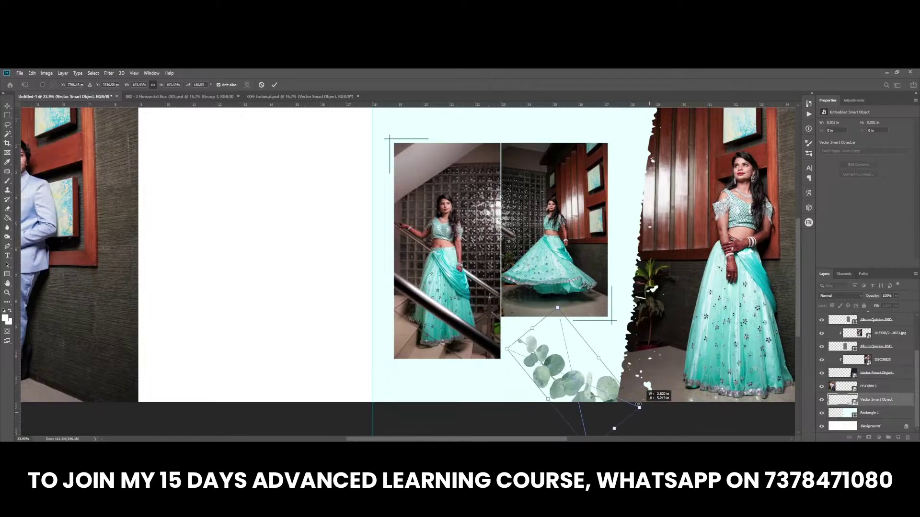
pyautogui.moveTo(650, 412); pyautogui.dragTo(647, 414)
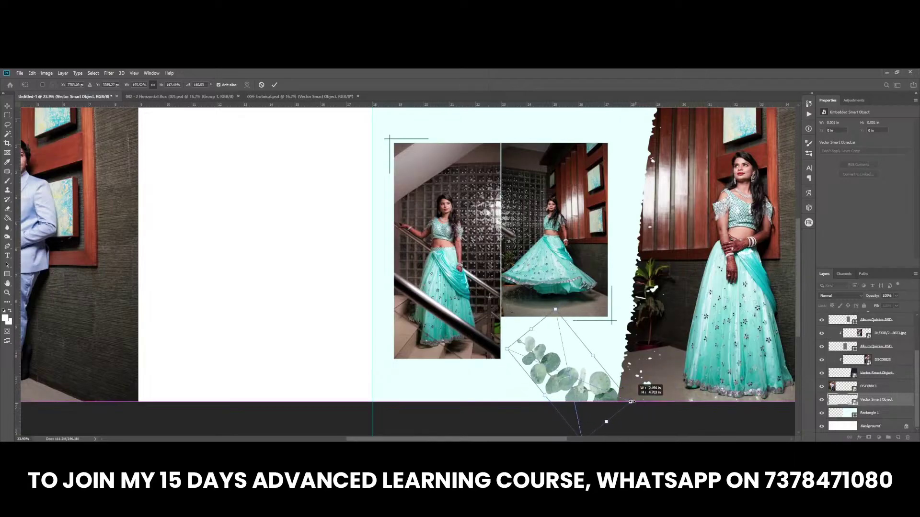
pyautogui.moveTo(560, 305); pyautogui.dragTo(562, 316)
pyautogui.hotkey('ctrl', 'z')
pyautogui.hotkey('ctrl', 'z')
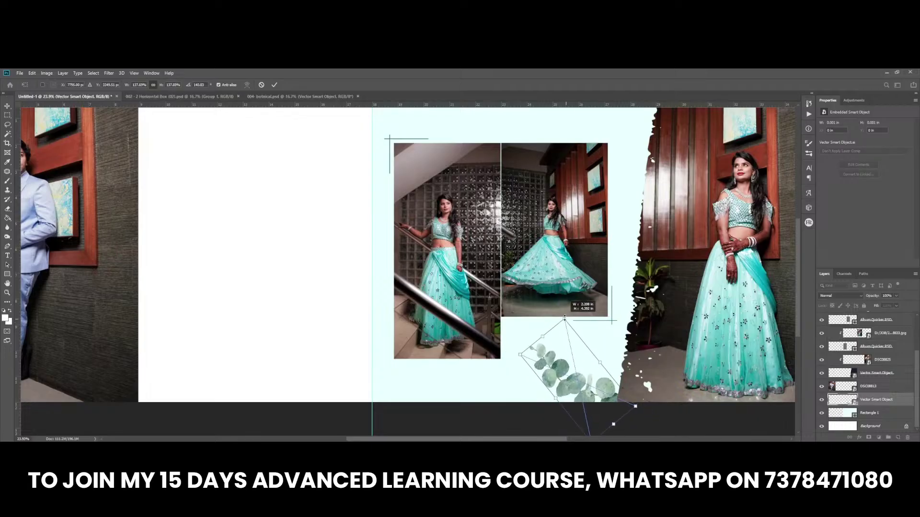
pyautogui.press('Return')
# Nudge the eucalyptus into position, fade it to about 32% opacity, and select Rectangle 1
pyautogui.scroll(2, 560, 390)
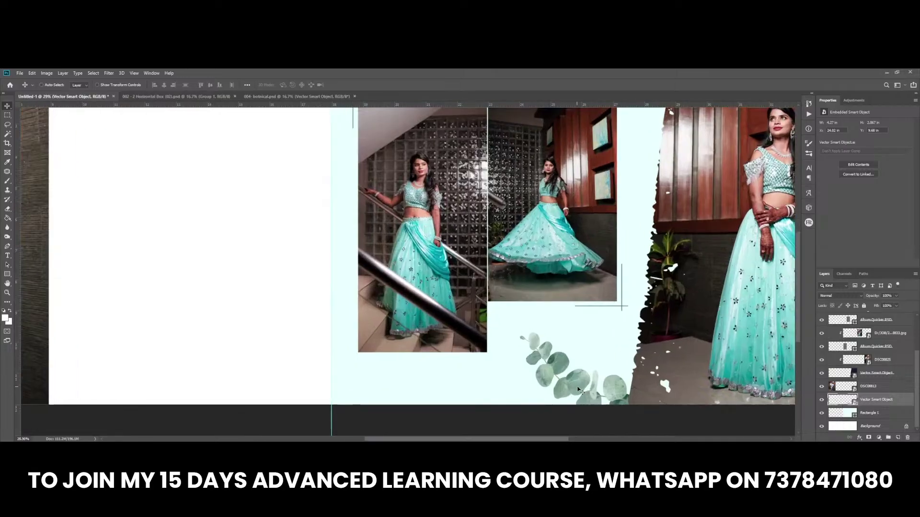
pyautogui.moveTo(642, 374); pyautogui.dragTo(653, 378)
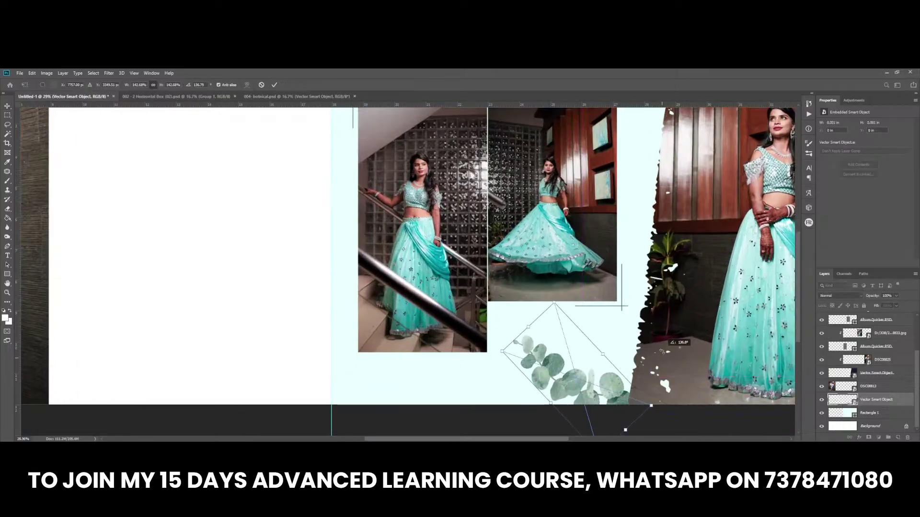
pyautogui.press('2')
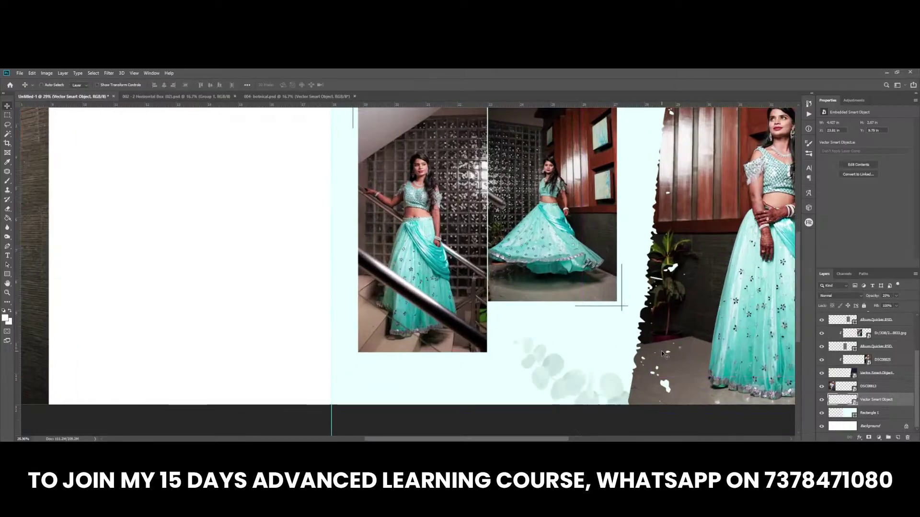
pyautogui.press('5')
pyautogui.press('3')
pyautogui.press('2')
pyautogui.click(610, 380)
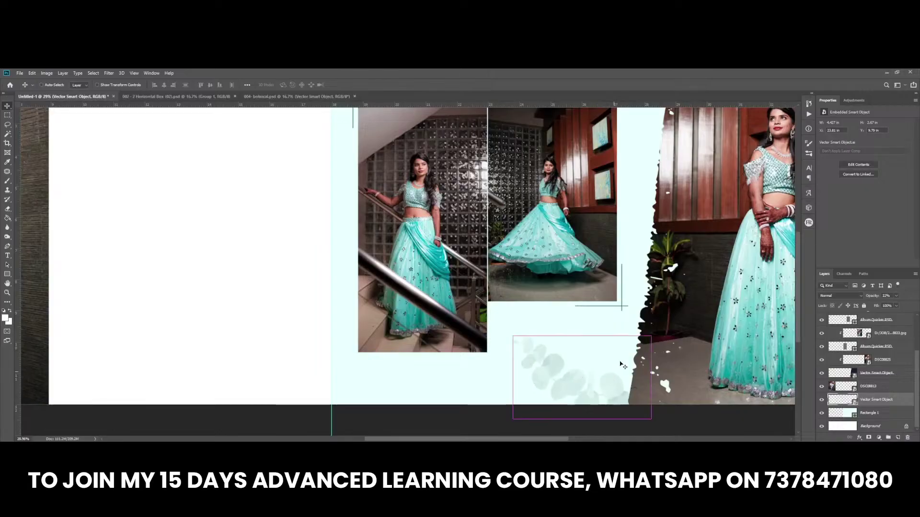
pyautogui.scroll(-1, 639, 337)
pyautogui.keyDown('ctrl'); pyautogui.click(556, 322); pyautogui.keyUp('ctrl')
pyautogui.scroll(-1, 556, 331)
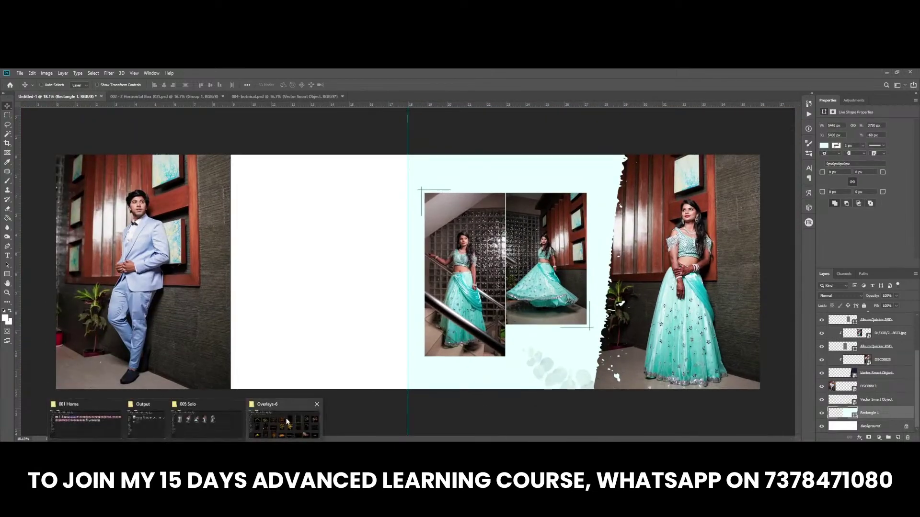
# Open the Overlays-10 folder in File Explorer and drag bokeh image 2 onto the spread
pyautogui.click(283, 419)
pyautogui.scroll(-2, 376, 267)
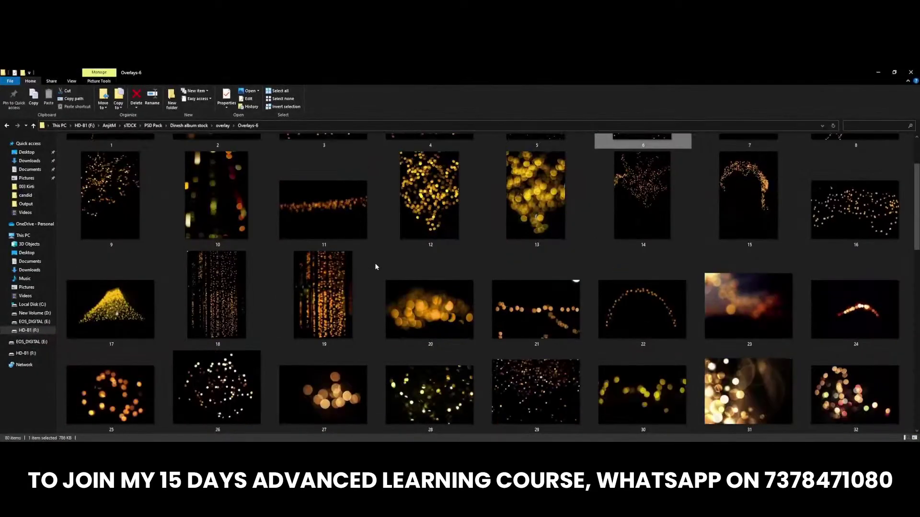
pyautogui.hotkey('alt', 'Up')
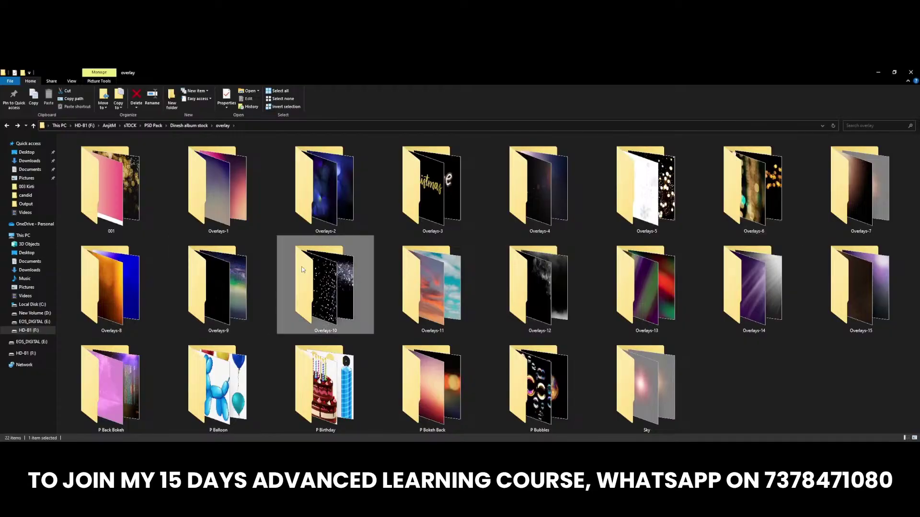
pyautogui.doubleClick(311, 275)
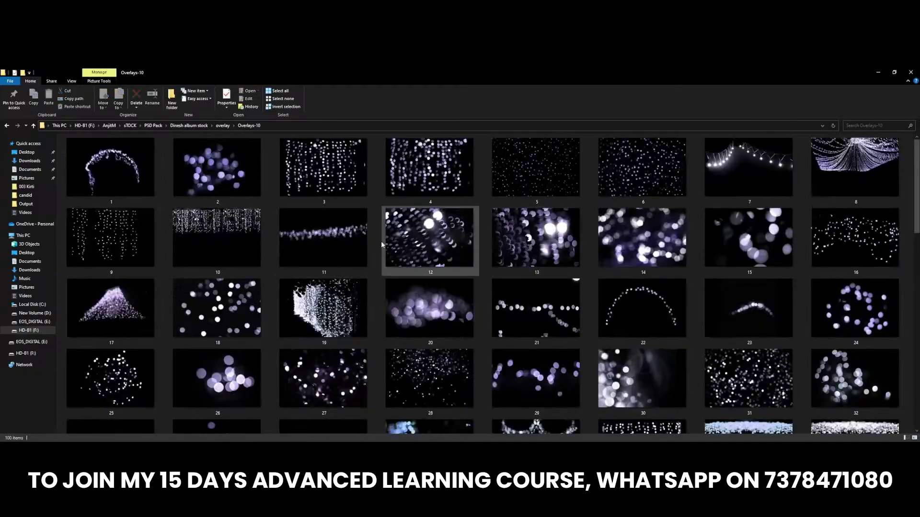
pyautogui.moveTo(216, 167)
pyautogui.mouseDown()
pyautogui.moveTo(232, 431)
pyautogui.moveTo(319, 271)
pyautogui.mouseUp()
# Place the bokeh over the right page in Screen blend mode, shifted lower and right
pyautogui.press('Return')
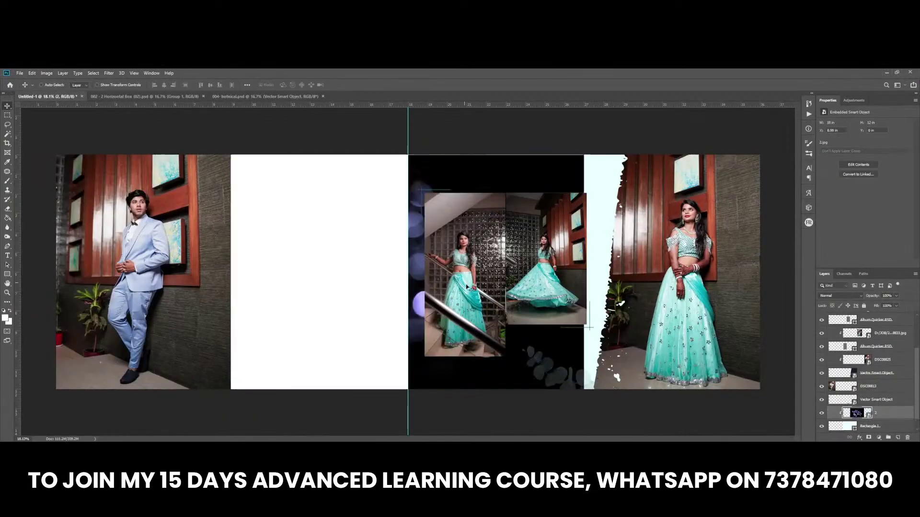
pyautogui.moveTo(467, 286); pyautogui.dragTo(559, 288)
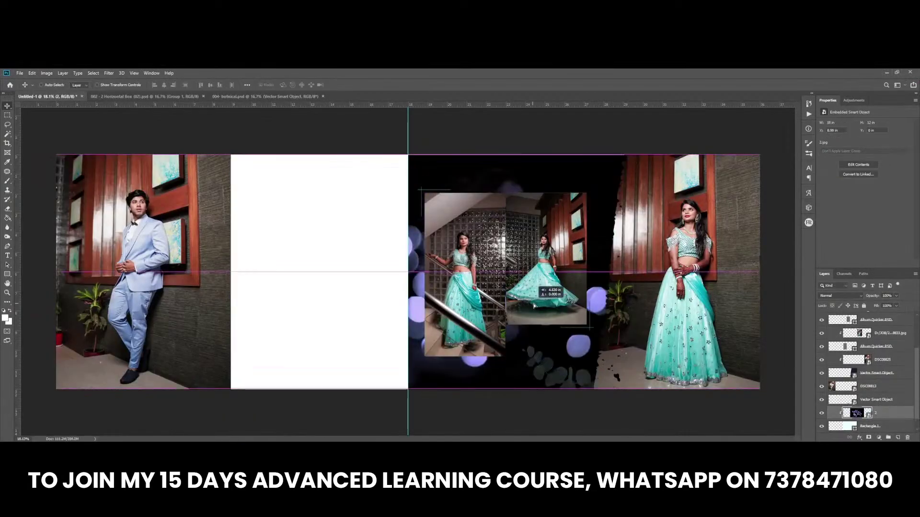
pyautogui.click(839, 297)
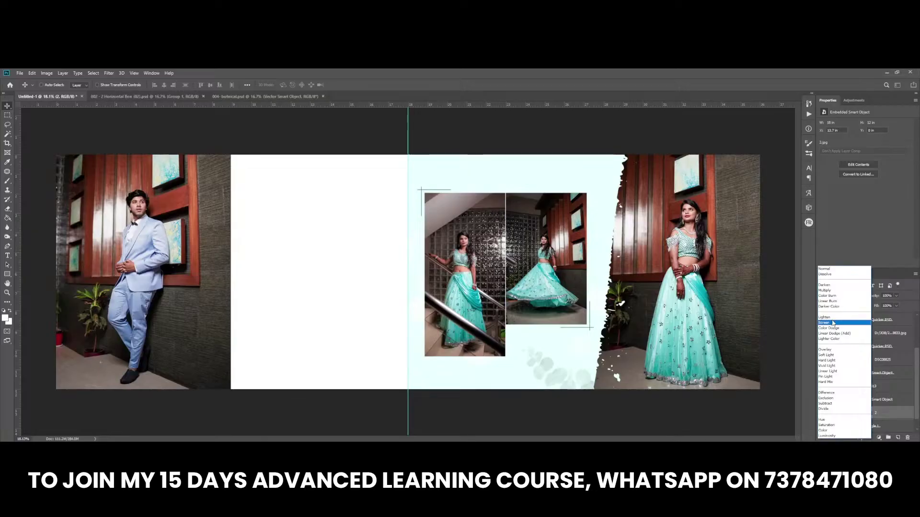
pyautogui.click(833, 324)
pyautogui.scroll(3, 403, 318)
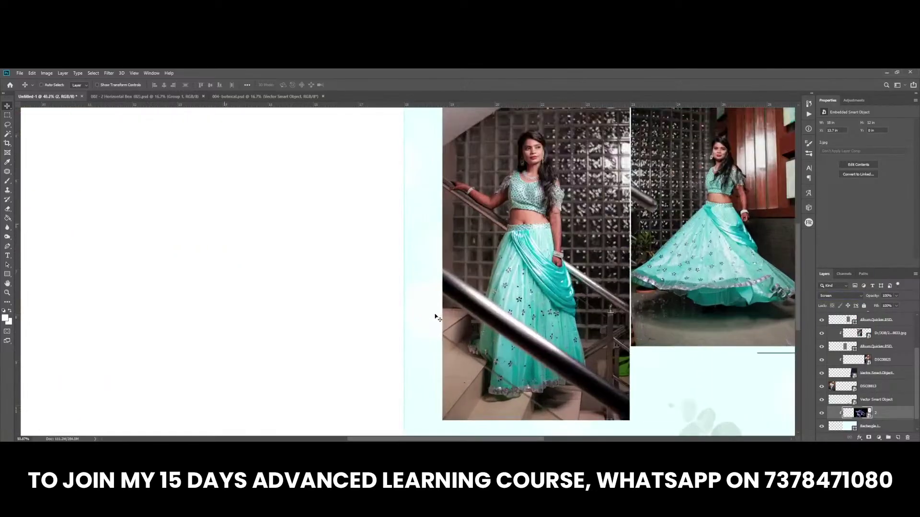
pyautogui.scroll(-1, 413, 297)
pyautogui.moveTo(416, 291); pyautogui.dragTo(519, 374)
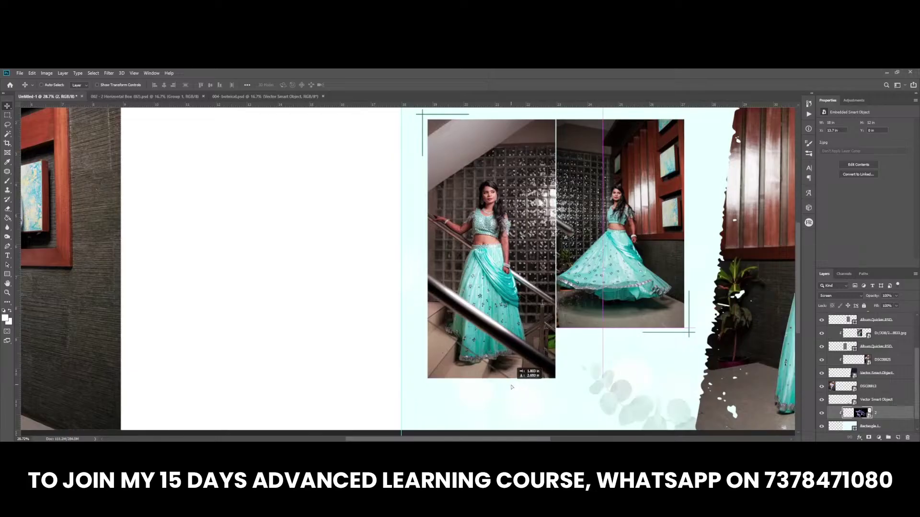
# Darken the bokeh to Lightness -12 with Hue/Saturation, then open the Overlays-6 folder
pyautogui.hotkey('ctrl', 'u')
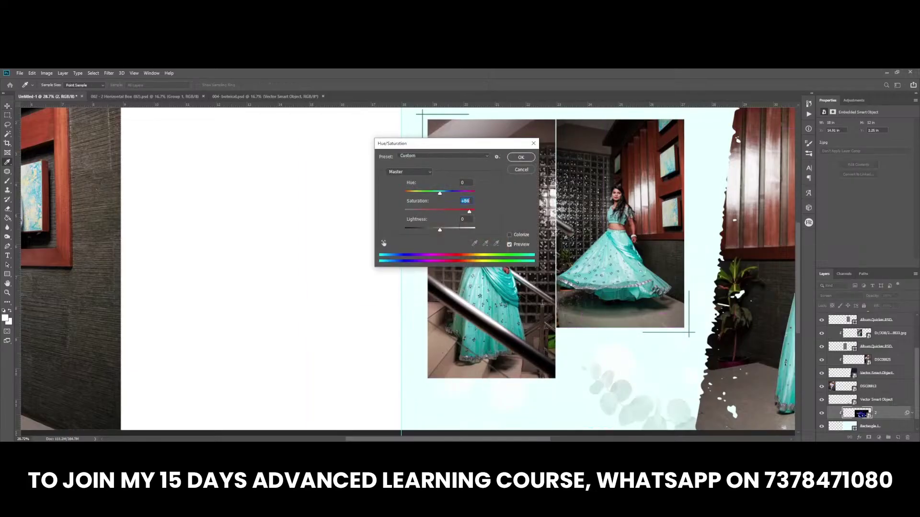
pyautogui.moveTo(440, 232); pyautogui.dragTo(435, 231)
pyautogui.press('Return')
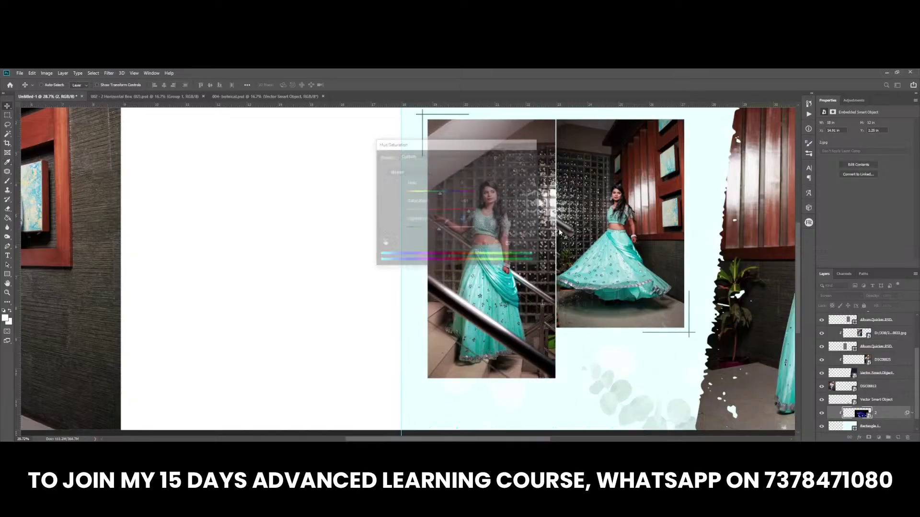
pyautogui.scroll(-2, 546, 229)
pyautogui.scroll(-1, 546, 225)
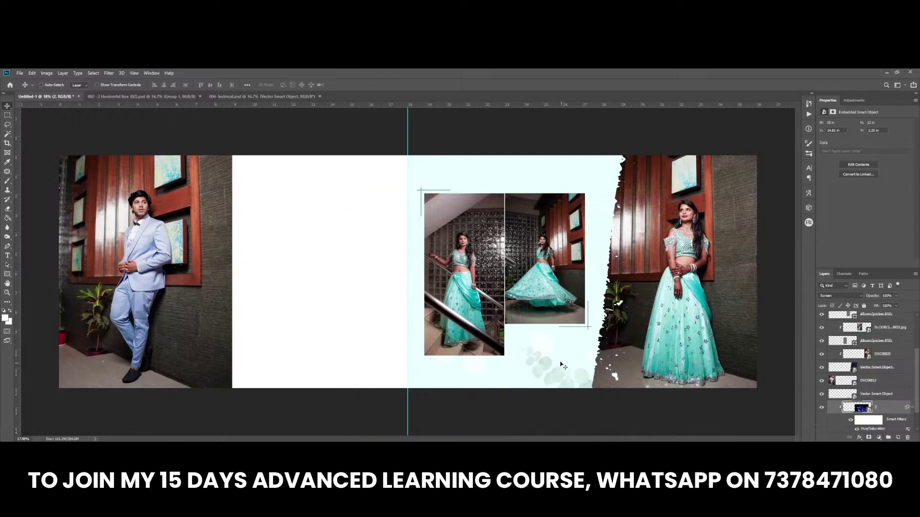
pyautogui.click(62, 407)
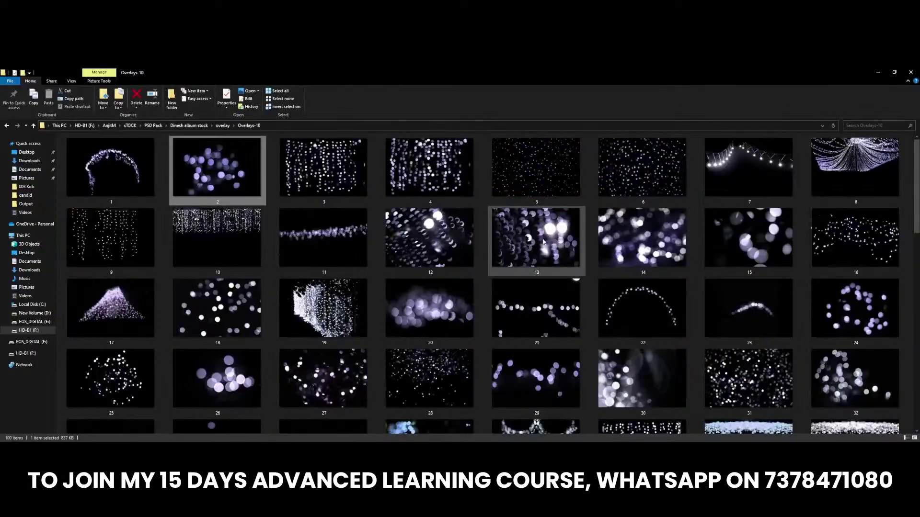
pyautogui.doubleClick(738, 210)
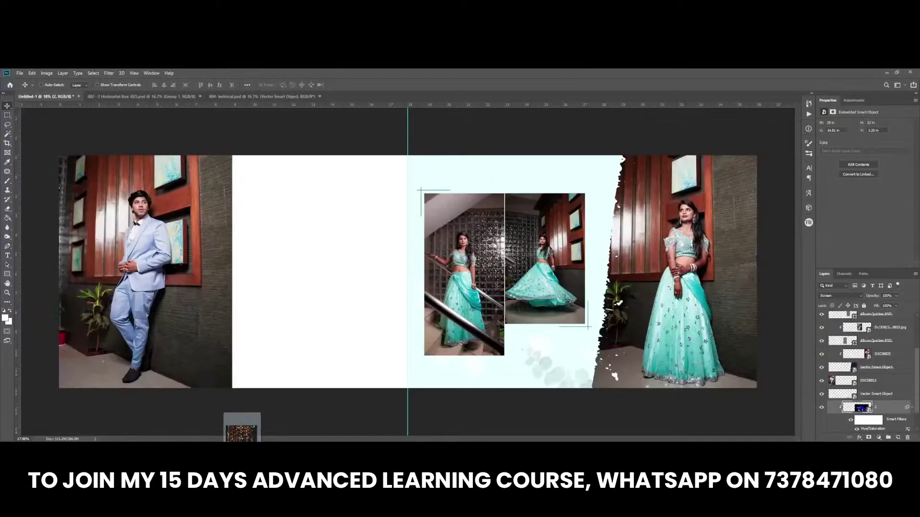
# Place a second Overlays-6 bokeh, clip it to the right page, and set Screen mode
pyautogui.moveTo(449, 357); pyautogui.dragTo(512, 327)
pyautogui.press('Return')
pyautogui.hotkey('ctrl', 'alt', 'g')
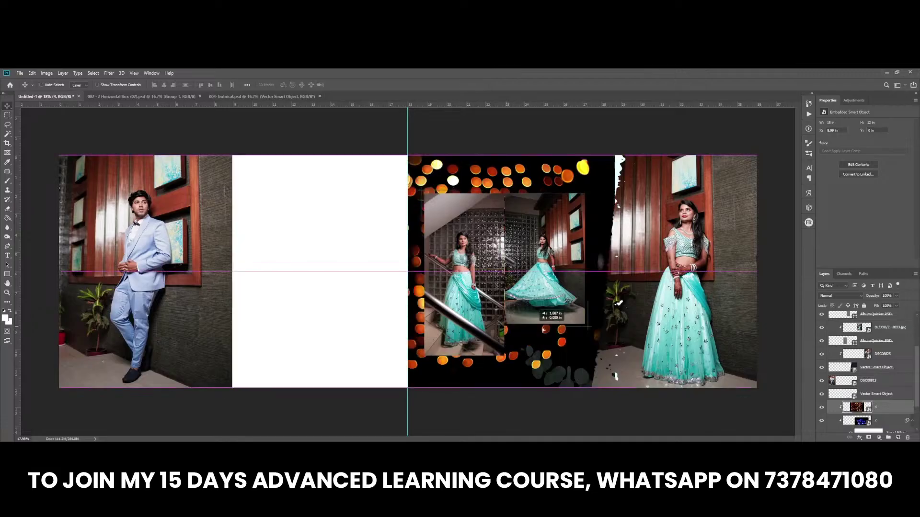
pyautogui.click(840, 299)
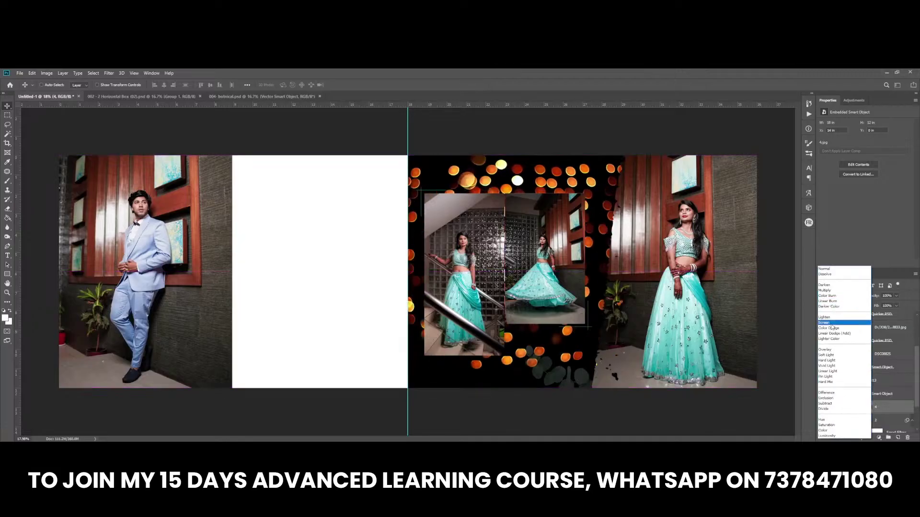
pyautogui.click(875, 327)
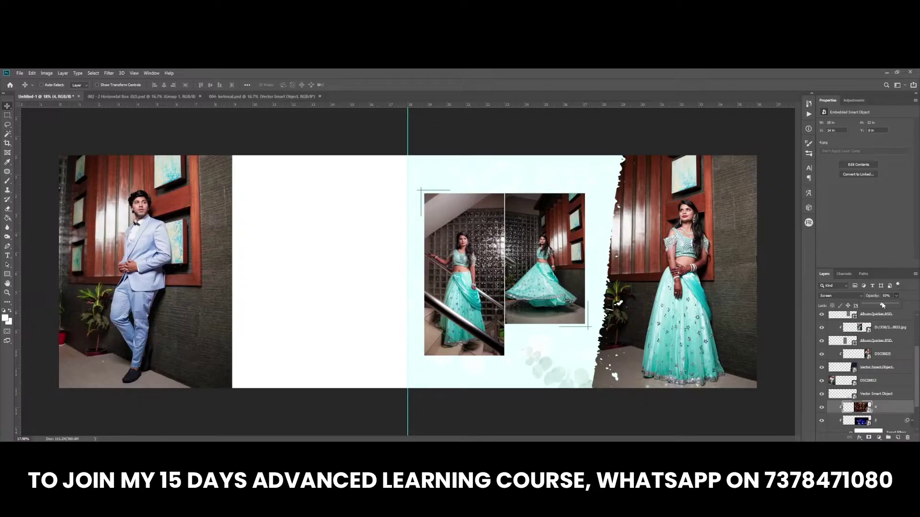
pyautogui.scroll(-3, 866, 400)
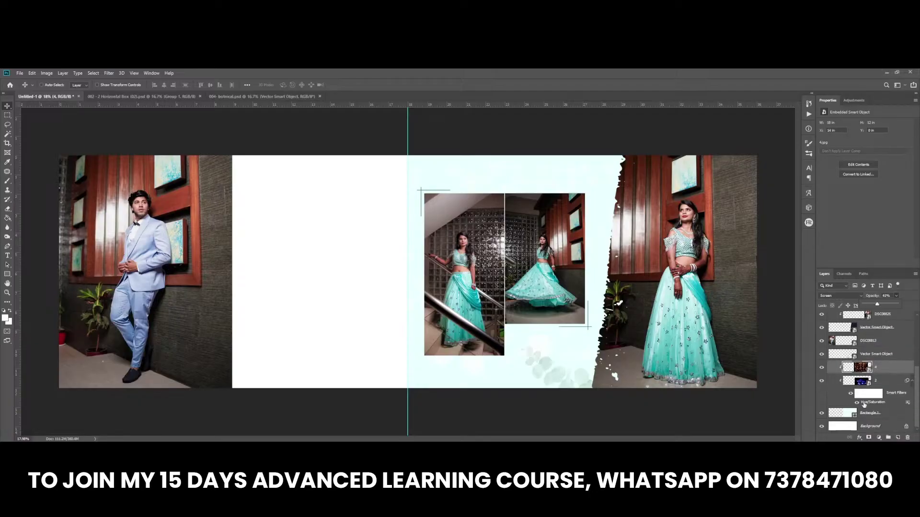
# Recolour the Rectangle 1 panel a slightly deeper cyan sampled from the bride's dress
pyautogui.doubleClick(853, 414)
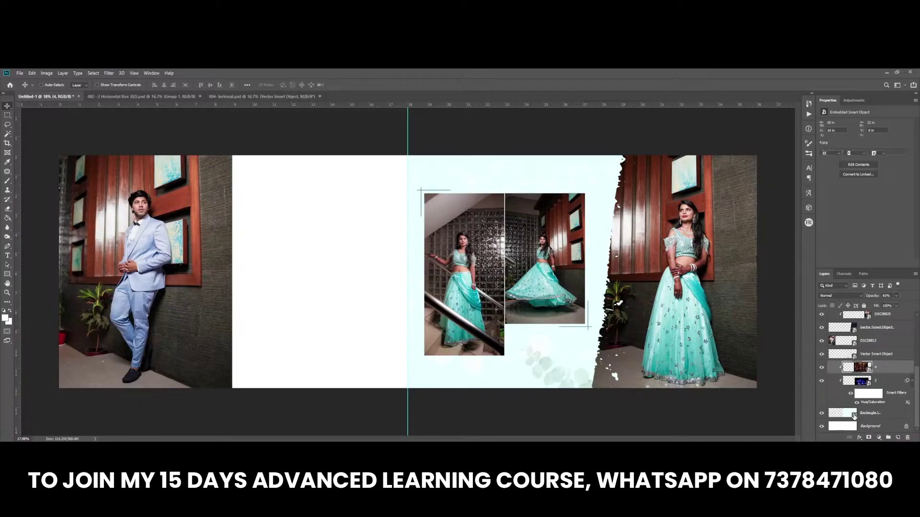
pyautogui.click(727, 235)
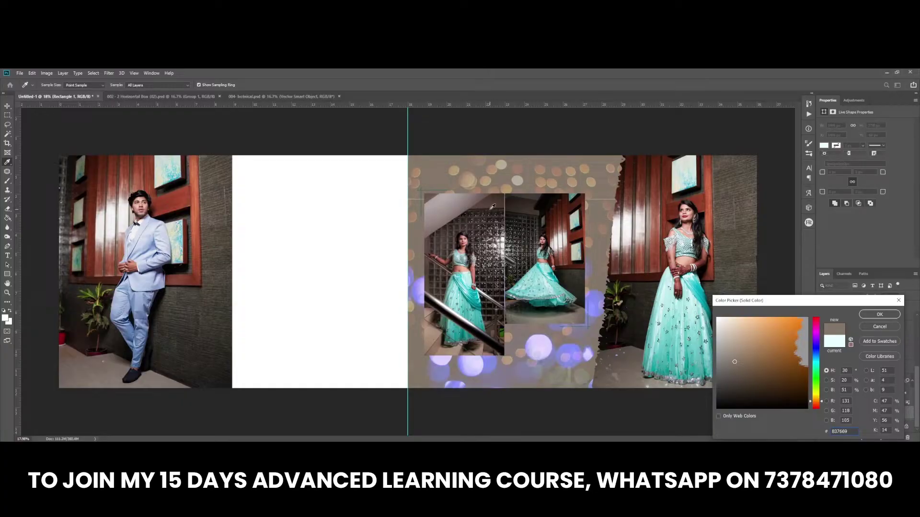
pyautogui.click(826, 346)
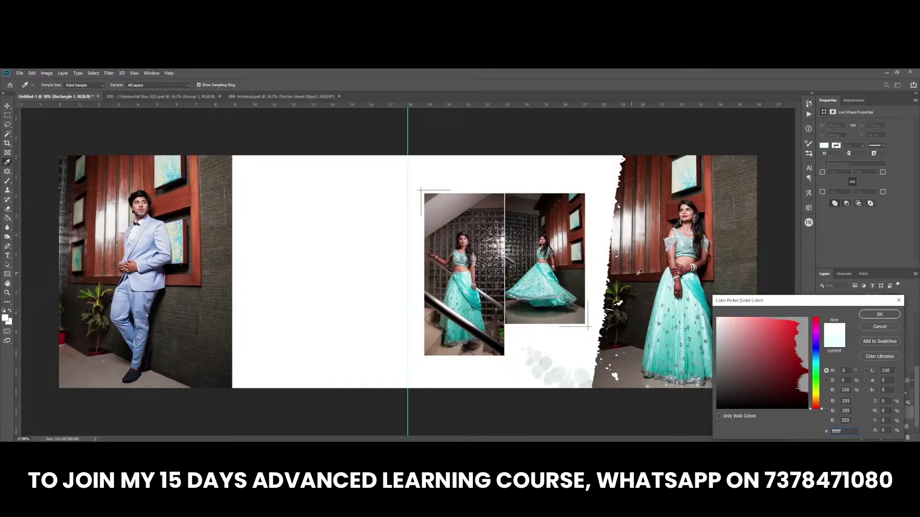
pyautogui.click(680, 295)
pyautogui.moveTo(737, 335); pyautogui.dragTo(735, 324)
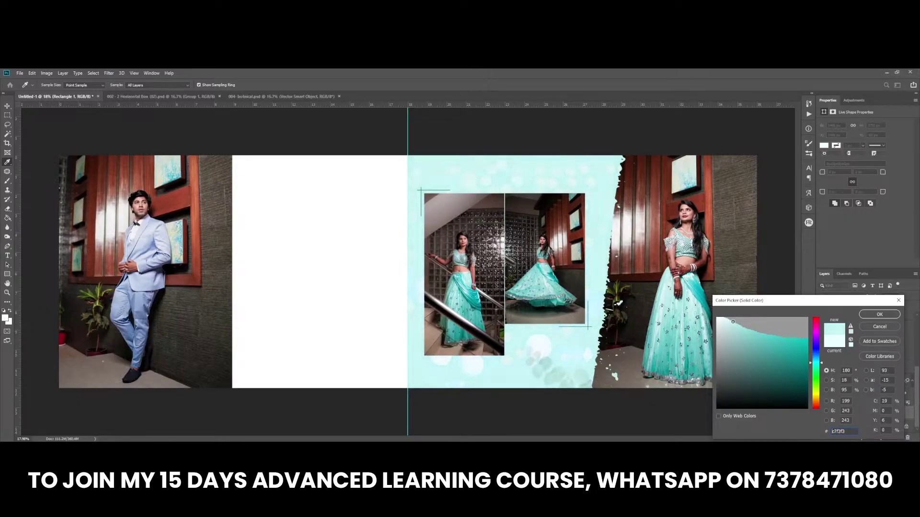
pyautogui.press('Return')
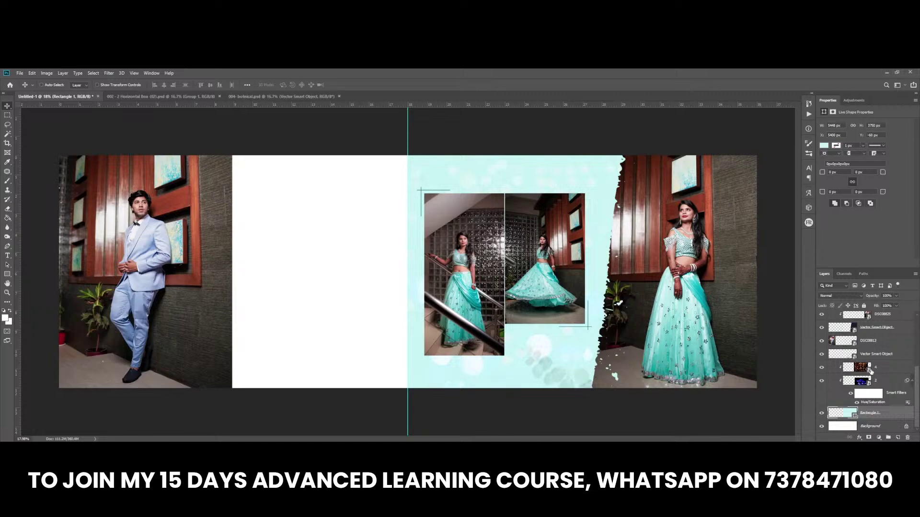
# Move bokeh layer 4 higher on the panel and apply a Hue/Saturation adjustment
pyautogui.click(870, 370)
pyautogui.moveTo(545, 215); pyautogui.dragTo(582, 199)
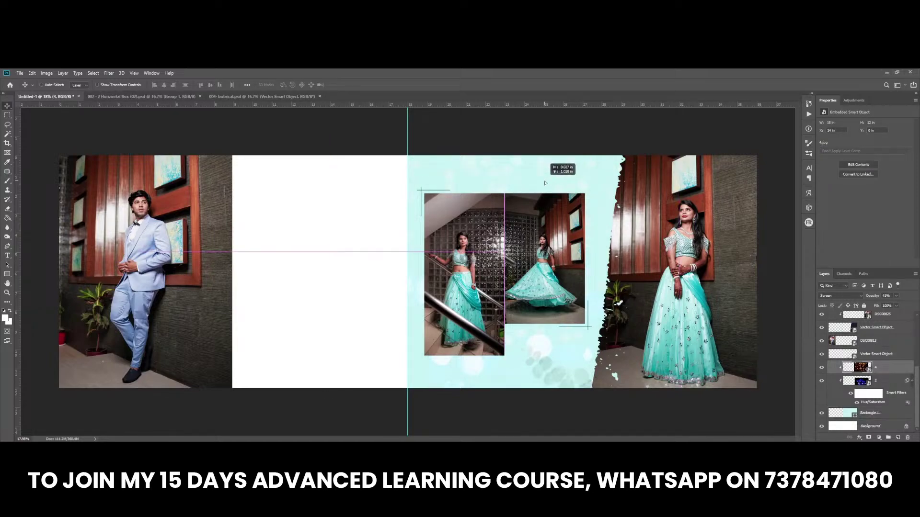
pyautogui.hotkey('ctrl', 'u')
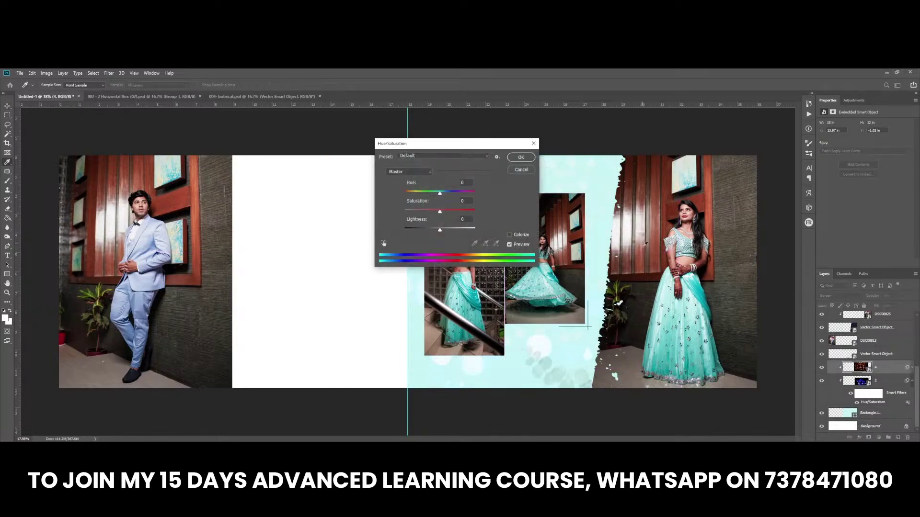
pyautogui.press('Return')
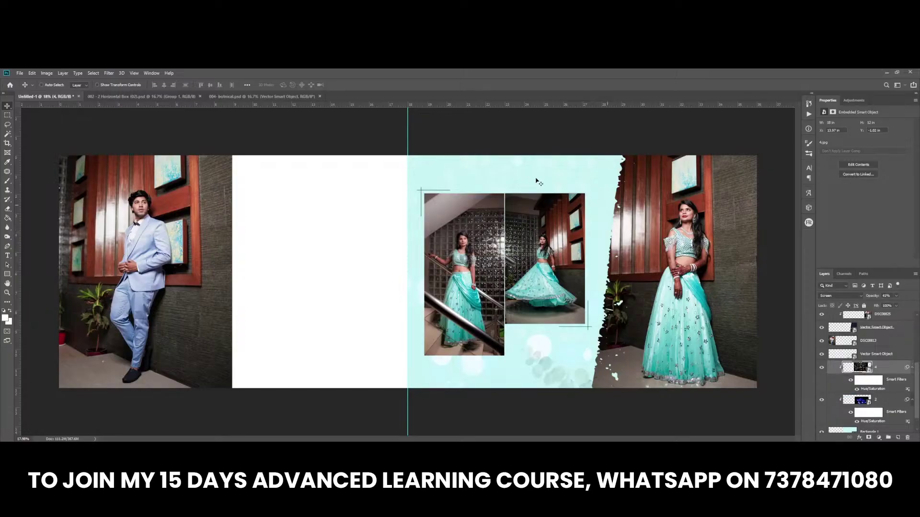
pyautogui.moveTo(538, 181); pyautogui.dragTo(524, 178)
pyautogui.scroll(1, 476, 325)
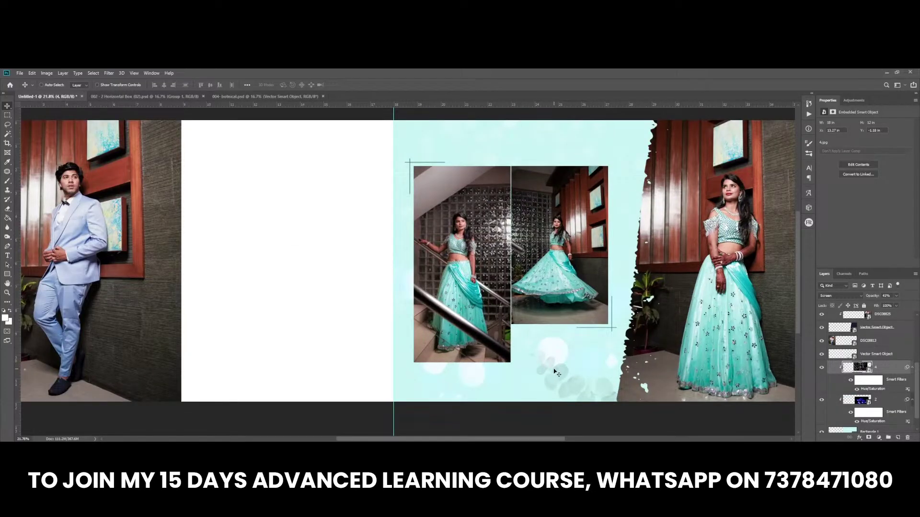
# Delete the stray Vector Smart Object and set bokeh layer 2 to 55% opacity
pyautogui.rightClick(555, 371)
pyautogui.click(572, 383)
pyautogui.moveTo(553, 380)
pyautogui.mouseDown()
pyautogui.moveTo(562, 383)
pyautogui.moveTo(562, 368)
pyautogui.mouseUp()
pyautogui.press('Delete')
pyautogui.rightClick(553, 360)
pyautogui.click(563, 363)
pyautogui.rightClick(555, 361)
pyautogui.click(570, 370)
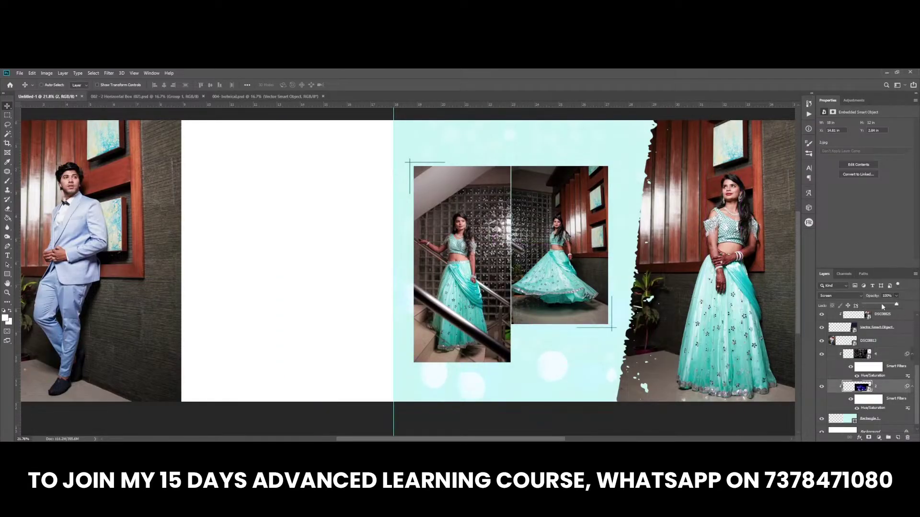
pyautogui.click(882, 306)
pyautogui.scroll(1, 472, 367)
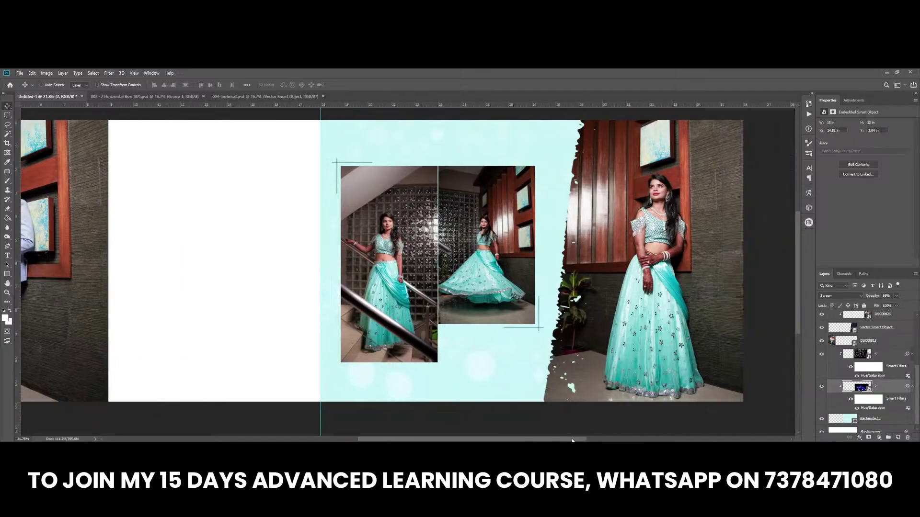
pyautogui.scroll(1, 472, 366)
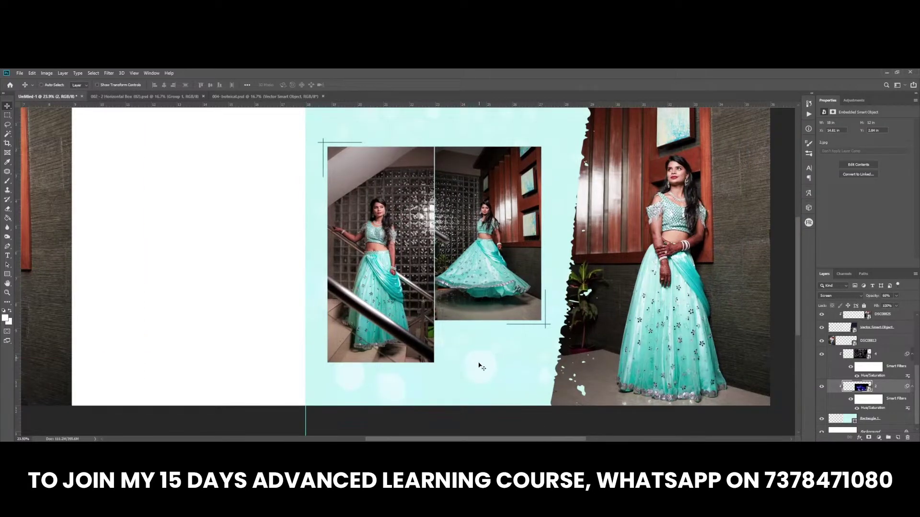
pyautogui.scroll(3, 480, 366)
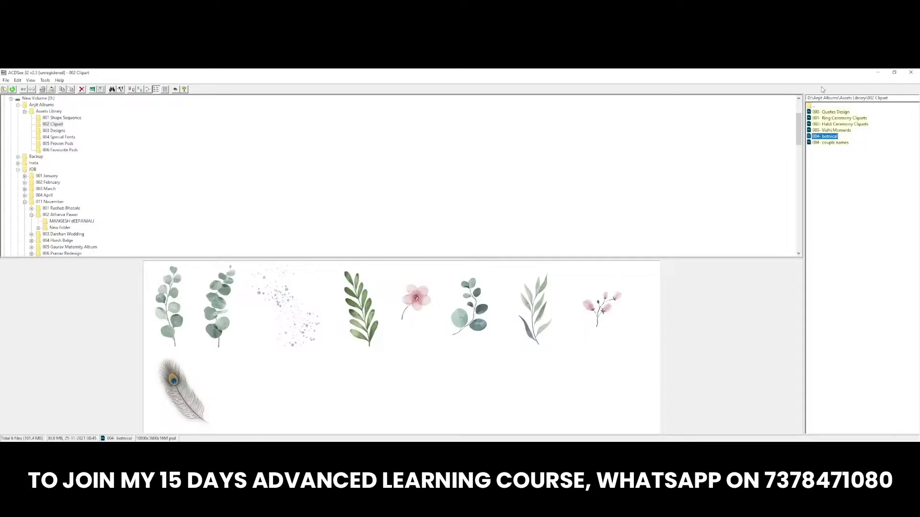
# Preview the 000- Quotes Design wedding title samples like 'Bride' and 'Together' in ACDSee
pyautogui.click(820, 112)
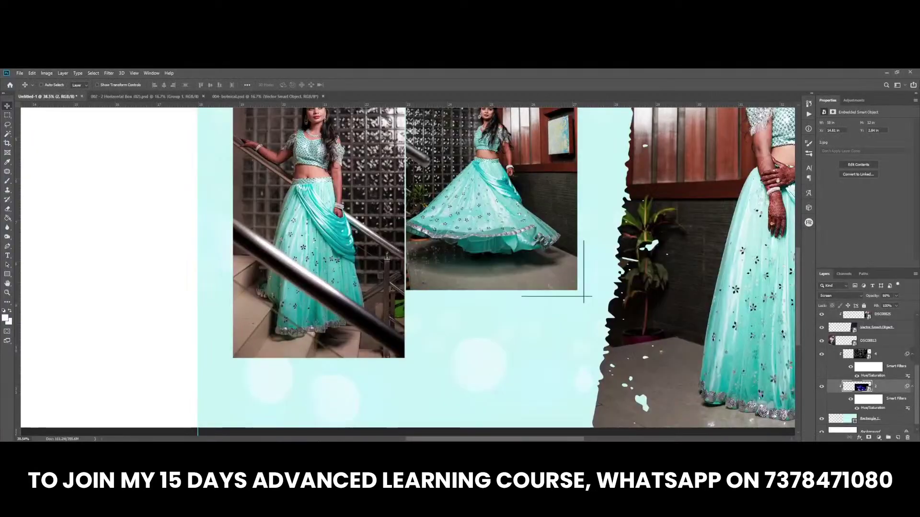
pyautogui.scroll(2, 618, 376)
# Add a new layer above Rectangle 4 copy 2 and type BRIDE on the cyan panel
pyautogui.scroll(5, 880, 339)
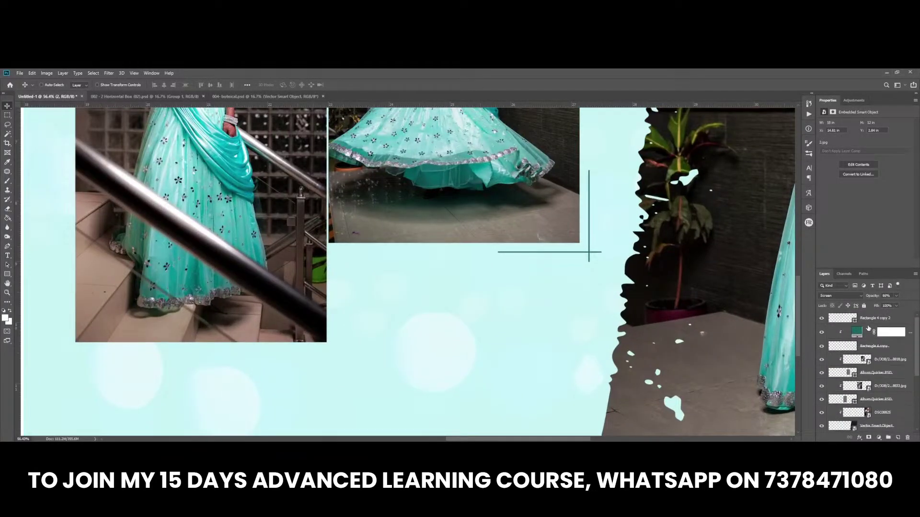
pyautogui.click(868, 320)
pyautogui.hotkey('ctrl', 'shift', 'alt', 'n')
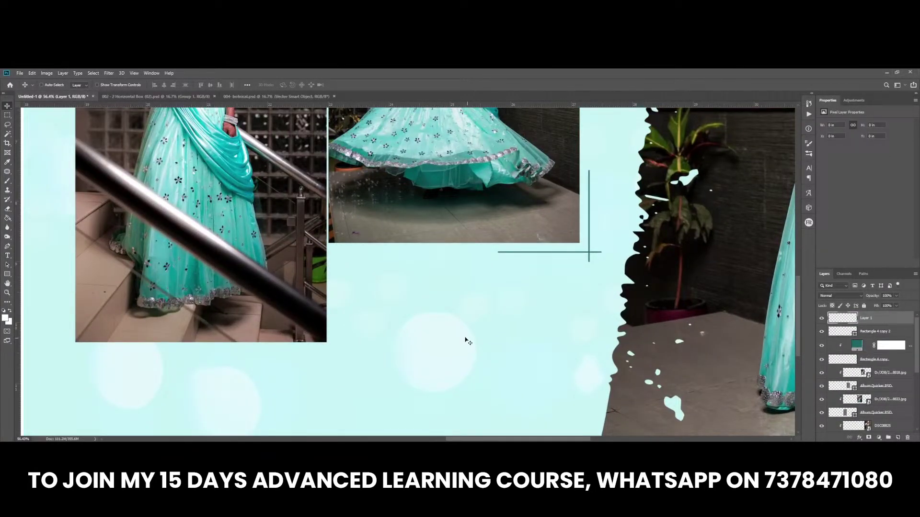
pyautogui.press('t')
pyautogui.click(420, 307)
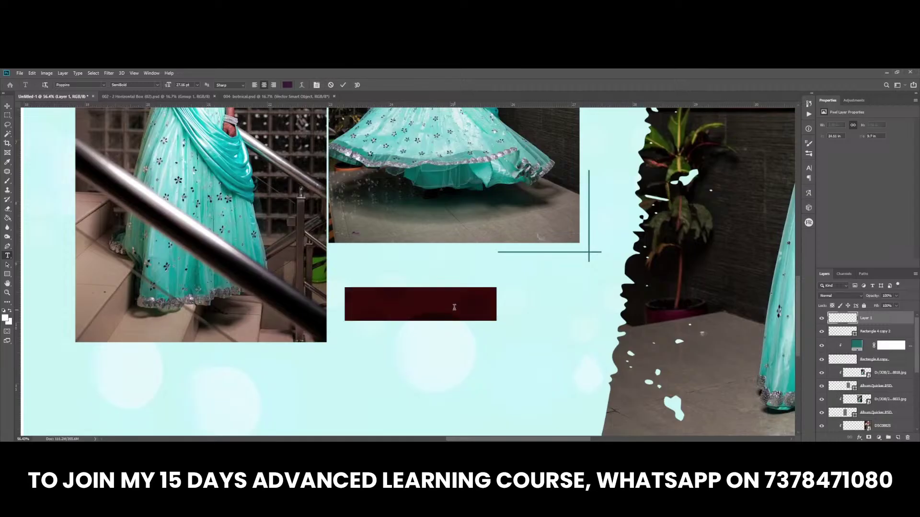
pyautogui.write('BRIDE')
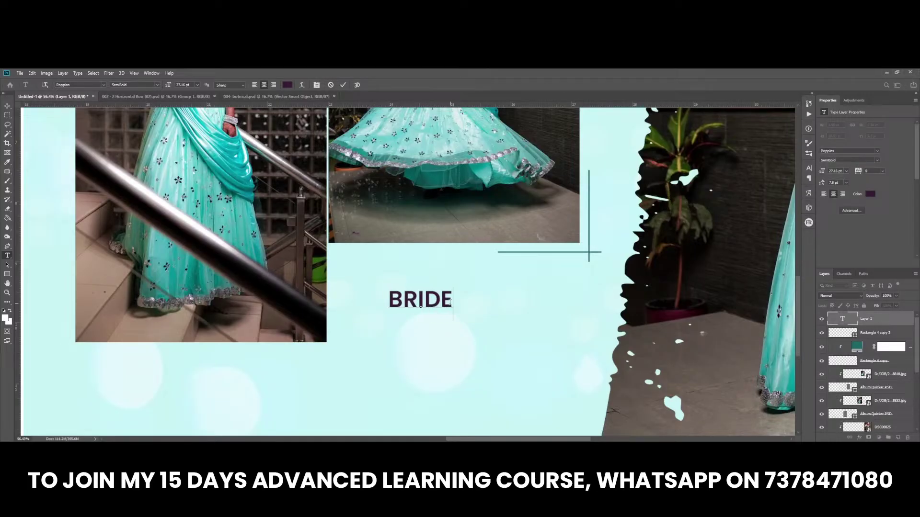
pyautogui.hotkey('ctrl', 'Return')
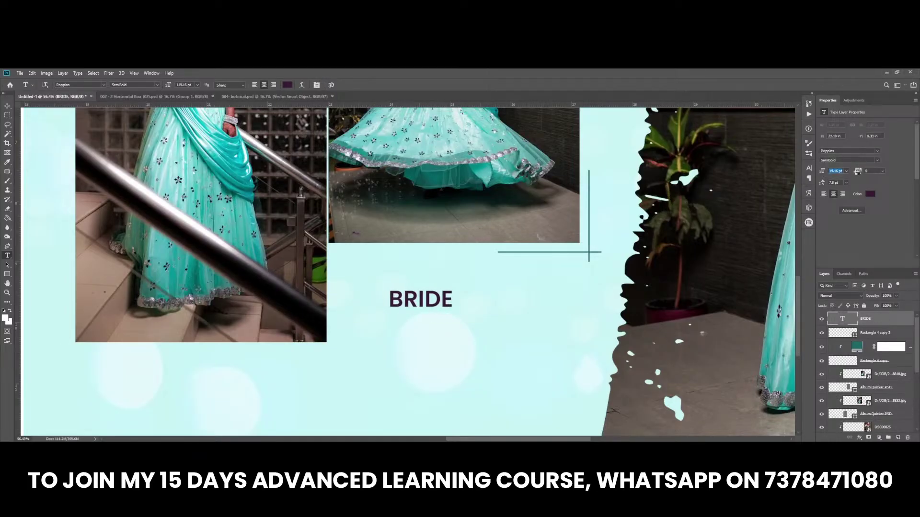
# Size the BRIDE title to about 94 pt and move it down into the open cyan area
pyautogui.moveTo(825, 174); pyautogui.dragTo(849, 171)
pyautogui.press('v')
pyautogui.moveTo(508, 276); pyautogui.dragTo(554, 326)
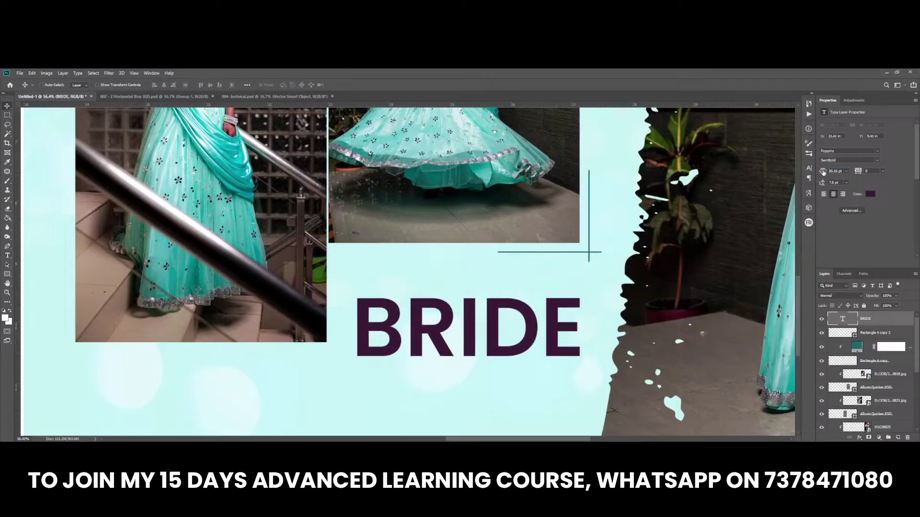
pyautogui.moveTo(823, 172); pyautogui.dragTo(823, 172)
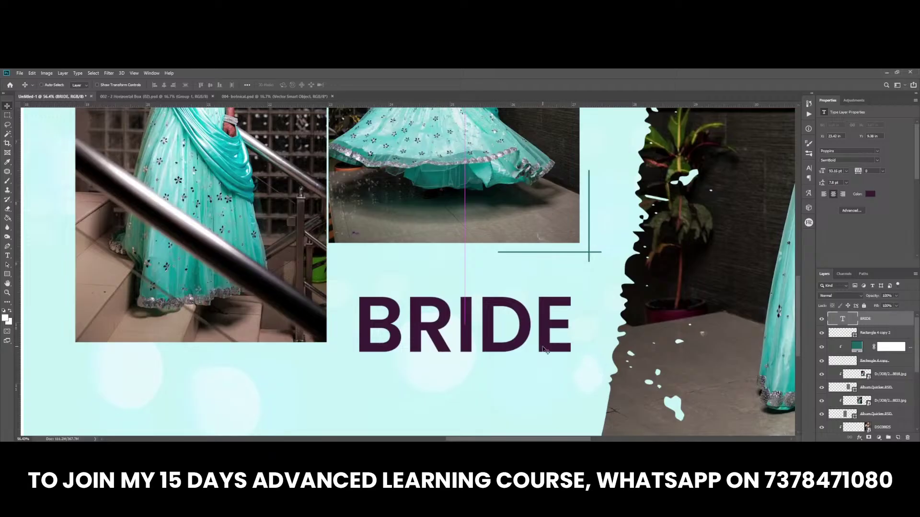
pyautogui.click(858, 437)
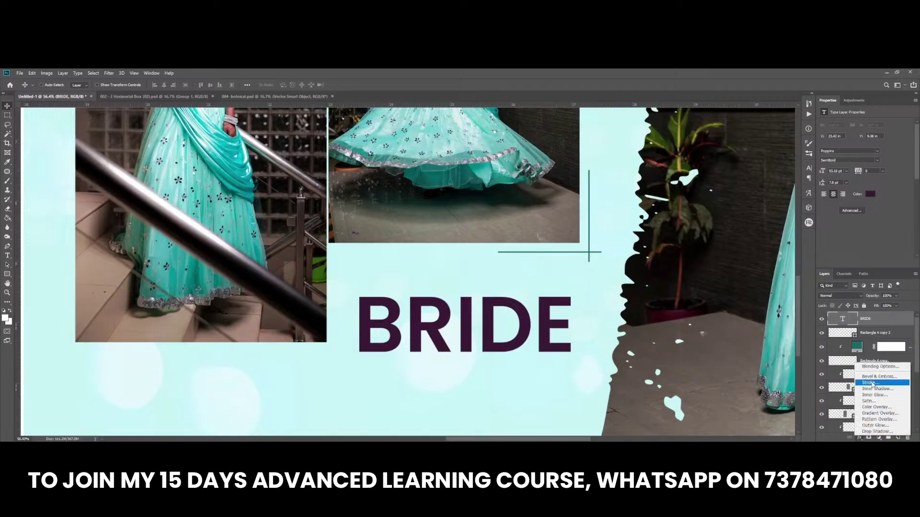
# Give BRIDE a thin grey #5a5a5a Stroke effect
pyautogui.click(872, 385)
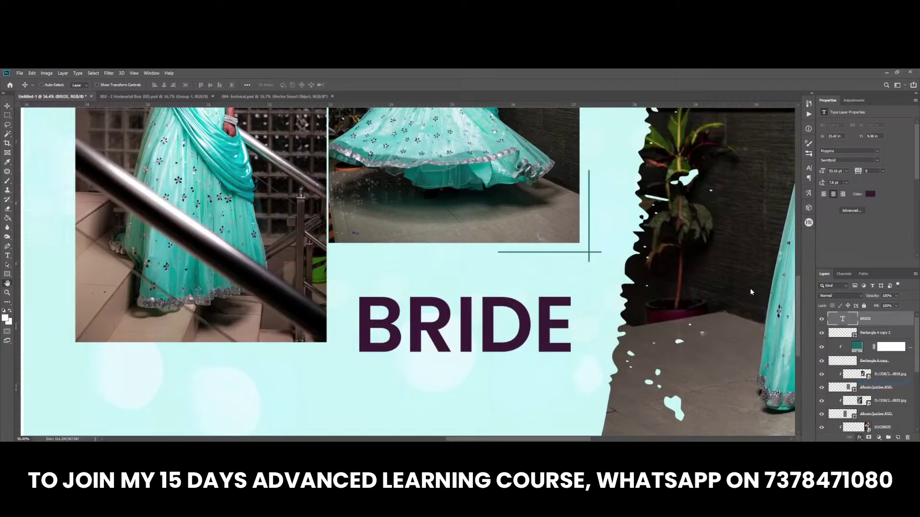
pyautogui.moveTo(581, 221); pyautogui.dragTo(717, 226)
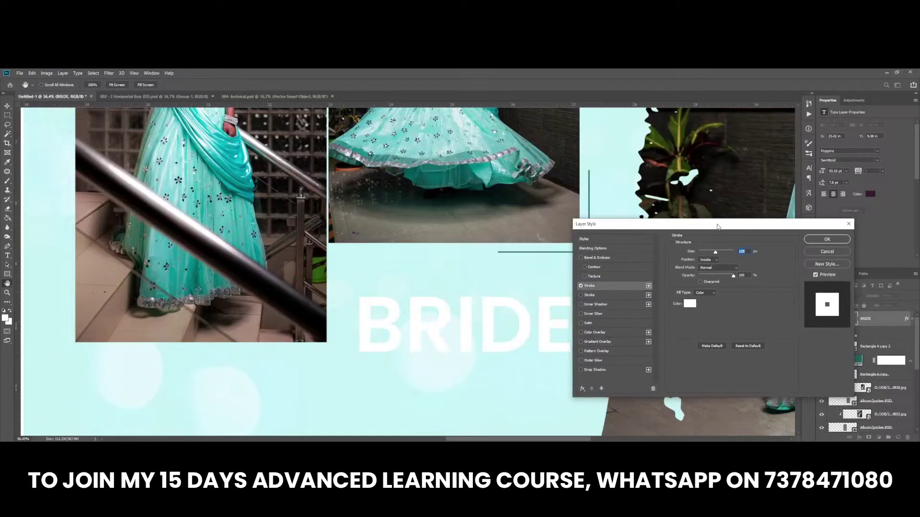
pyautogui.click(689, 304)
pyautogui.write('5a5a5a')
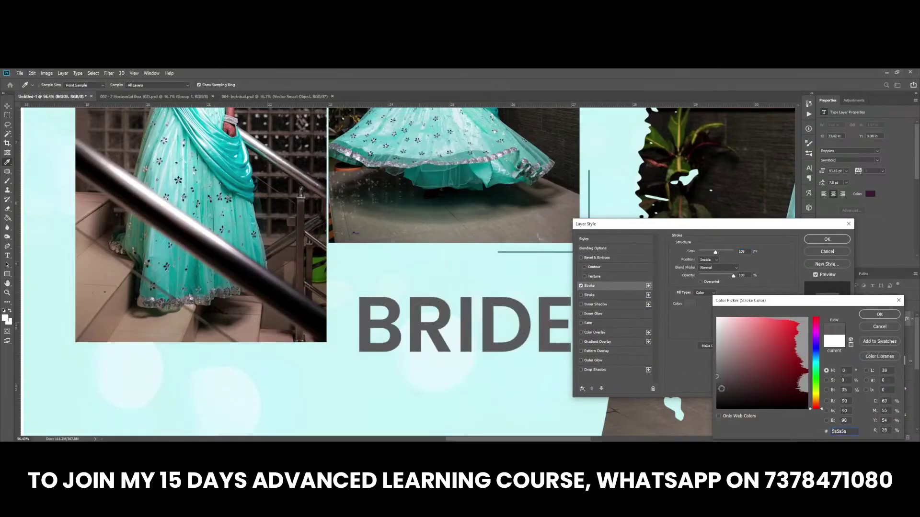
pyautogui.press('Return')
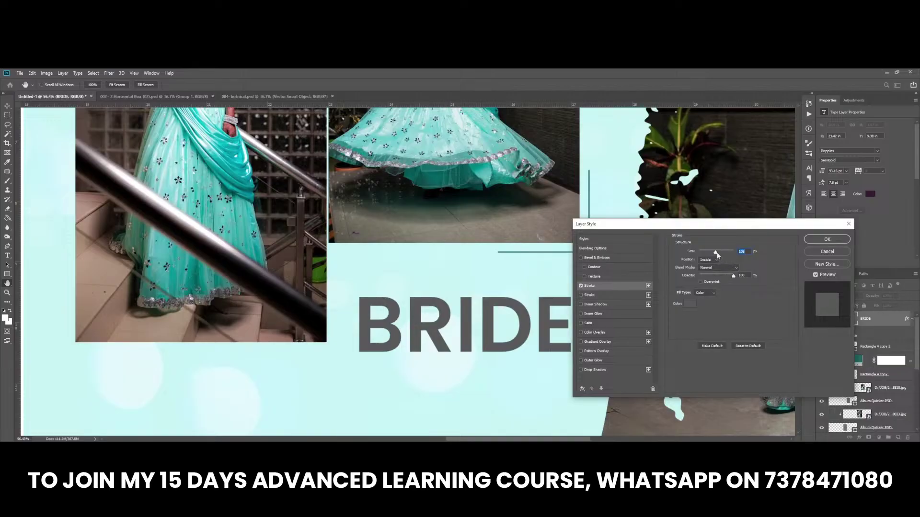
pyautogui.moveTo(710, 255); pyautogui.dragTo(703, 256)
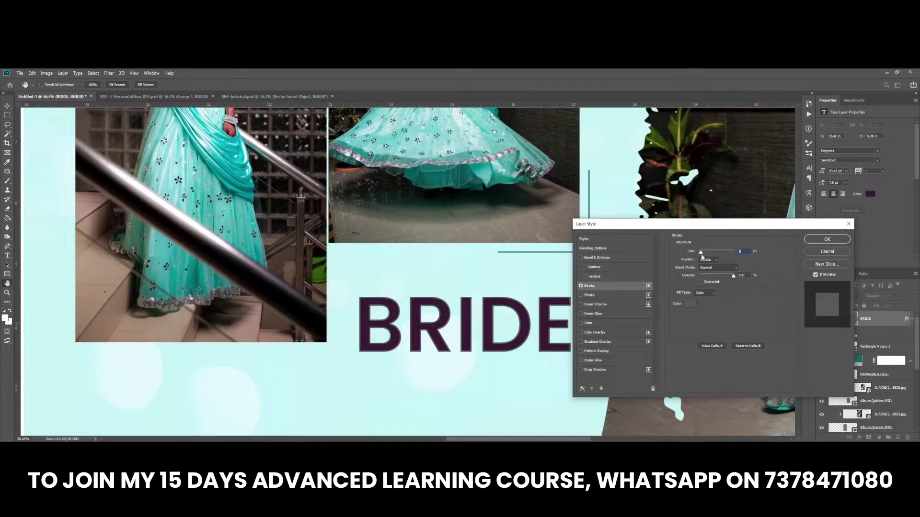
# Set BRIDE's Fill Opacity to 0 and the stroke size to 2 px
pyautogui.click(591, 240)
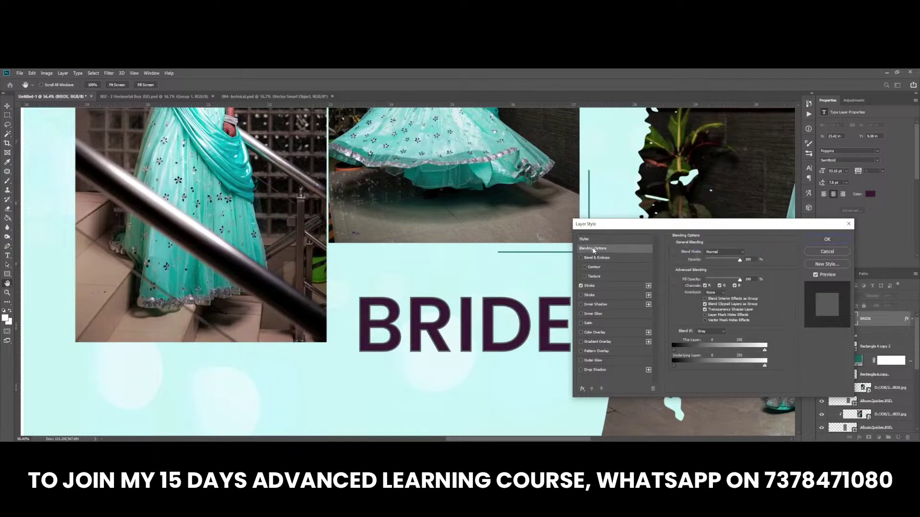
pyautogui.moveTo(738, 280); pyautogui.dragTo(697, 282)
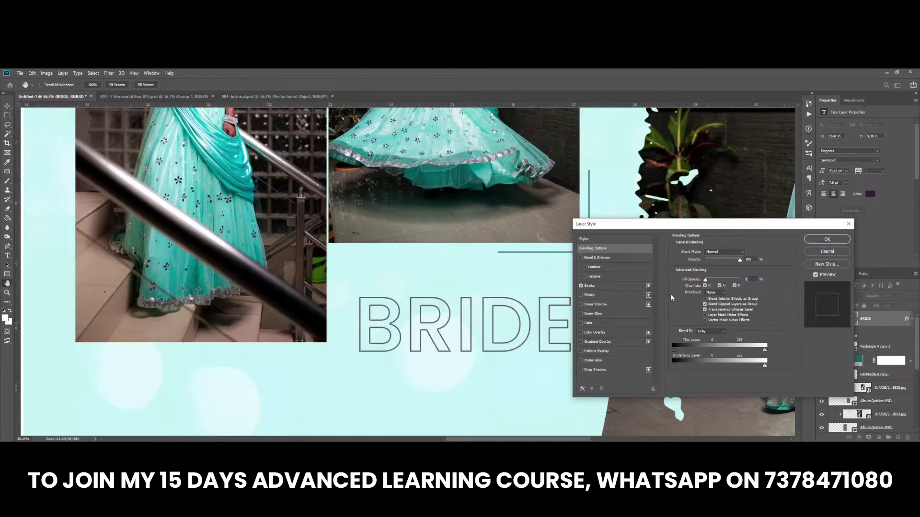
pyautogui.click(601, 287)
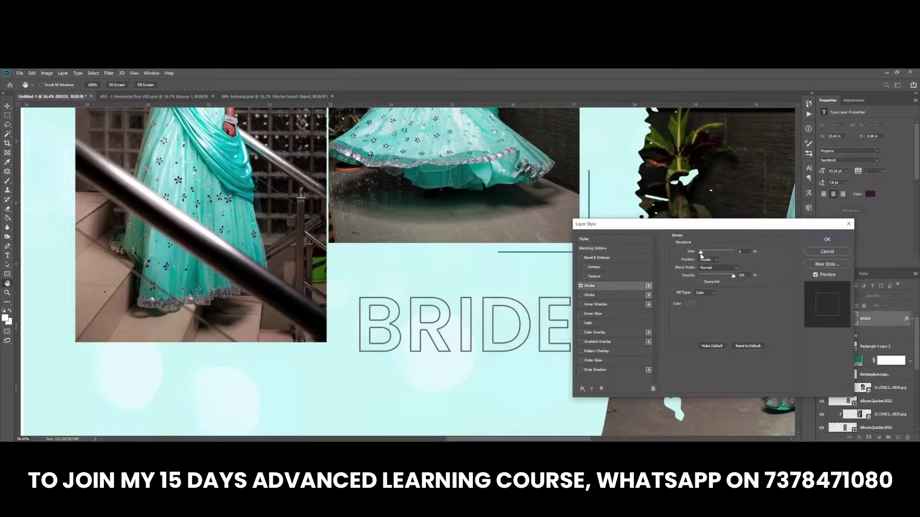
pyautogui.moveTo(701, 254); pyautogui.dragTo(700, 254)
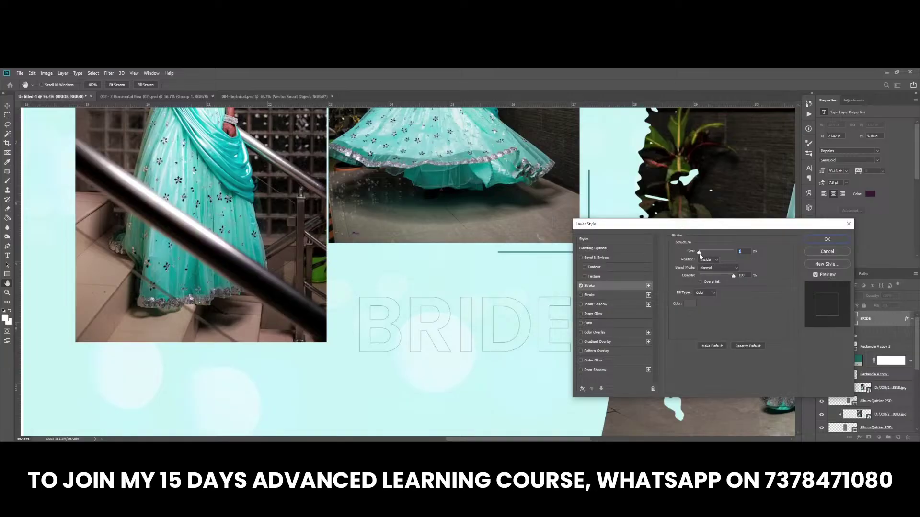
pyautogui.moveTo(700, 256); pyautogui.dragTo(699, 254)
# Change the stroke colour to a deep teal darkened from the panel's cyan
pyautogui.click(690, 303)
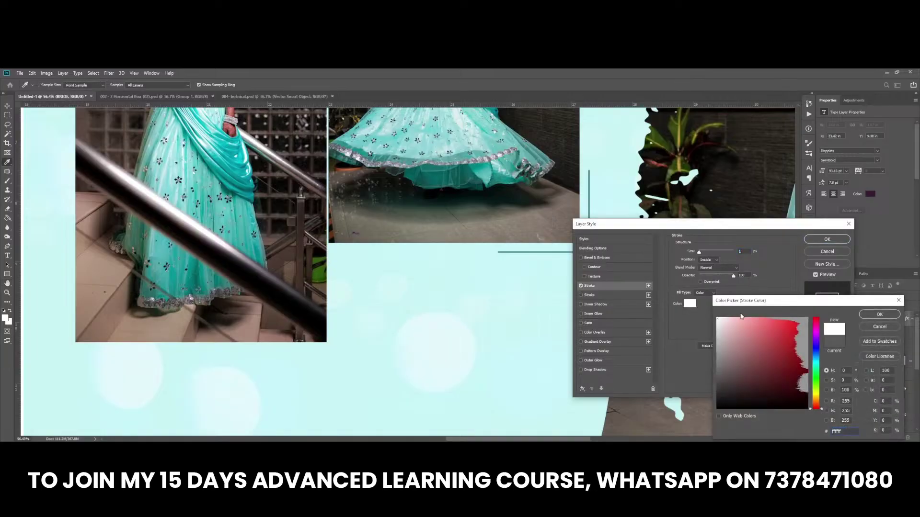
pyautogui.click(733, 361)
pyautogui.click(492, 262)
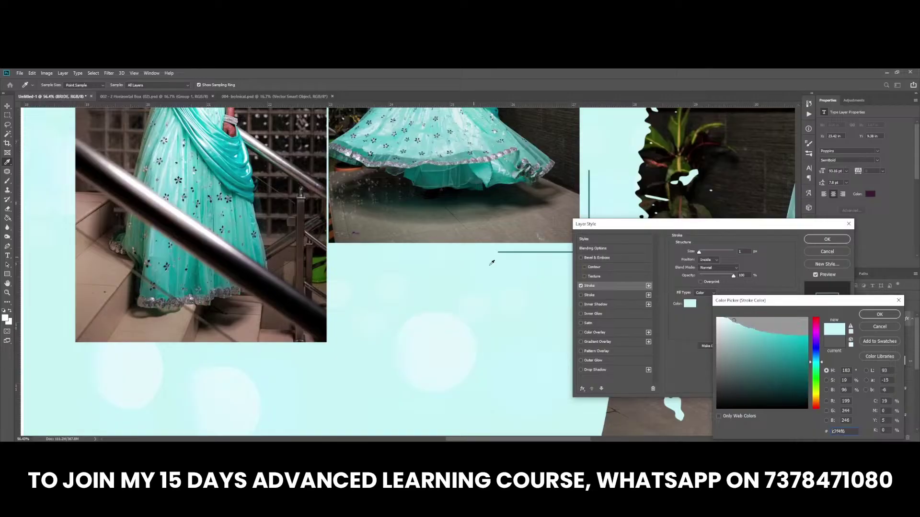
pyautogui.moveTo(766, 389); pyautogui.dragTo(769, 378)
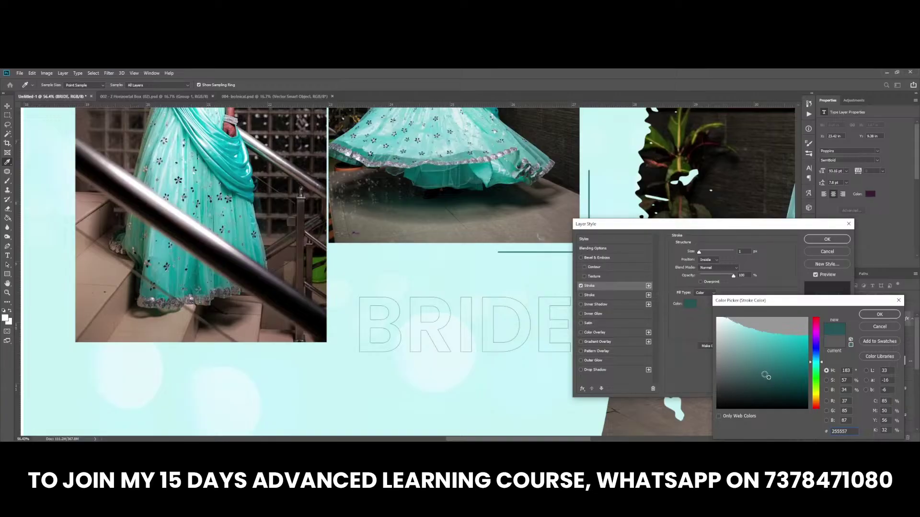
pyautogui.press('Return')
pyautogui.press('Return')
# Apply the outline style and Alt-drag a copy of BRIDE just below it
pyautogui.hotkey('ctrl', '0')
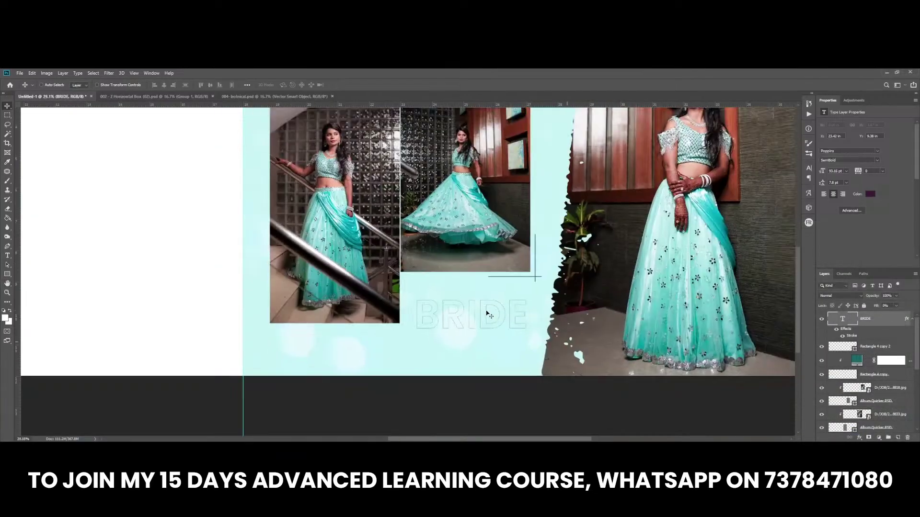
pyautogui.scroll(4, 609, 387)
pyautogui.scroll(2, 538, 374)
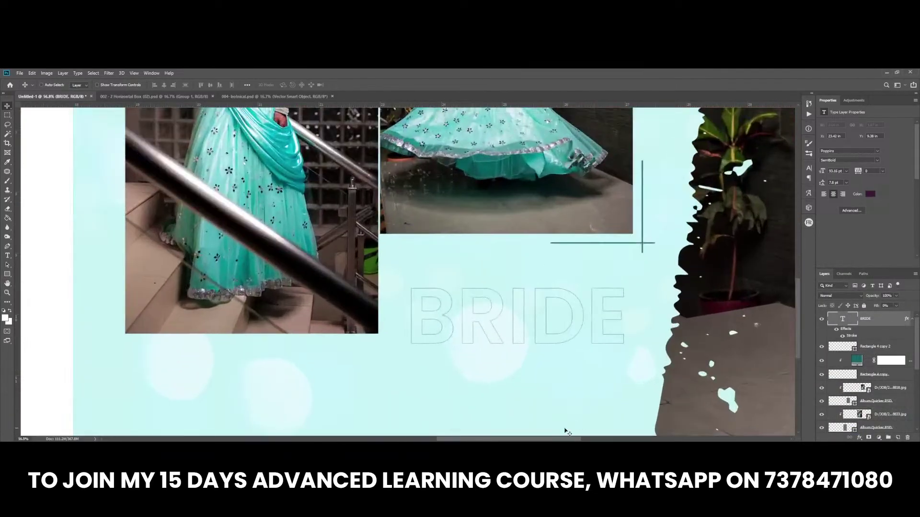
pyautogui.hscroll(3, 437, 354)
pyautogui.scroll(2, 428, 339)
pyautogui.moveTo(436, 329); pyautogui.dragTo(441, 414)
# Retype the copied title as the bride's first name and commit it
pyautogui.doubleClick(401, 397)
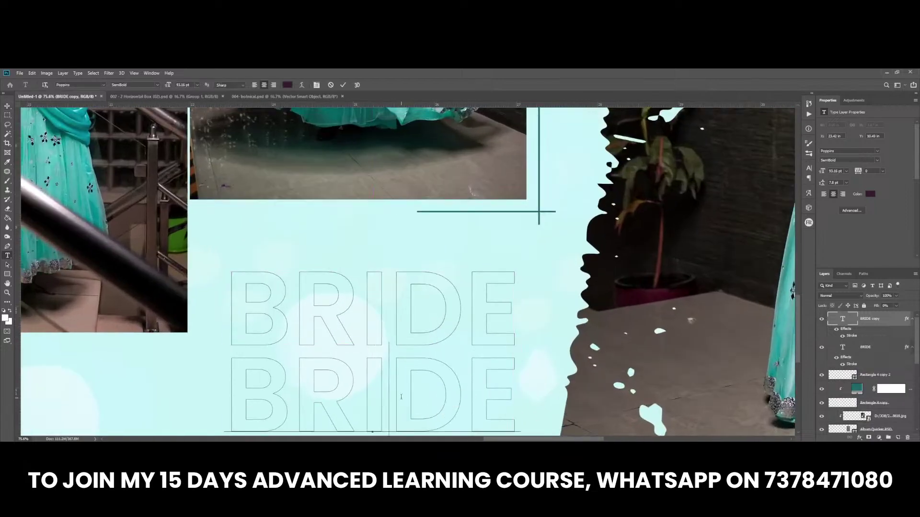
pyautogui.write('p')
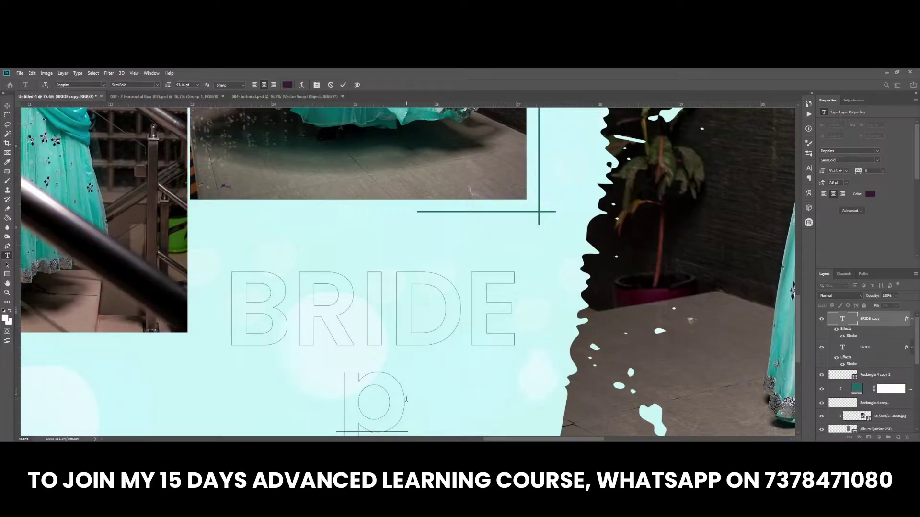
pyautogui.write('riya')
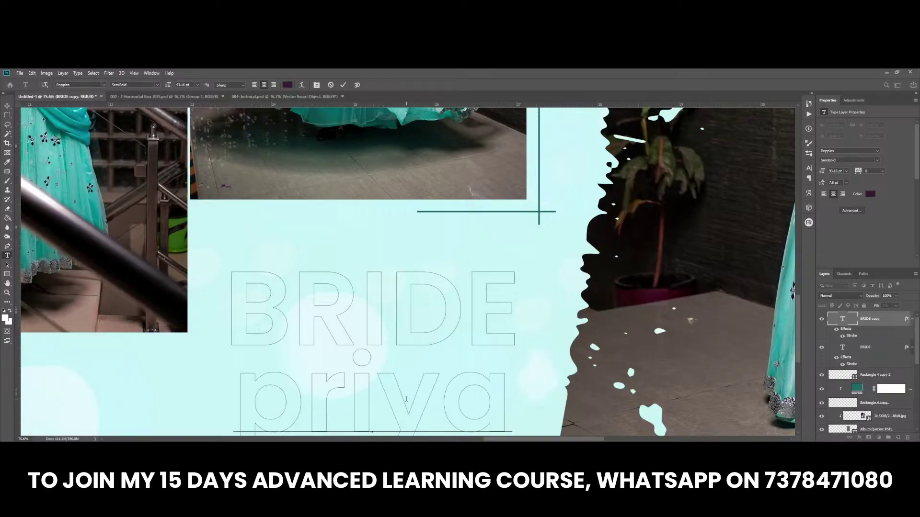
pyautogui.hotkey('ctrl', 'Return')
pyautogui.scroll(-3, 370, 278)
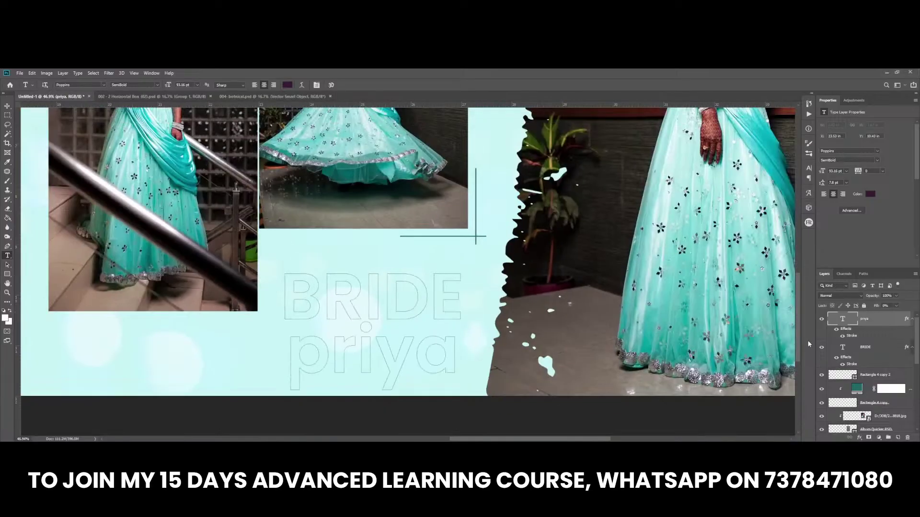
pyautogui.hotkey('ctrl', 'f')
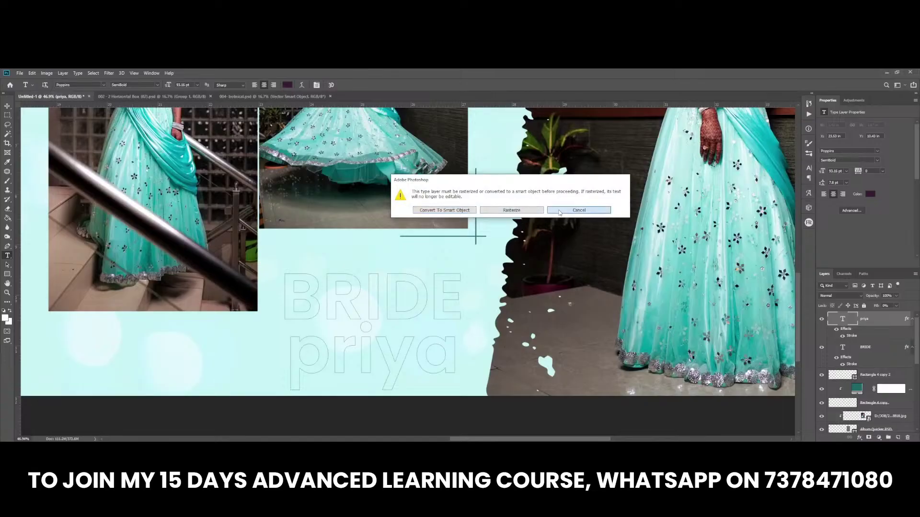
# Delete the duplicated name text layer and add an empty Layer 1 above BRIDE
pyautogui.click(554, 214)
pyautogui.rightClick(876, 326)
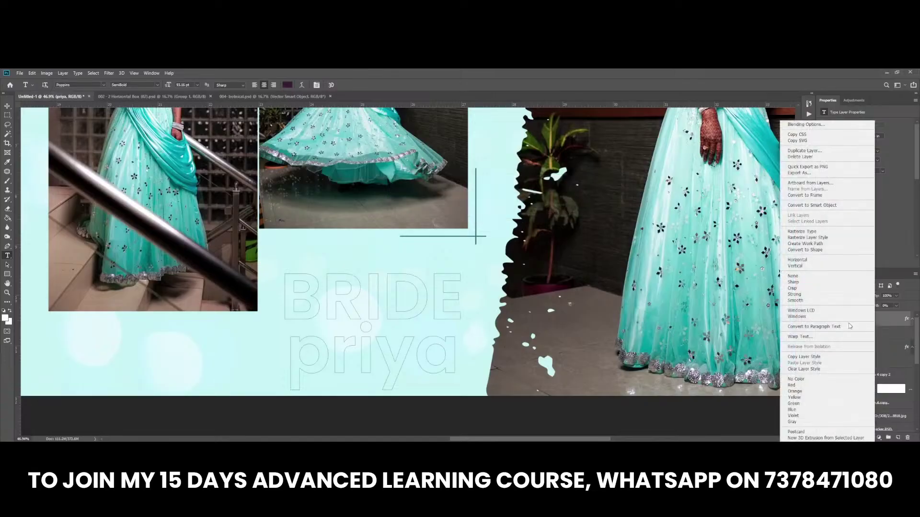
pyautogui.click(891, 330)
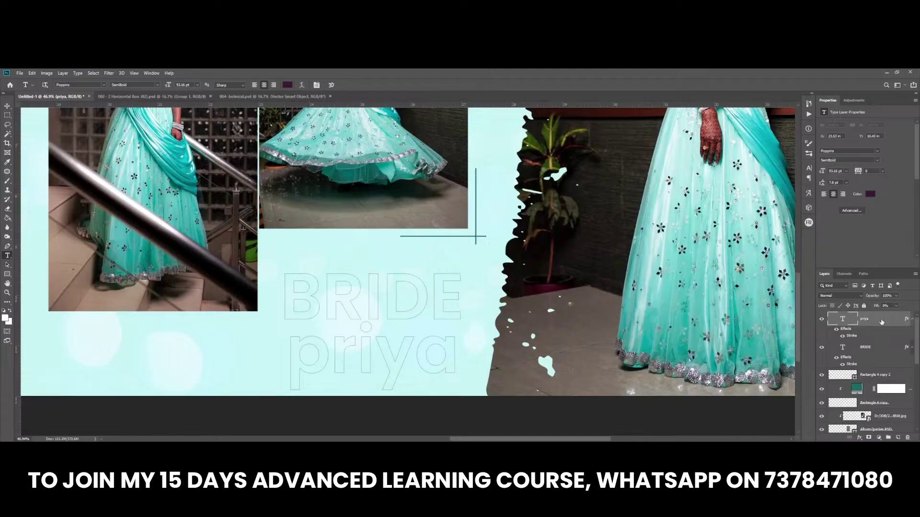
pyautogui.moveTo(890, 320); pyautogui.dragTo(907, 438)
pyautogui.click(897, 438)
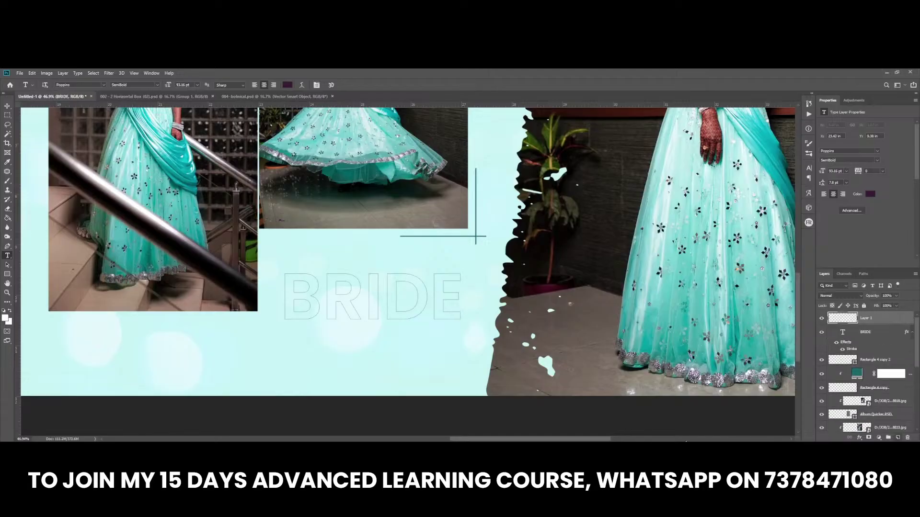
pyautogui.click(876, 332)
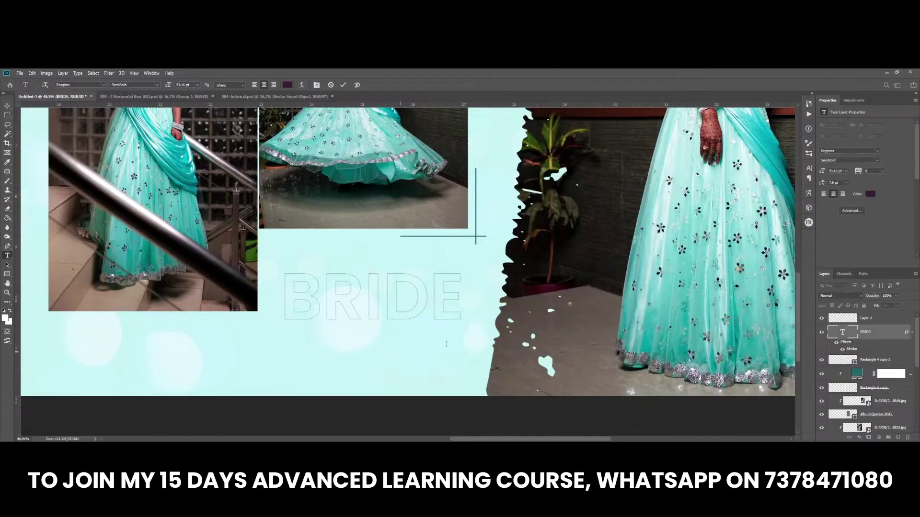
pyautogui.click(857, 318)
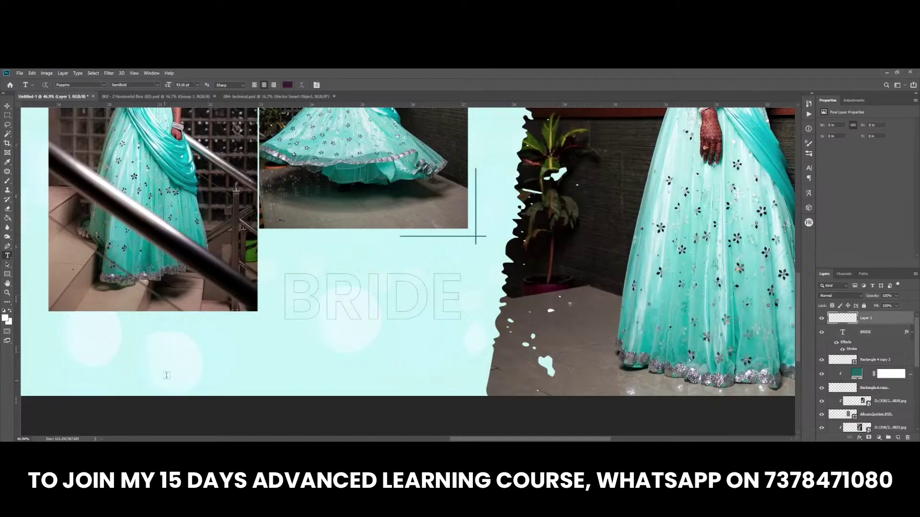
# Type the bride's name, centre it under BRIDE, and set it in the hello honey font
pyautogui.click(218, 366)
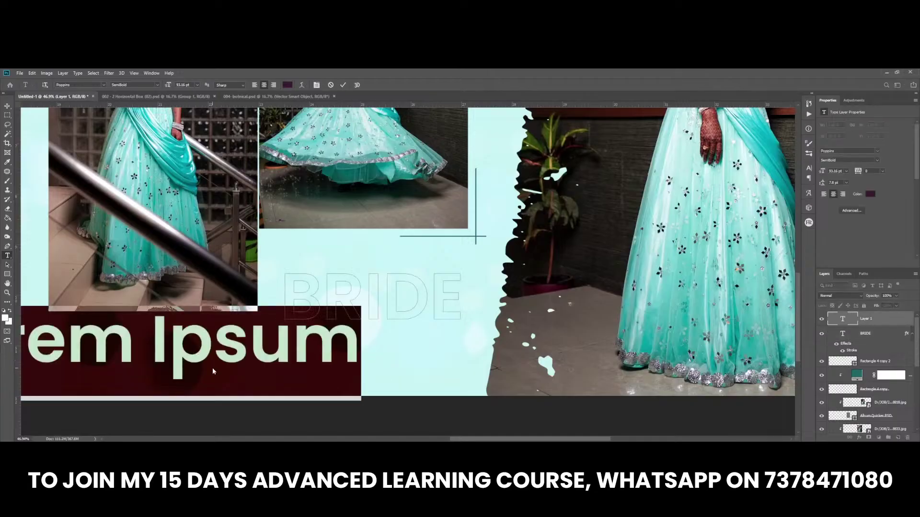
pyautogui.write('priya')
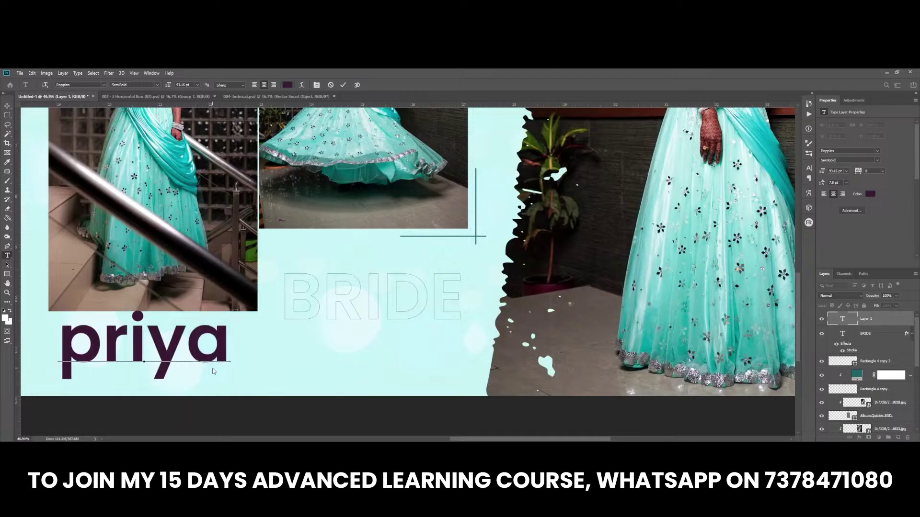
pyautogui.hotkey('ctrl', 'Return')
pyautogui.press('v')
pyautogui.moveTo(271, 362); pyautogui.dragTo(501, 368)
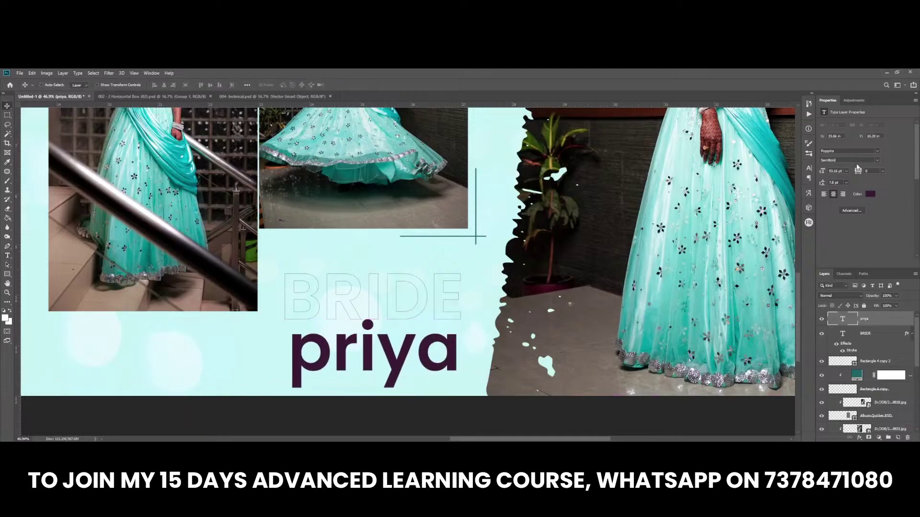
pyautogui.write('hon')
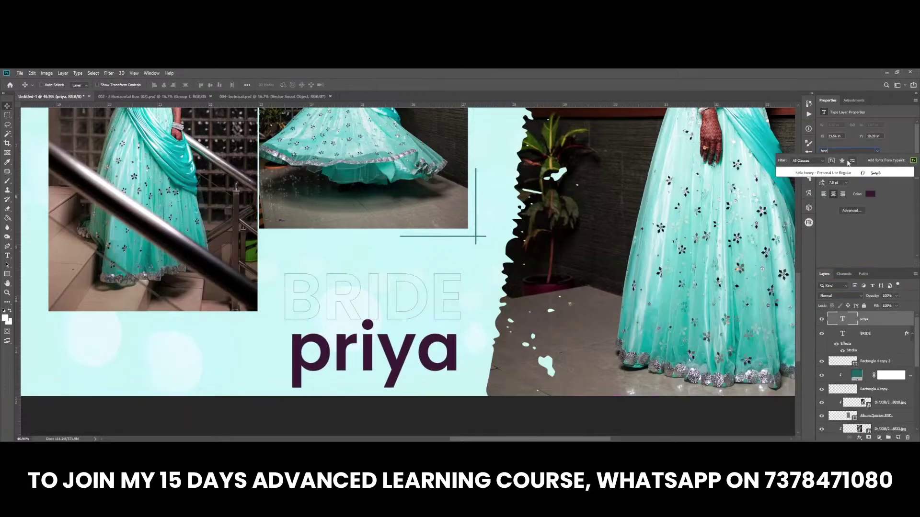
pyautogui.click(838, 175)
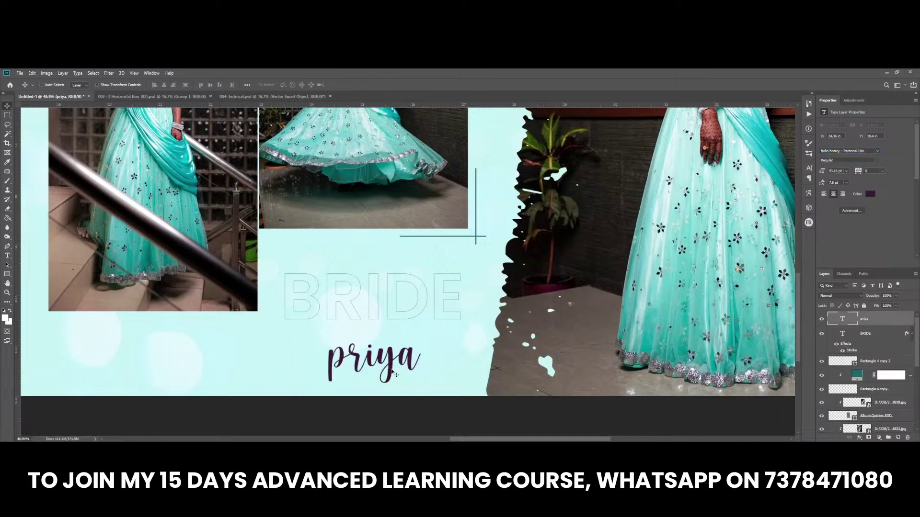
pyautogui.scroll(2, 408, 363)
# Try swash alternates on the name's first and last letters, then undo an accidental change
pyautogui.press('t')
pyautogui.moveTo(398, 362); pyautogui.dragTo(424, 362)
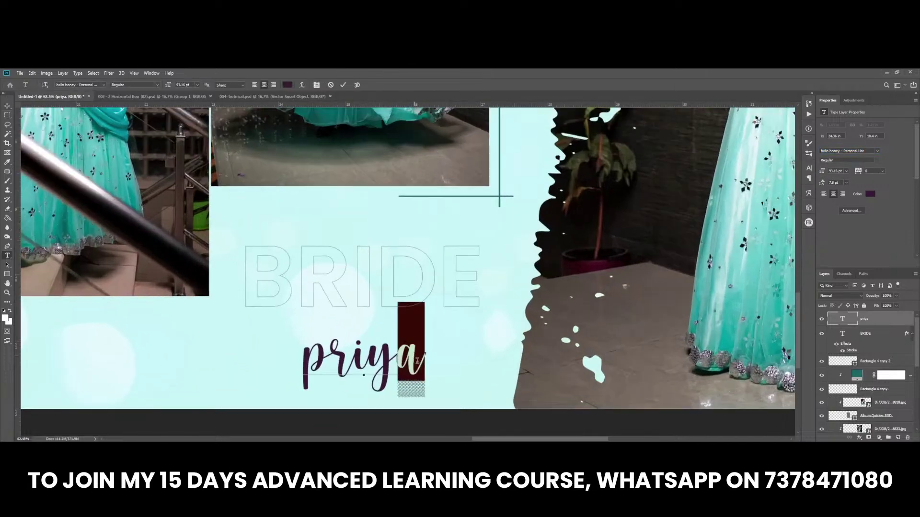
pyautogui.click(452, 414)
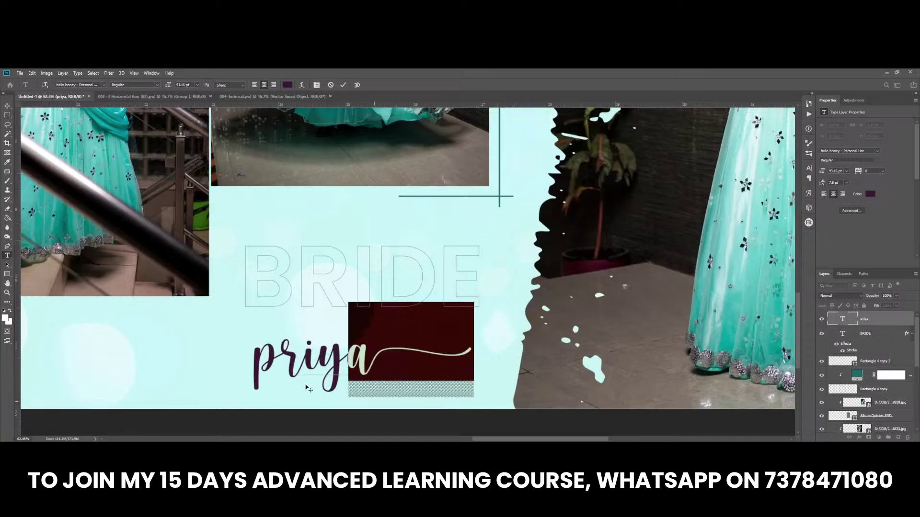
pyautogui.moveTo(268, 368); pyautogui.dragTo(254, 368)
pyautogui.click(296, 413)
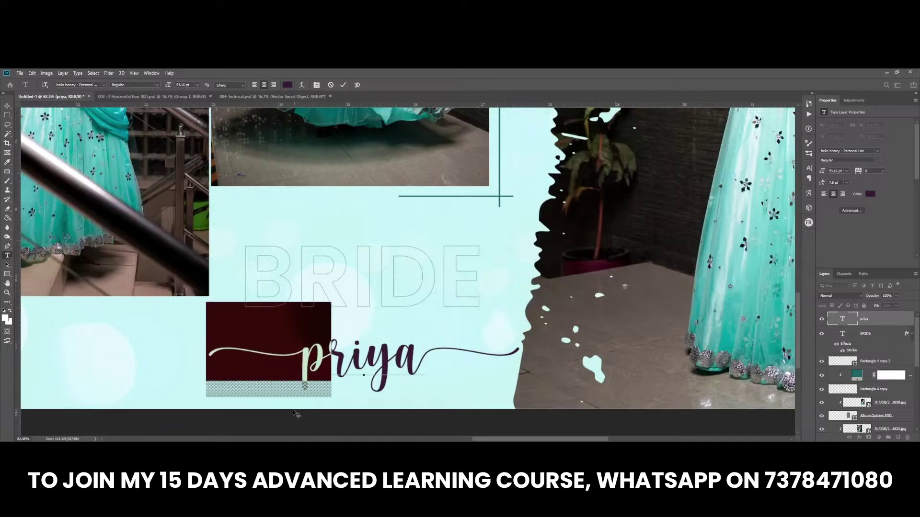
pyautogui.click(77, 85)
pyautogui.write('v')
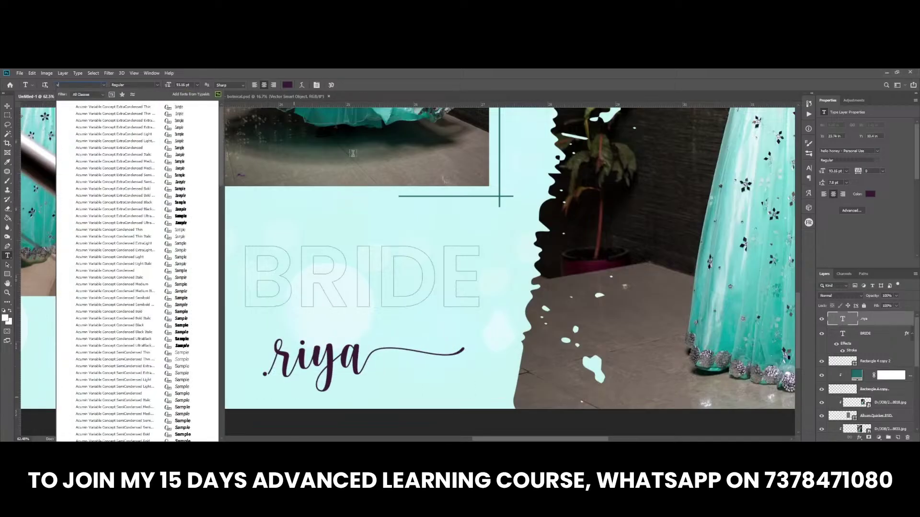
pyautogui.hotkey('ctrl', 'Return')
pyautogui.press('v')
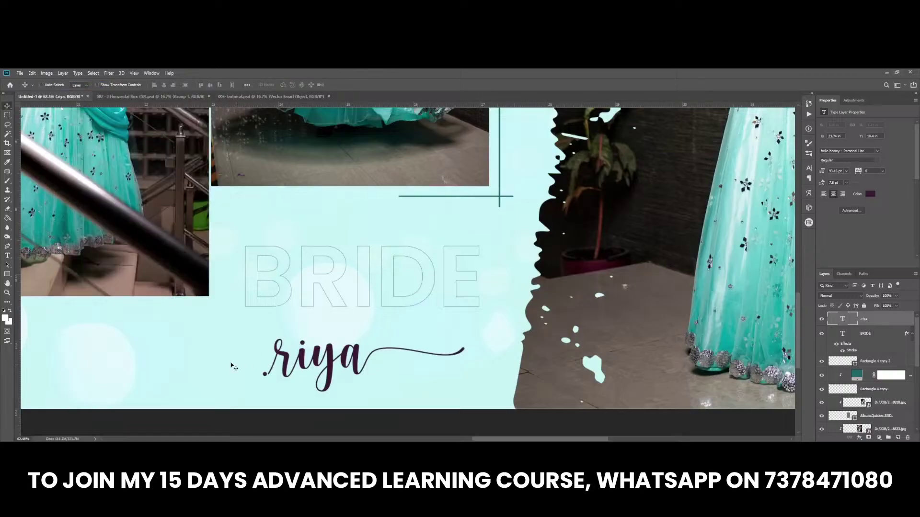
pyautogui.hotkey('ctrl', 'z')
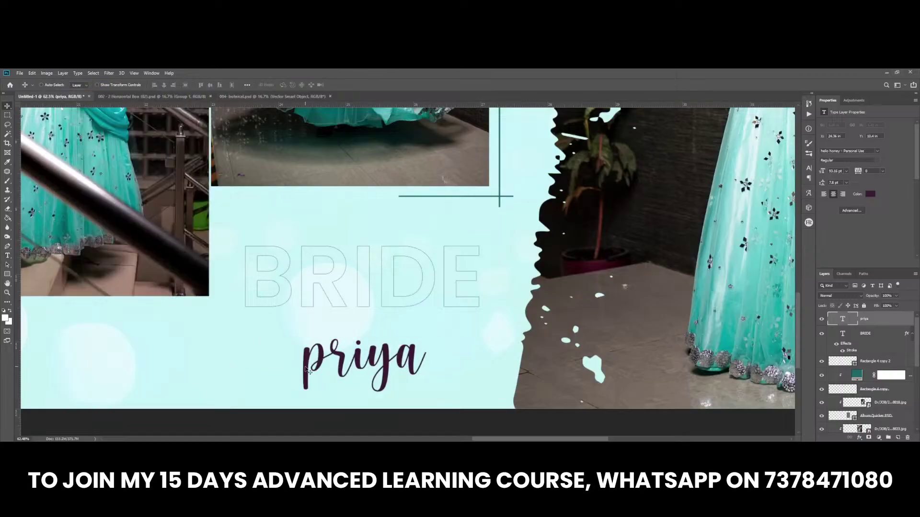
# Apply swash alternates to the final a and opening p, then move the name closer to BRIDE
pyautogui.press('t')
pyautogui.moveTo(395, 346); pyautogui.dragTo(422, 359)
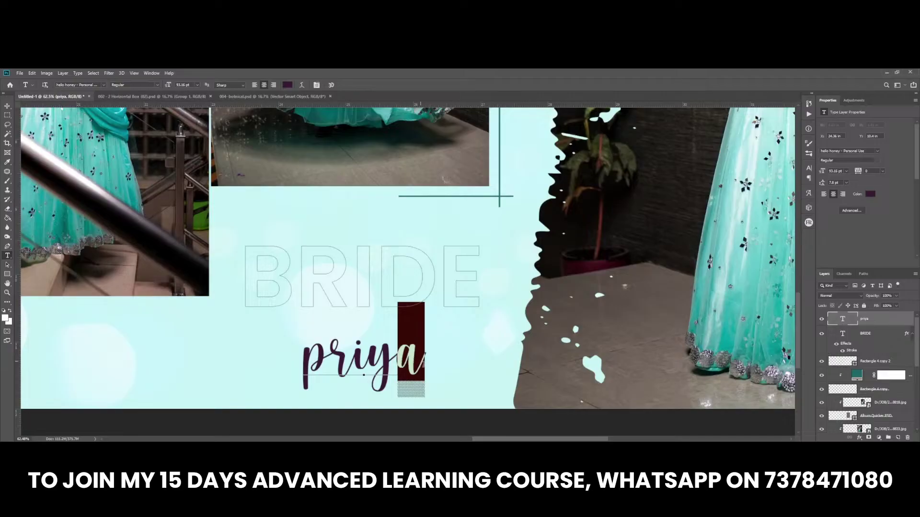
pyautogui.click(448, 413)
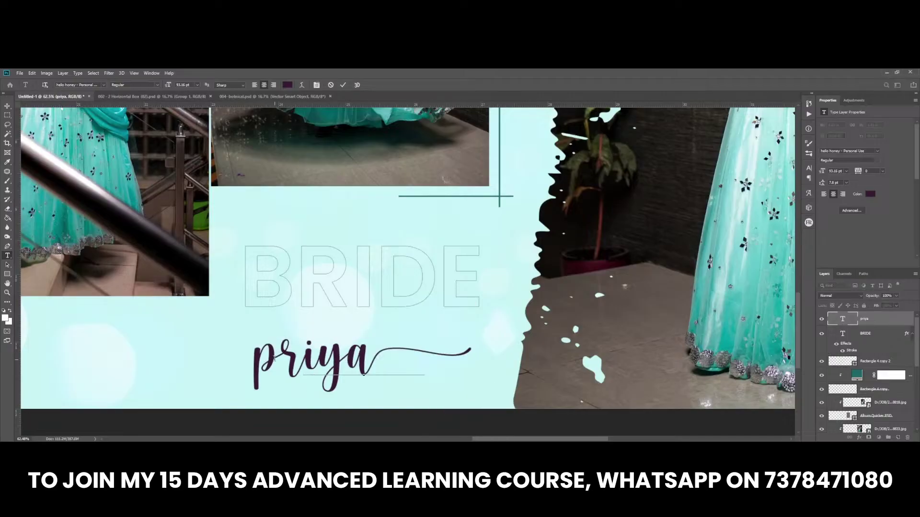
pyautogui.moveTo(254, 362); pyautogui.dragTo(283, 362)
pyautogui.click(296, 419)
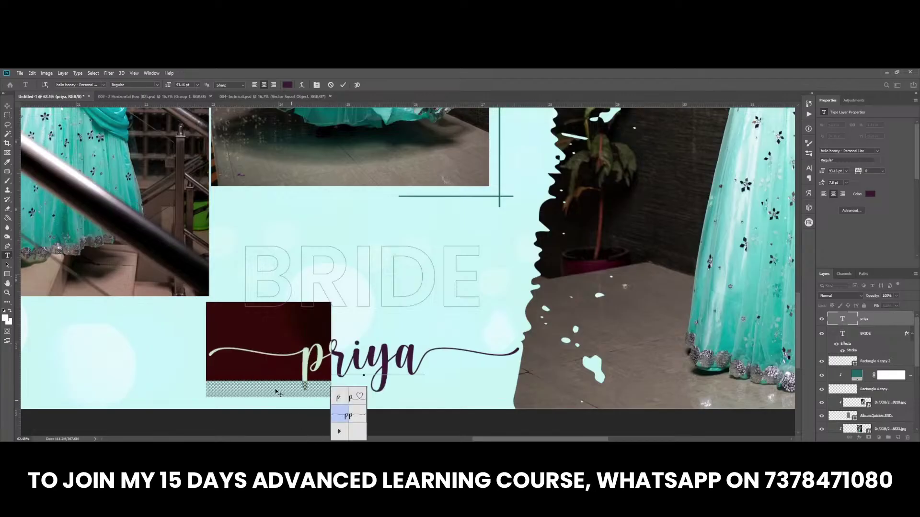
pyautogui.click(344, 85)
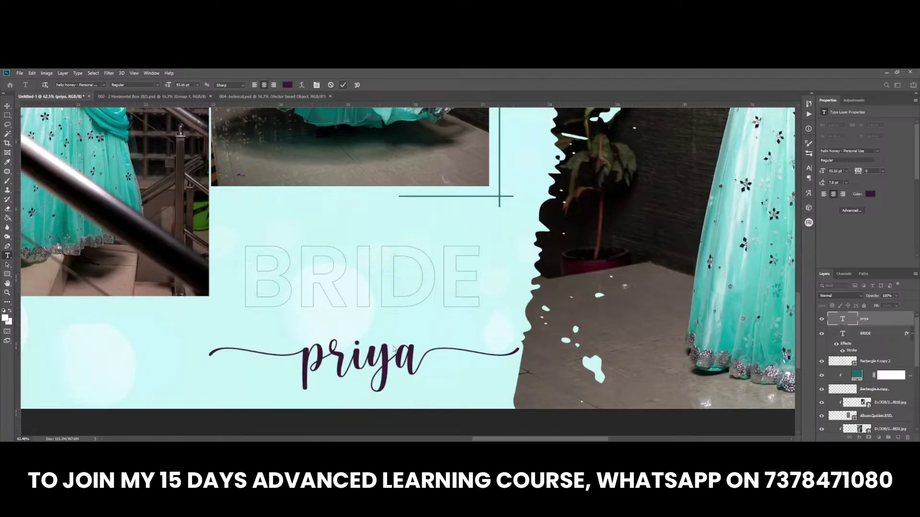
pyautogui.scroll(-1, 392, 350)
pyautogui.press('v')
pyautogui.moveTo(396, 386); pyautogui.dragTo(396, 367)
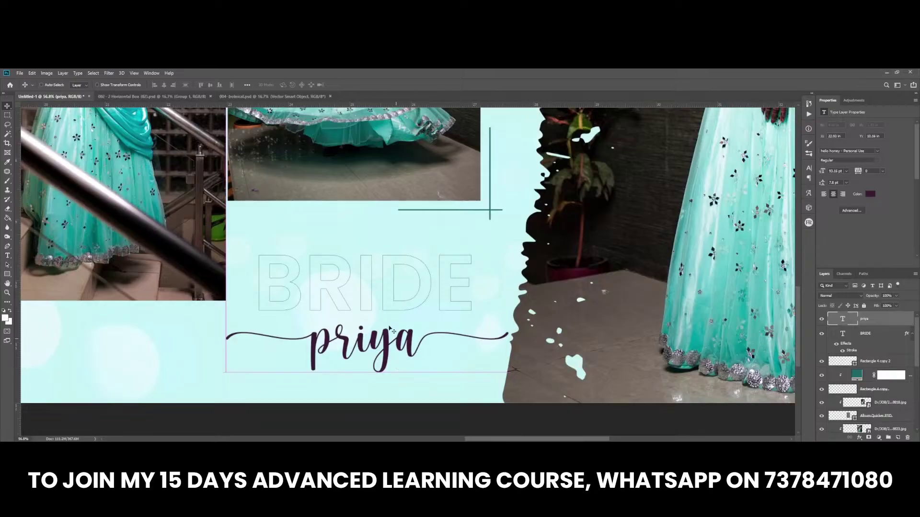
# Scale the script name down to about 66% and align it under BRIDE
pyautogui.hotkey('ctrl', 't')
pyautogui.moveTo(509, 292); pyautogui.dragTo(491, 295)
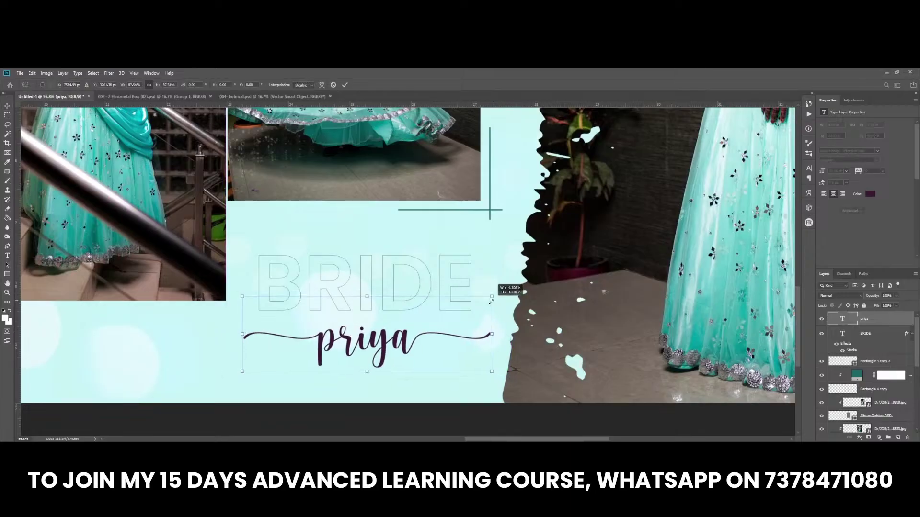
pyautogui.moveTo(413, 319)
pyautogui.mouseDown()
pyautogui.moveTo(415, 283)
pyautogui.moveTo(414, 360)
pyautogui.mouseUp()
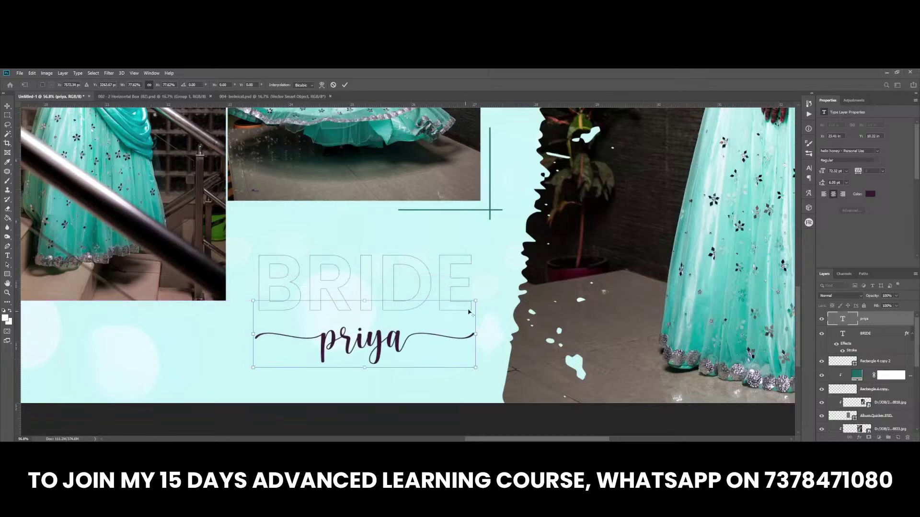
pyautogui.moveTo(475, 301)
pyautogui.mouseDown()
pyautogui.moveTo(461, 306)
pyautogui.moveTo(468, 301)
pyautogui.mouseUp()
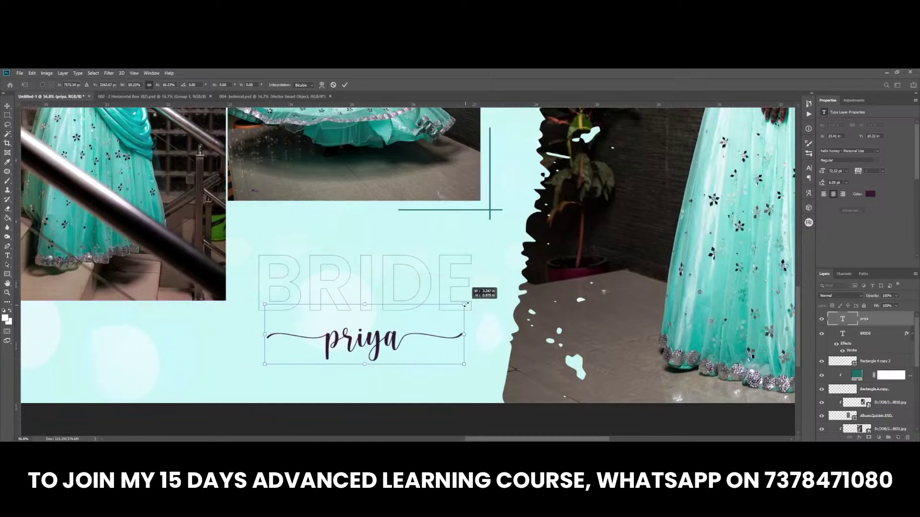
pyautogui.press('Return')
pyautogui.moveTo(343, 352); pyautogui.dragTo(343, 357)
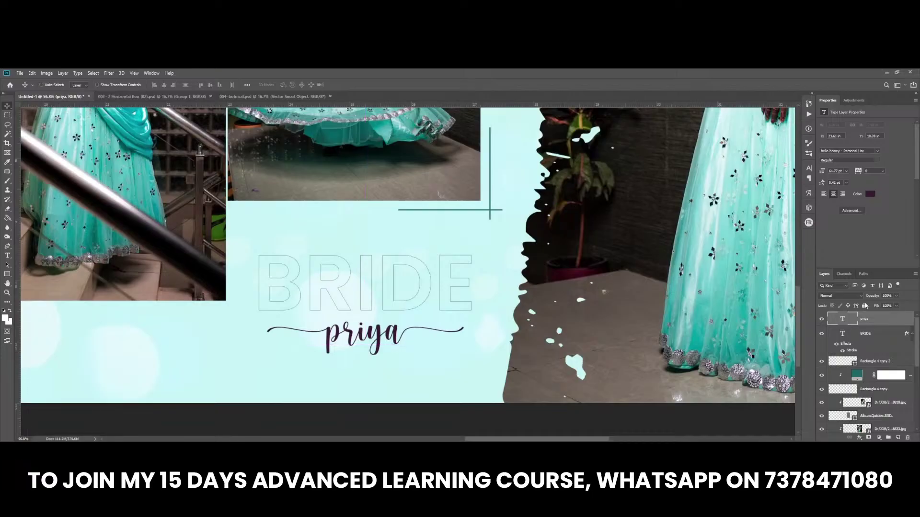
# Recolour the script name dark teal
pyautogui.click(870, 194)
pyautogui.click(364, 374)
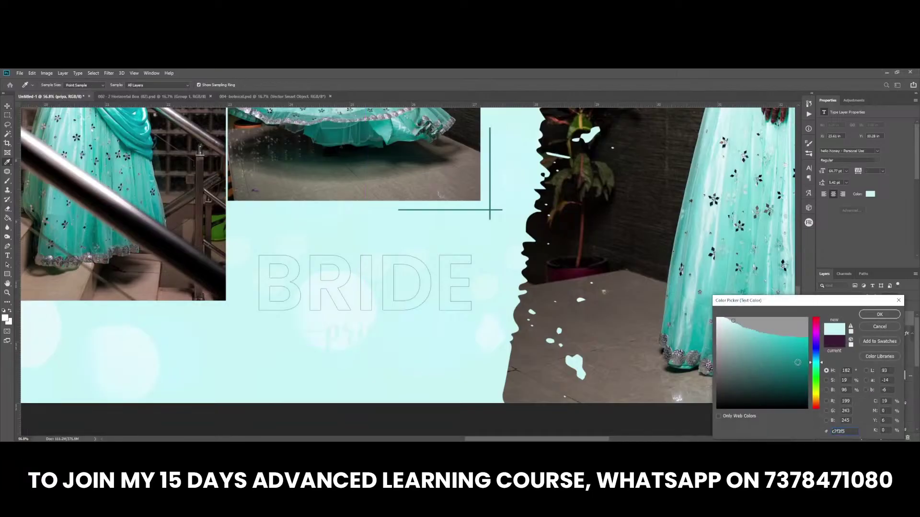
pyautogui.click(762, 364)
pyautogui.click(763, 371)
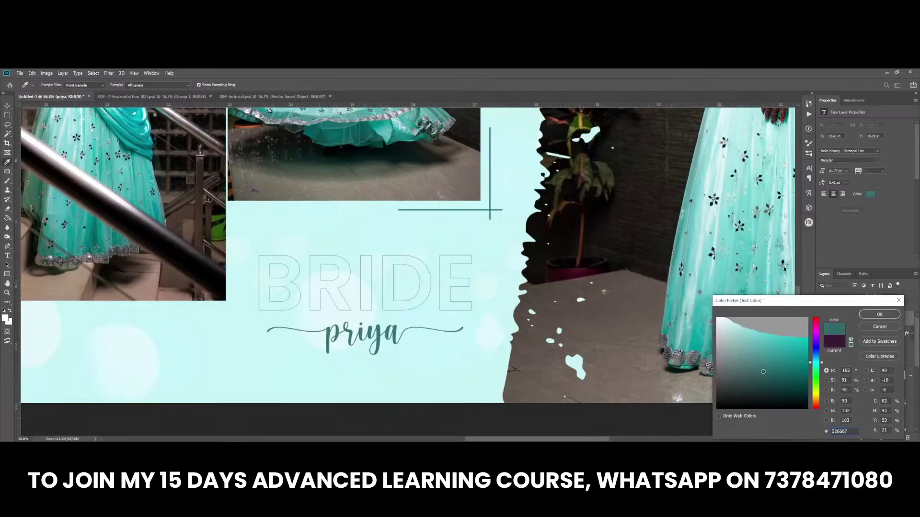
pyautogui.click(879, 315)
pyautogui.scroll(-5, 392, 339)
# Select layer 2 from the canvas layer list and shift it slightly right and down
pyautogui.scroll(2, 392, 339)
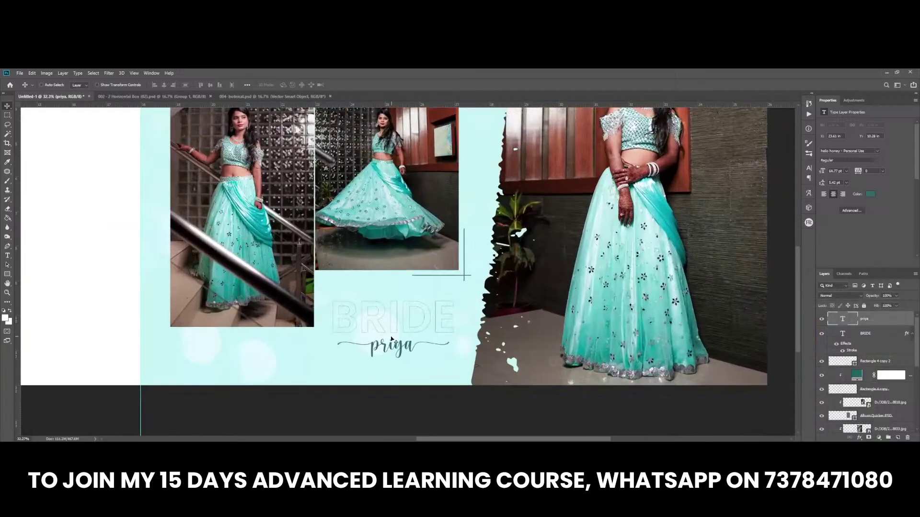
pyautogui.rightClick(397, 334)
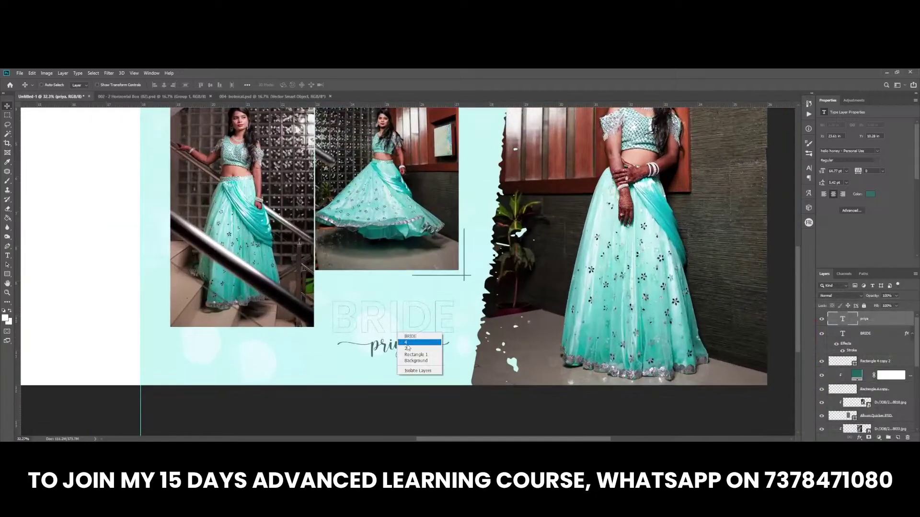
pyautogui.click(406, 344)
pyautogui.rightClick(391, 341)
pyautogui.click(409, 362)
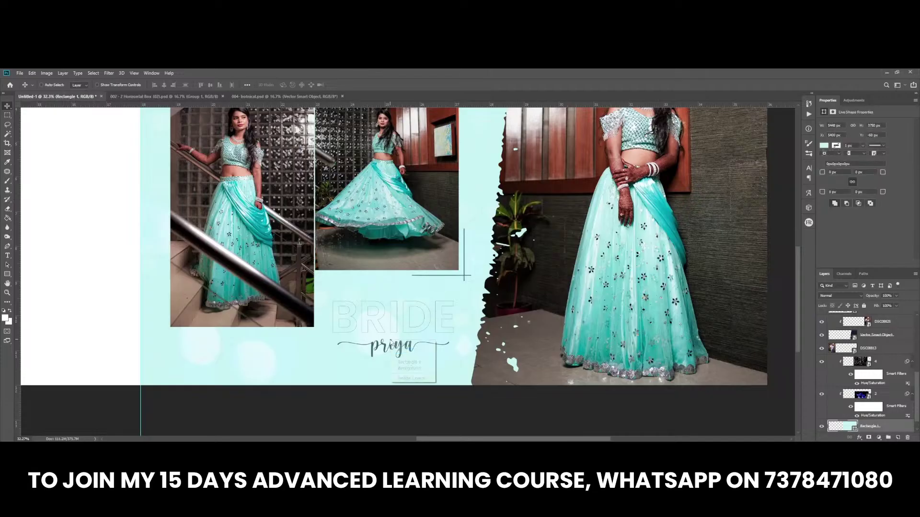
pyautogui.rightClick(392, 341)
pyautogui.click(407, 355)
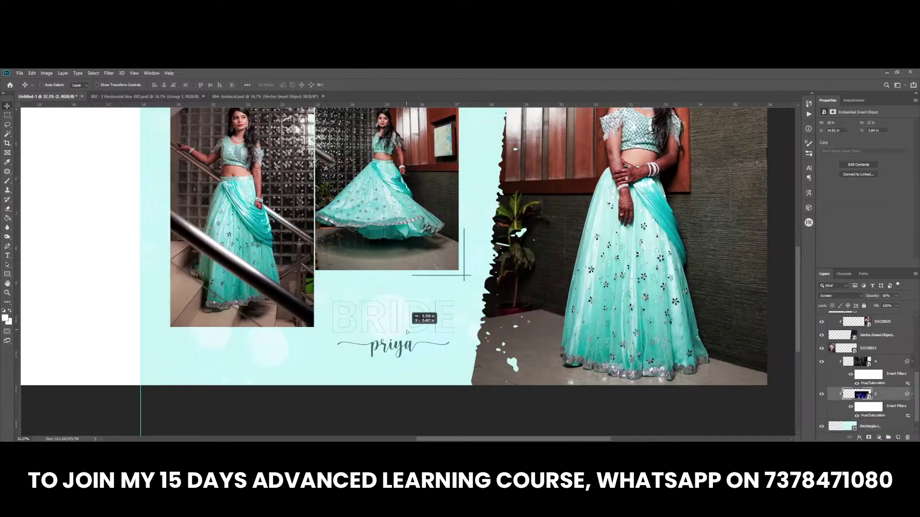
pyautogui.moveTo(407, 331); pyautogui.dragTo(410, 333)
pyautogui.moveTo(409, 333); pyautogui.dragTo(413, 355)
# Select the bride's name text layer and review the finished title
pyautogui.scroll(2, 399, 353)
pyautogui.rightClick(400, 349)
pyautogui.click(416, 350)
pyautogui.scroll(-3, 412, 354)
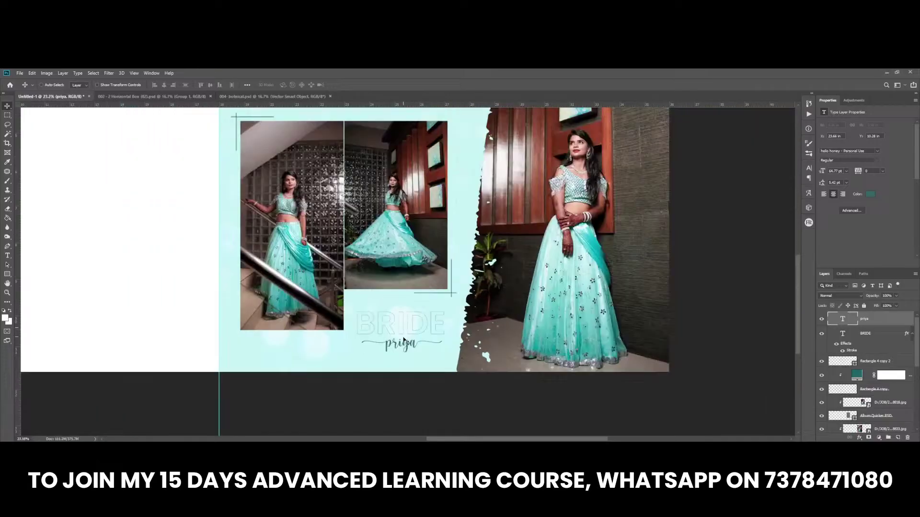
pyautogui.scroll(-2, 403, 341)
pyautogui.scroll(1, 417, 287)
pyautogui.scroll(-1, 431, 235)
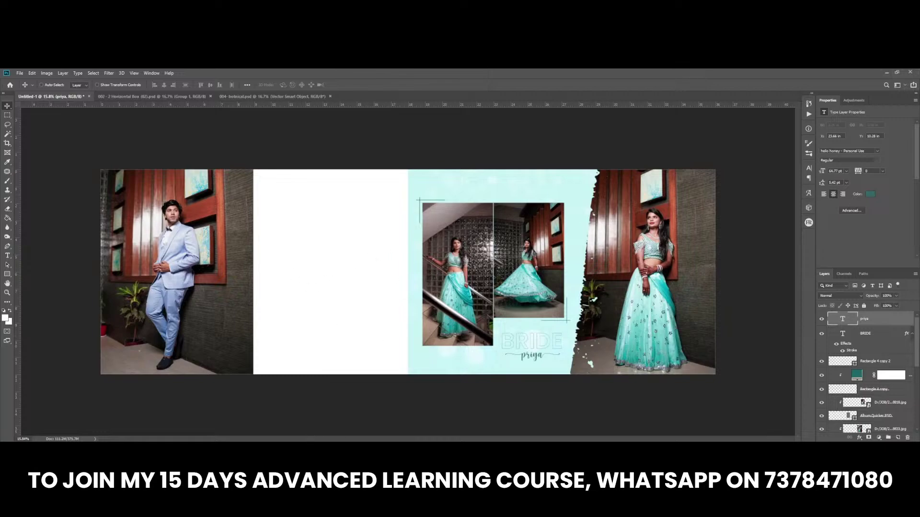
# Place DSC08806 from the album plugin into the second frame and shrink it, leaving white margins
pyautogui.click(309, 437)
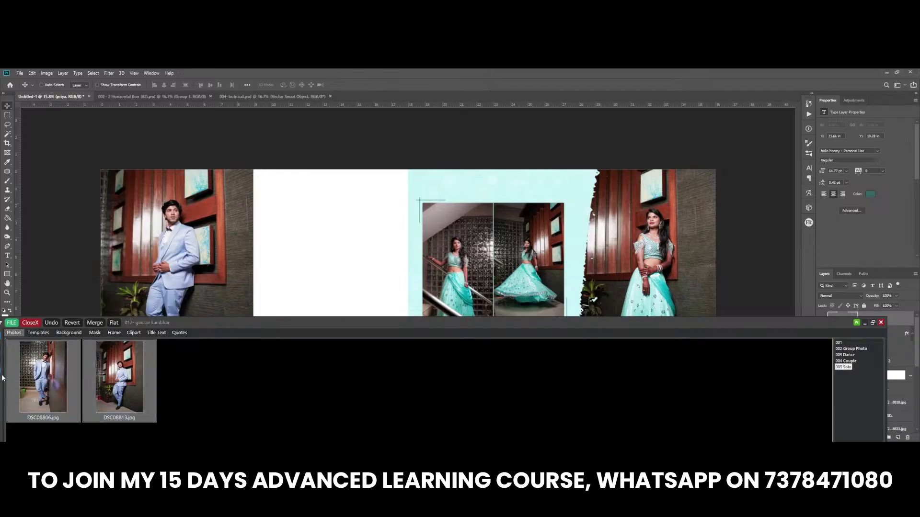
pyautogui.moveTo(53, 379); pyautogui.dragTo(803, 335)
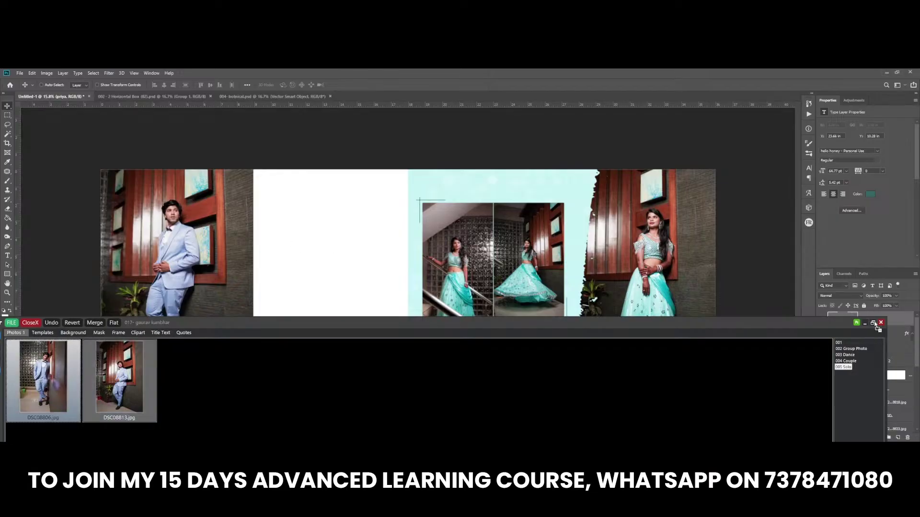
pyautogui.moveTo(877, 326)
pyautogui.mouseDown()
pyautogui.moveTo(291, 320)
pyautogui.moveTo(352, 322)
pyautogui.mouseUp()
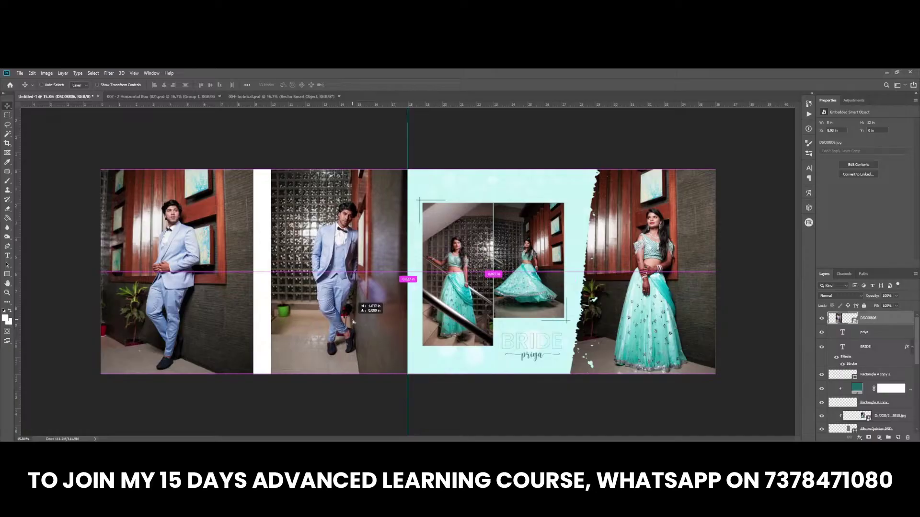
pyautogui.hotkey('ctrl', 't')
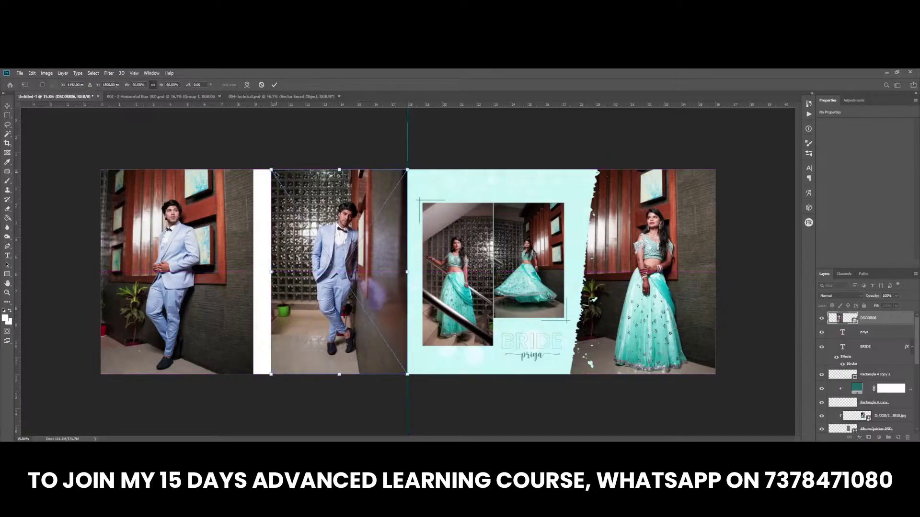
pyautogui.moveTo(272, 170); pyautogui.dragTo(304, 191)
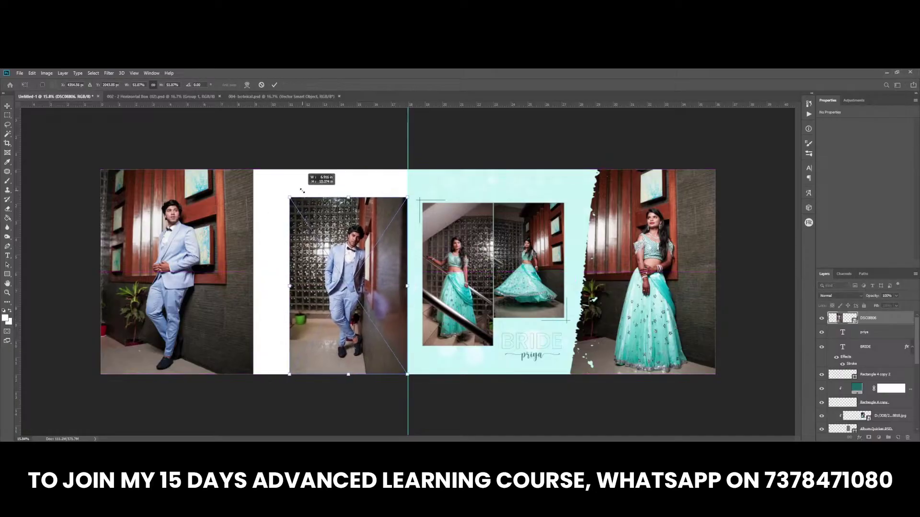
pyautogui.moveTo(304, 190); pyautogui.dragTo(302, 186)
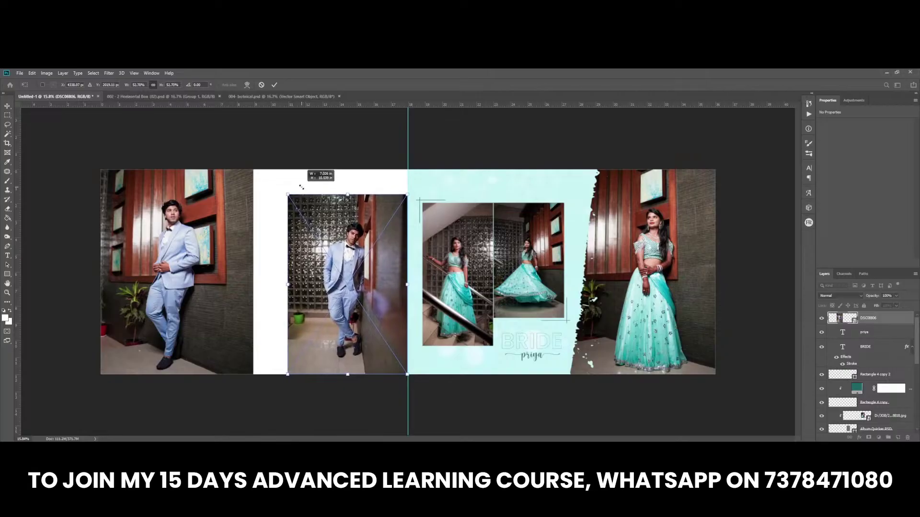
pyautogui.press('Return')
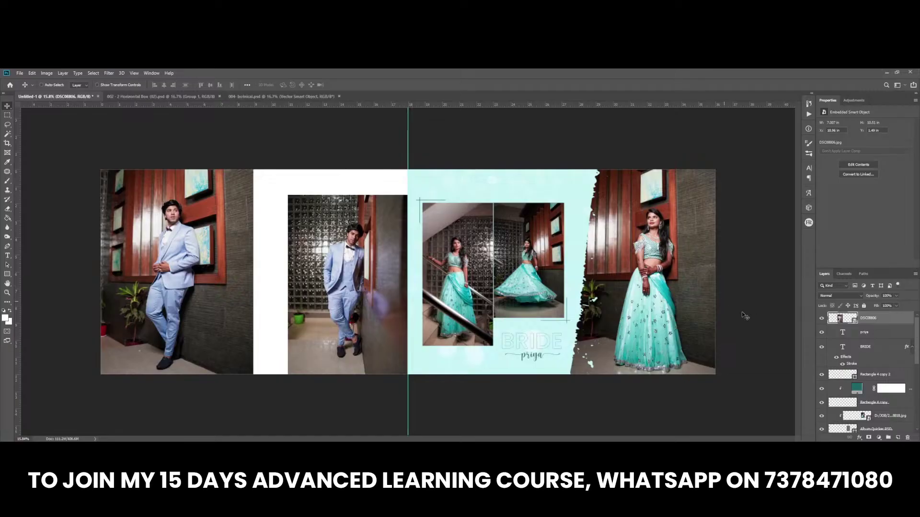
# Draw a small square on a new layer, overlapping the groom photo's left edge
pyautogui.click(897, 438)
pyautogui.scroll(2, 348, 287)
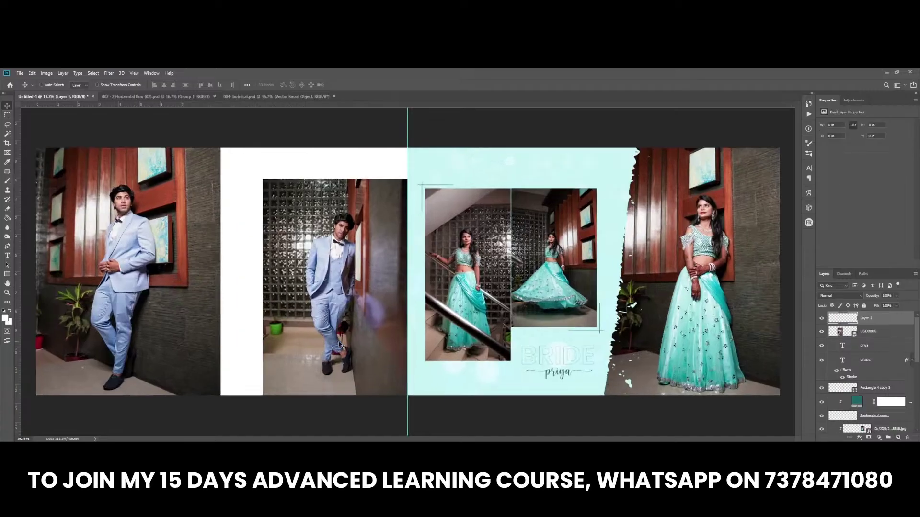
pyautogui.press('y')
pyautogui.scroll(1, 348, 287)
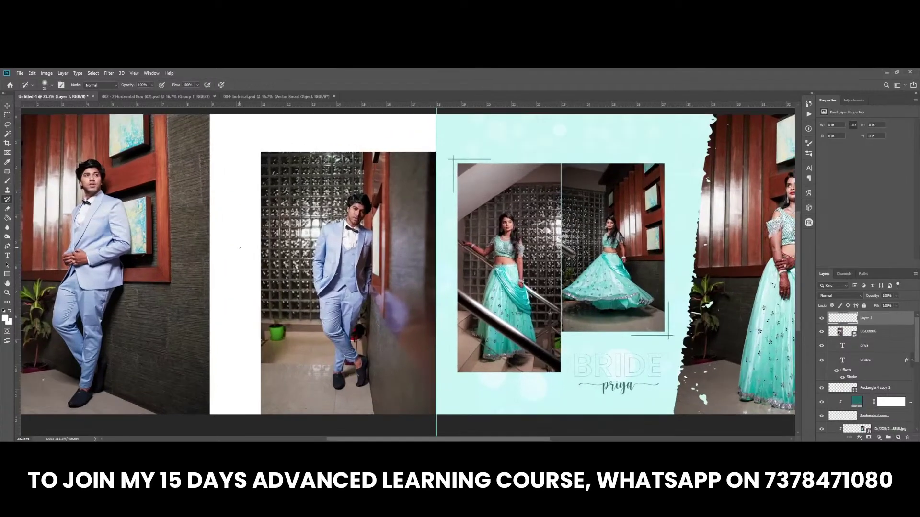
pyautogui.press('u')
pyautogui.moveTo(239, 248); pyautogui.dragTo(288, 296)
pyautogui.press('v')
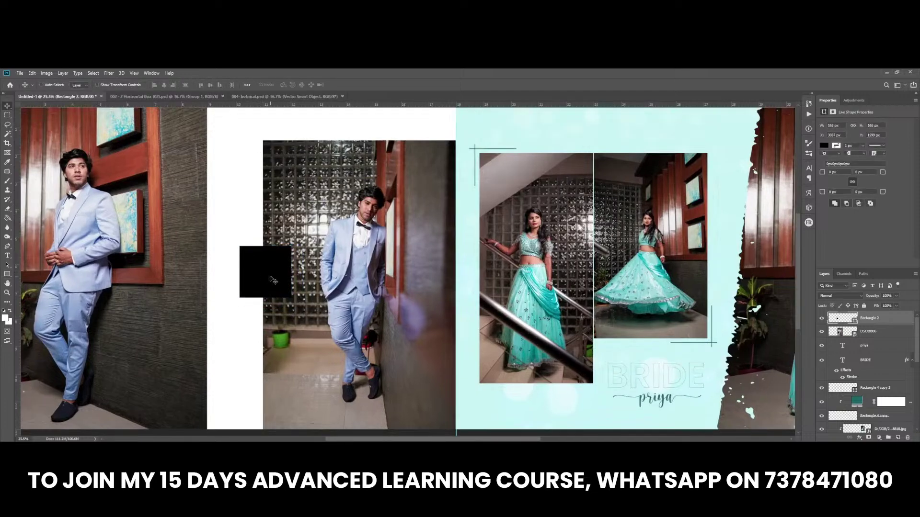
pyautogui.moveTo(241, 271); pyautogui.dragTo(238, 271)
pyautogui.scroll(-1, 290, 285)
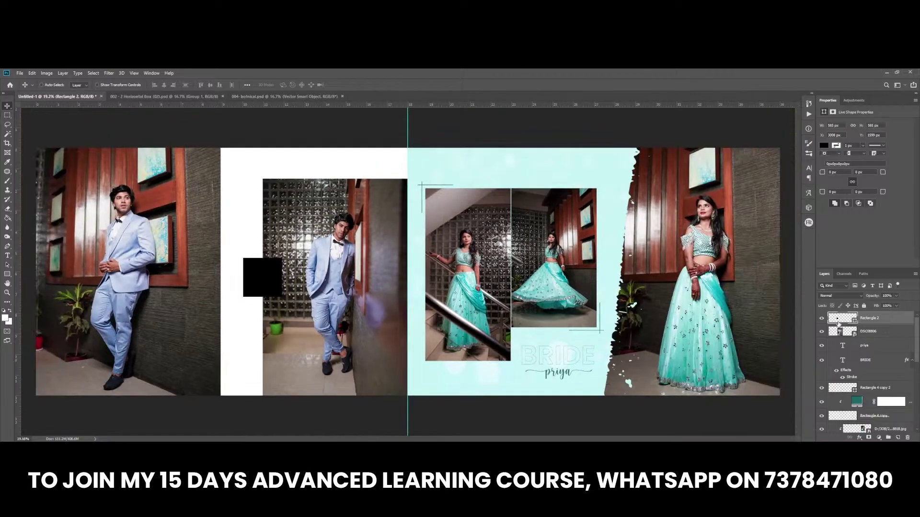
# Fill the square with brown-grey #7f7666
pyautogui.doubleClick(839, 319)
pyautogui.click(478, 377)
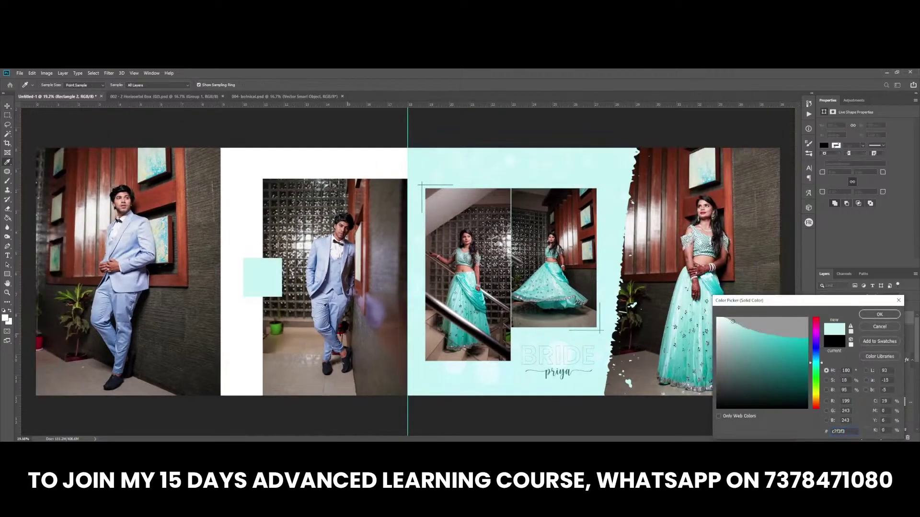
pyautogui.click(207, 311)
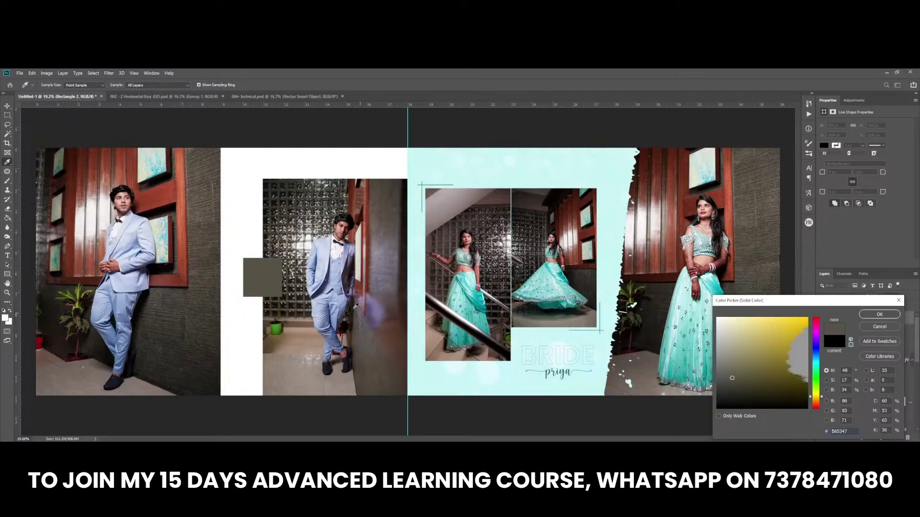
pyautogui.click(330, 312)
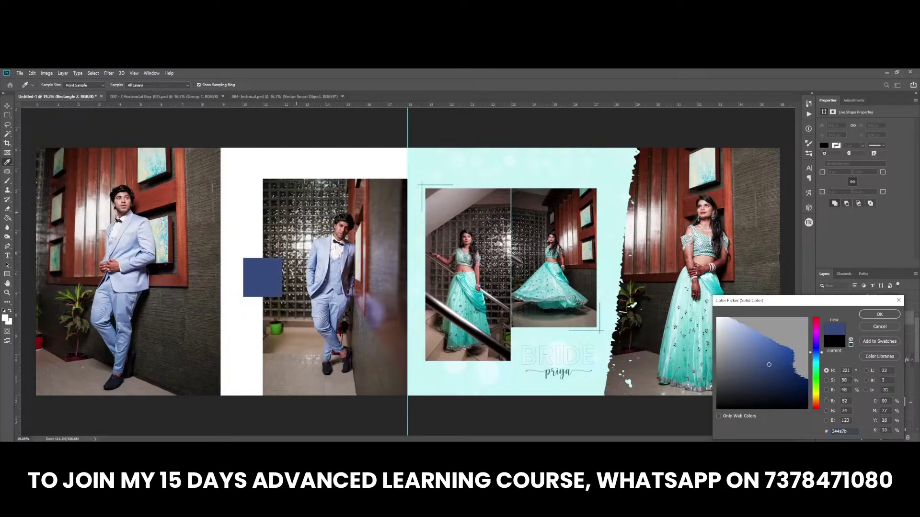
pyautogui.click(278, 244)
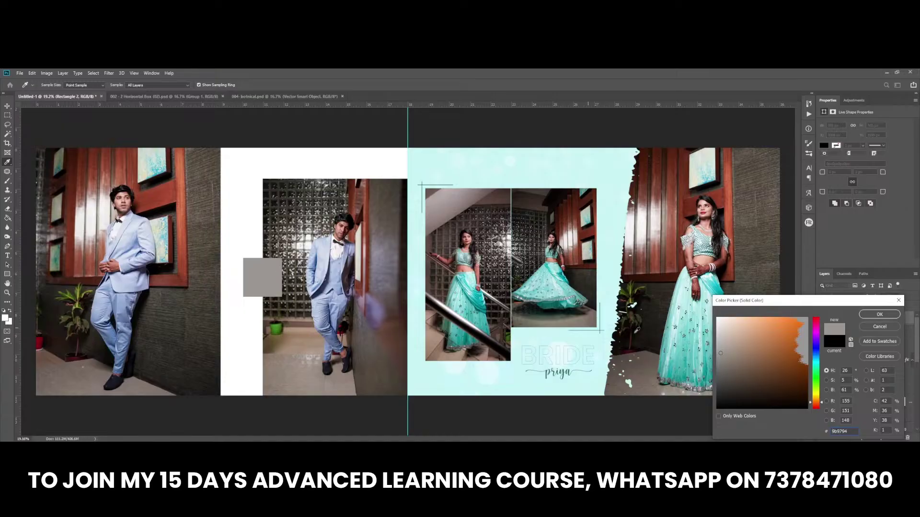
pyautogui.click(734, 364)
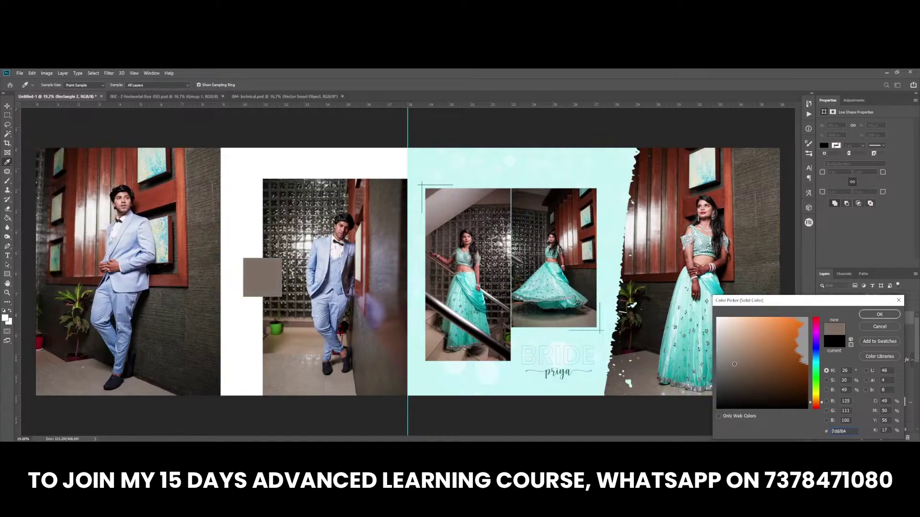
pyautogui.press('v')
pyautogui.press('Return')
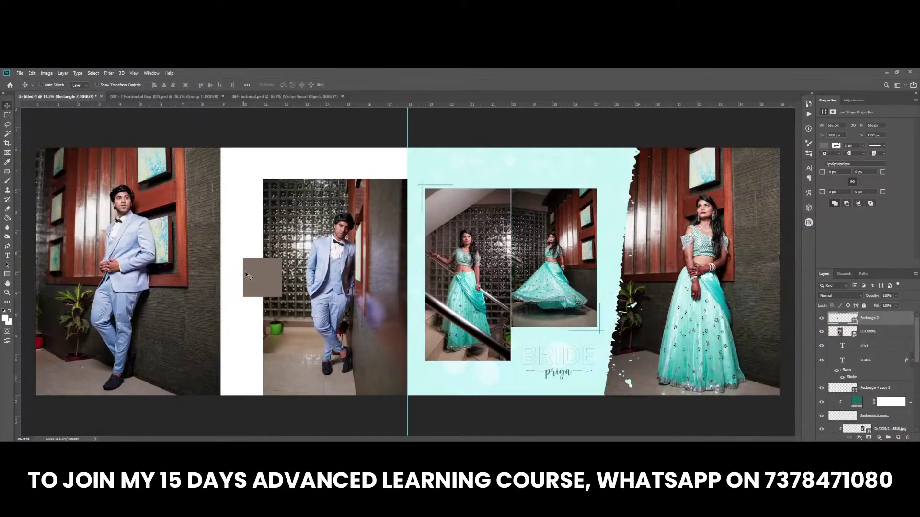
pyautogui.keyDown('alt'); pyautogui.scroll(3, 246, 271); pyautogui.keyUp('alt')
pyautogui.keyDown('alt'); pyautogui.scroll(-1, 453, 325); pyautogui.keyUp('alt')
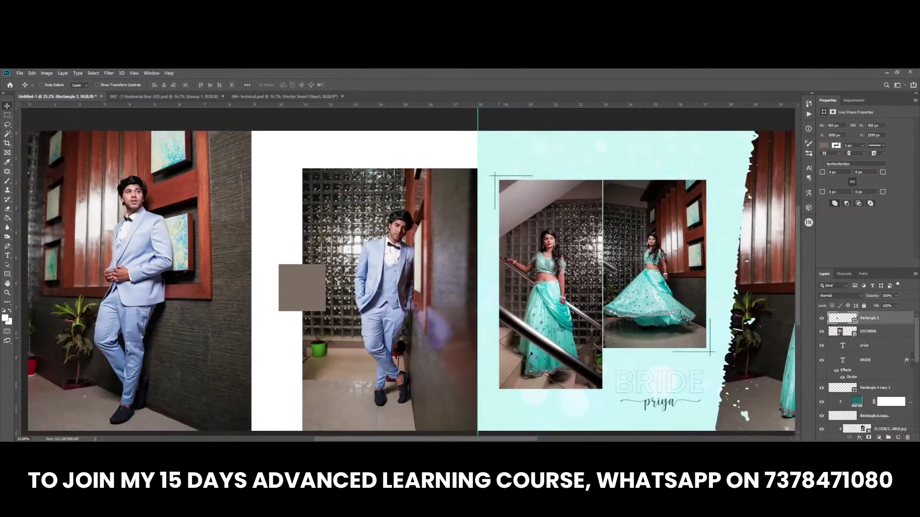
# Copy the BRIDE title and priya script name layers onto the brown-grey square
pyautogui.rightClick(653, 382)
pyautogui.click(671, 387)
pyautogui.rightClick(664, 405)
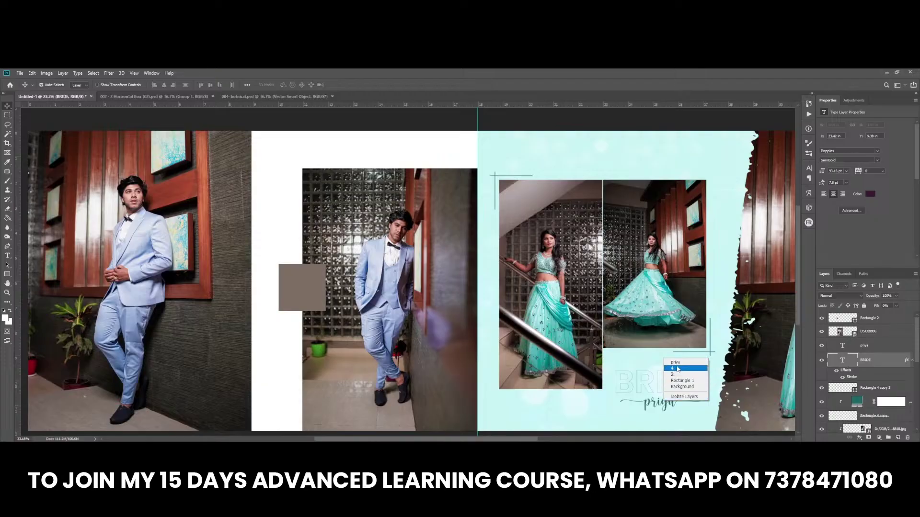
pyautogui.click(679, 370)
pyautogui.keyDown('alt'); pyautogui.moveTo(679, 370); pyautogui.dragTo(343, 300); pyautogui.keyUp('alt')
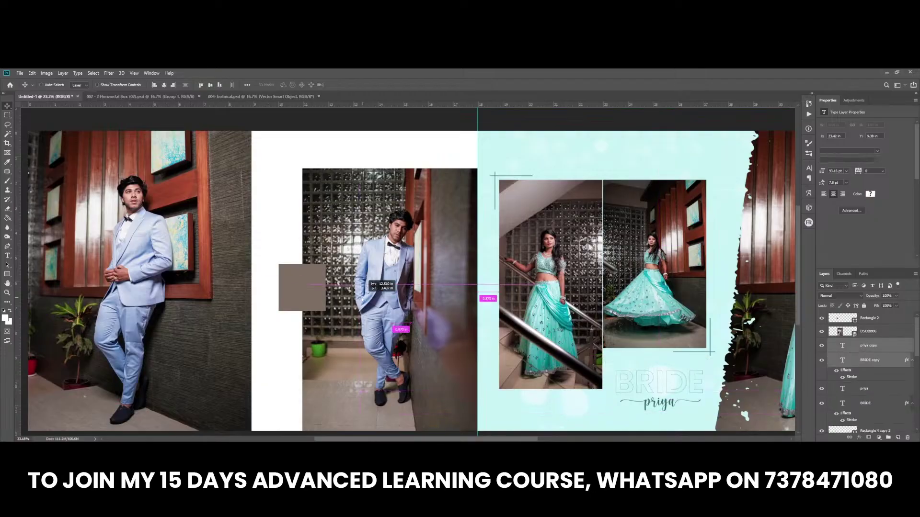
# Scale the copied title and name down to fit inside the square and lower them
pyautogui.keyDown('alt'); pyautogui.scroll(1, 343, 300); pyautogui.keyUp('alt')
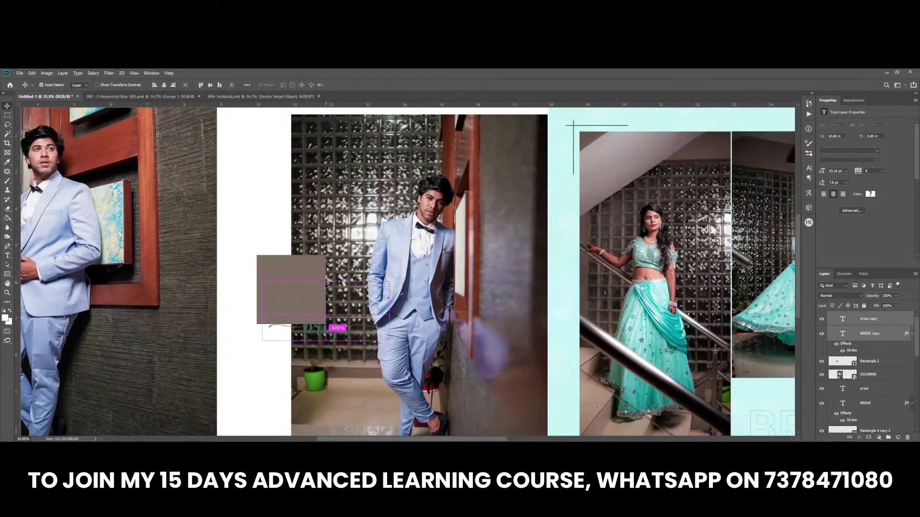
pyautogui.hotkey('ctrl', 't')
pyautogui.moveTo(262, 282)
pyautogui.mouseDown()
pyautogui.moveTo(311, 313)
pyautogui.moveTo(249, 273)
pyautogui.mouseUp()
pyautogui.press('Return')
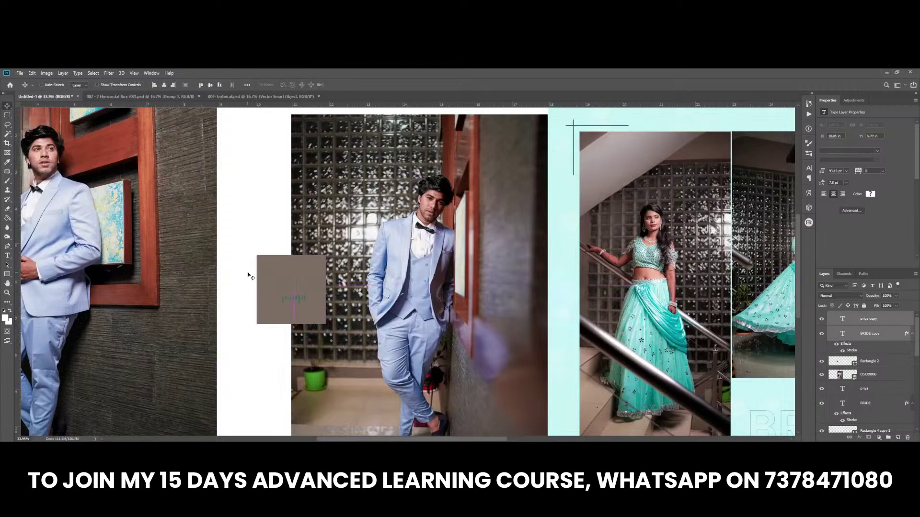
pyautogui.scroll(3, 272, 279)
pyautogui.scroll(1, 363, 285)
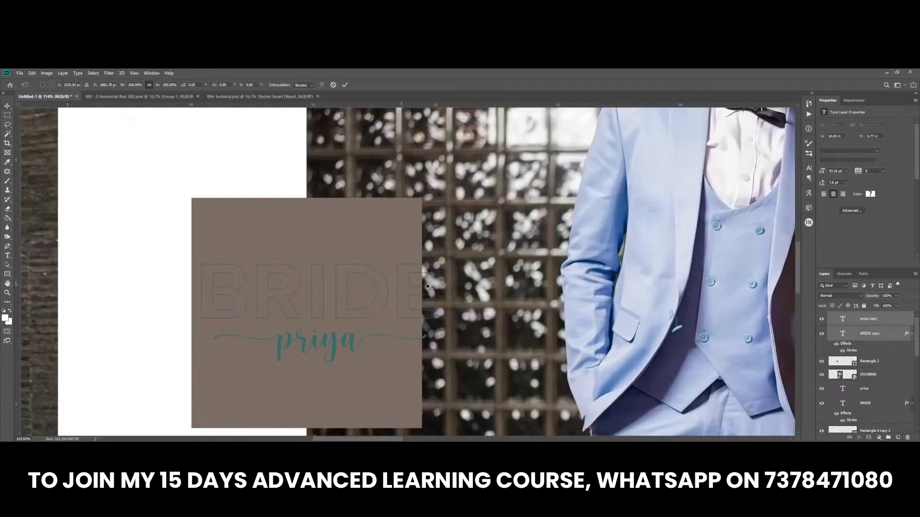
pyautogui.hotkey('ctrl', 't')
pyautogui.moveTo(421, 266); pyautogui.dragTo(412, 266)
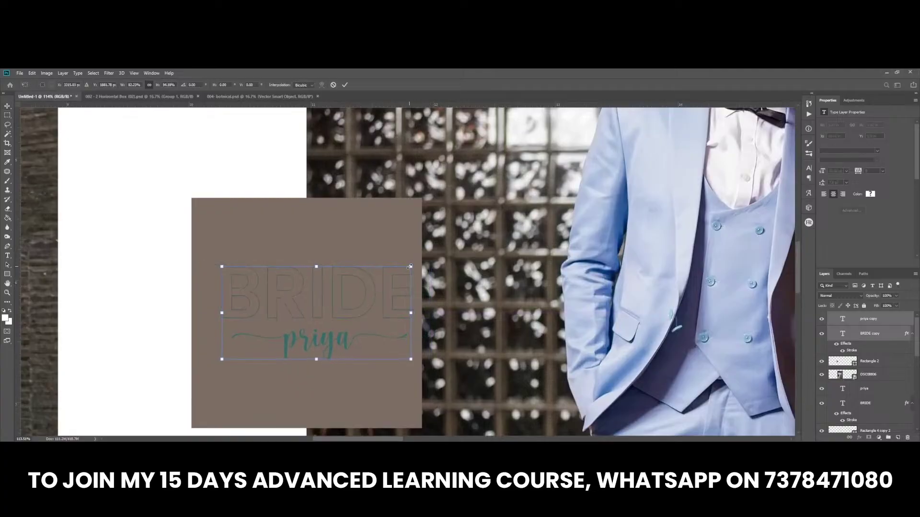
pyautogui.press('Return')
pyautogui.moveTo(380, 299); pyautogui.dragTo(381, 314)
pyautogui.doubleClick(323, 312)
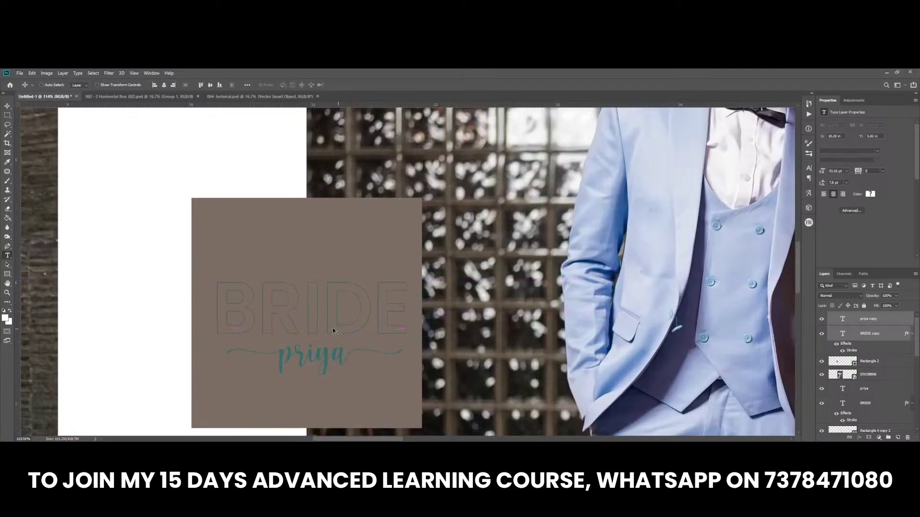
# Change the copied BRIDE word to GROOM and shrink it to fit the square
pyautogui.hotkey('ctrl', 'a')
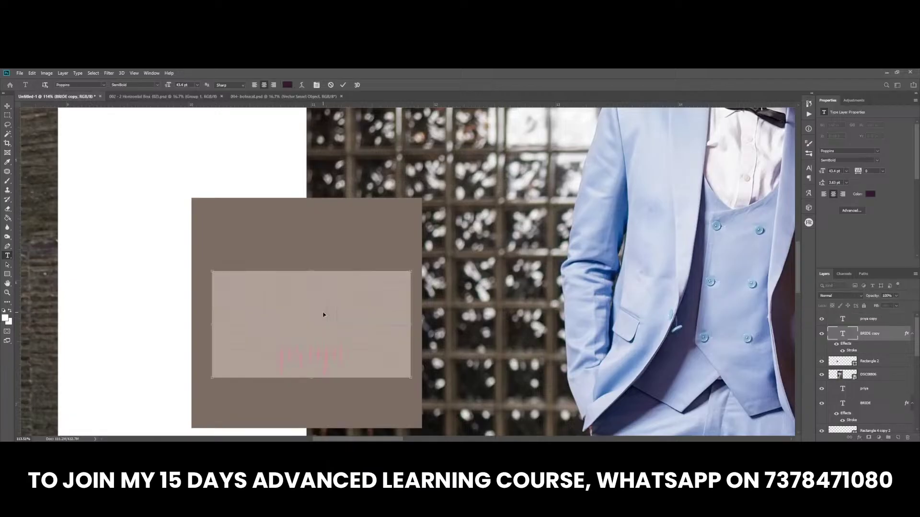
pyautogui.press('BackSpace')
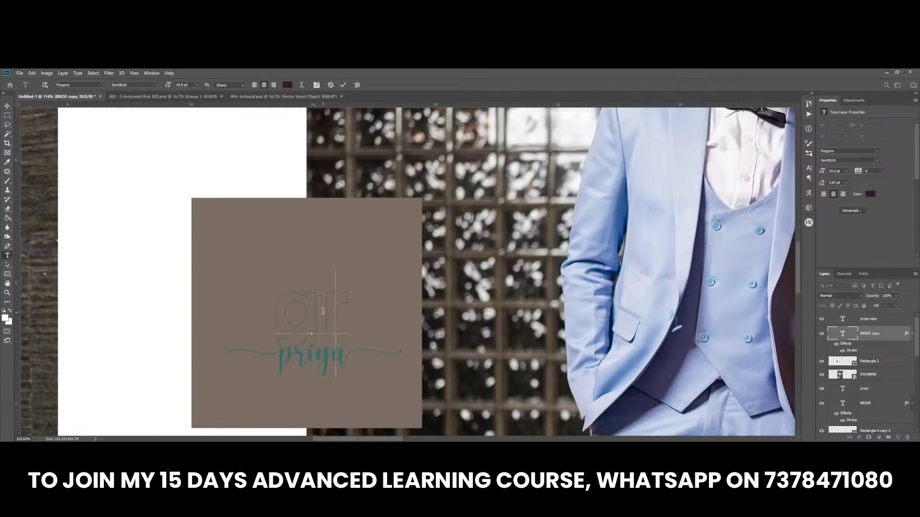
pyautogui.write('GR')
pyautogui.write('OOM')
pyautogui.hotkey('ctrl', 'Return')
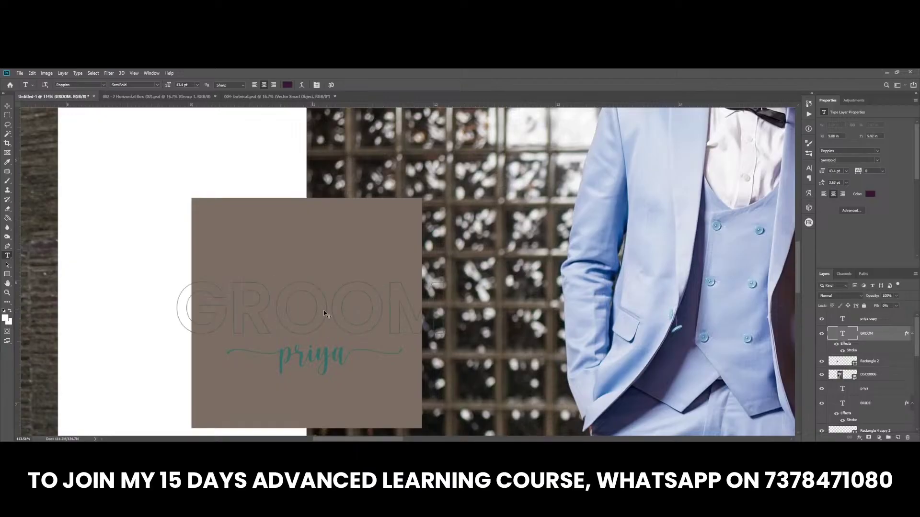
pyautogui.hotkey('ctrl', 't')
pyautogui.moveTo(175, 270); pyautogui.dragTo(218, 288)
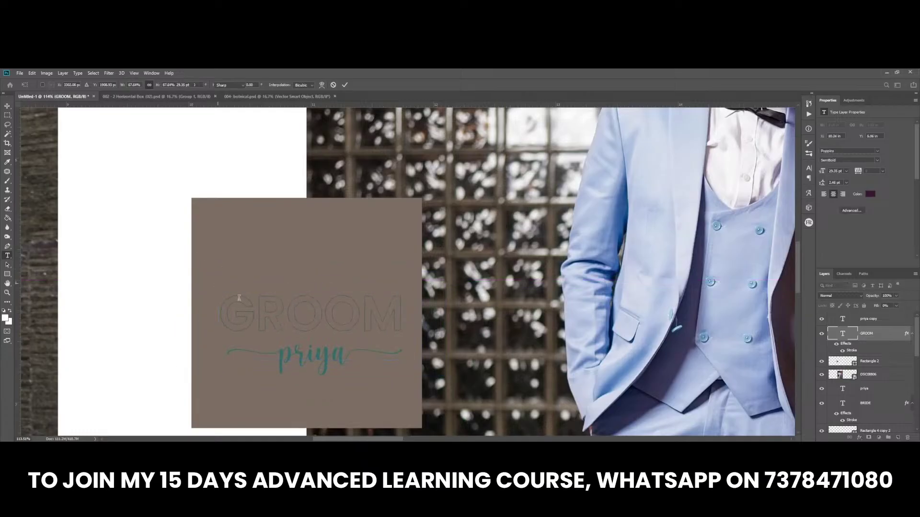
pyautogui.press('Return')
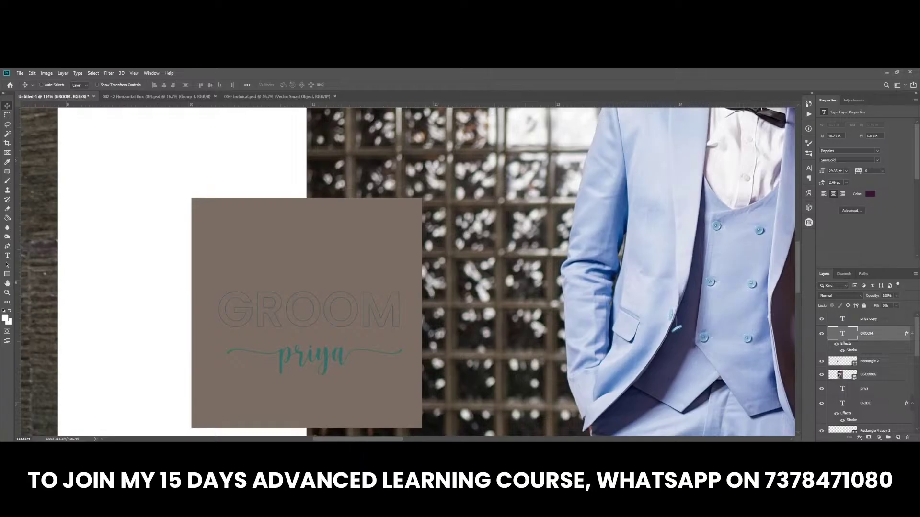
# Set the GROOM stroke colour to a pale near-white, starting from hex ffcda5
pyautogui.doubleClick(852, 350)
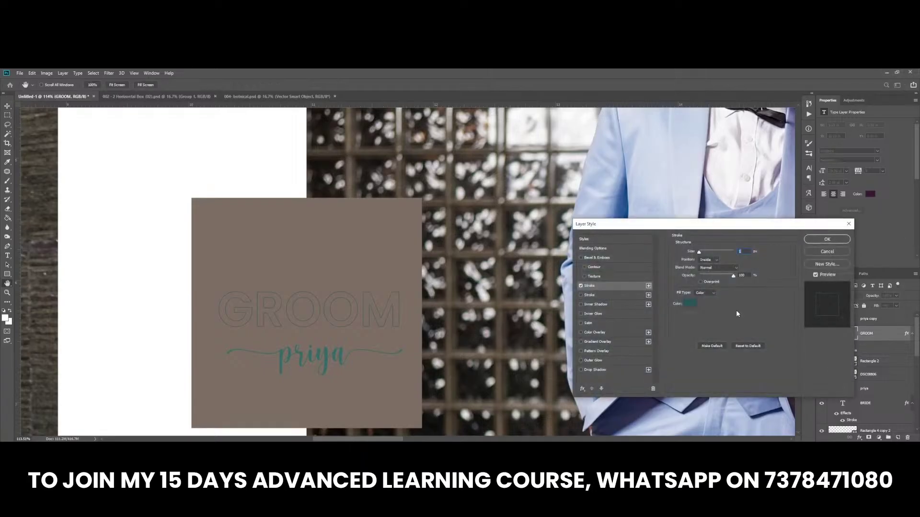
pyautogui.click(690, 304)
pyautogui.write('ffcda5')
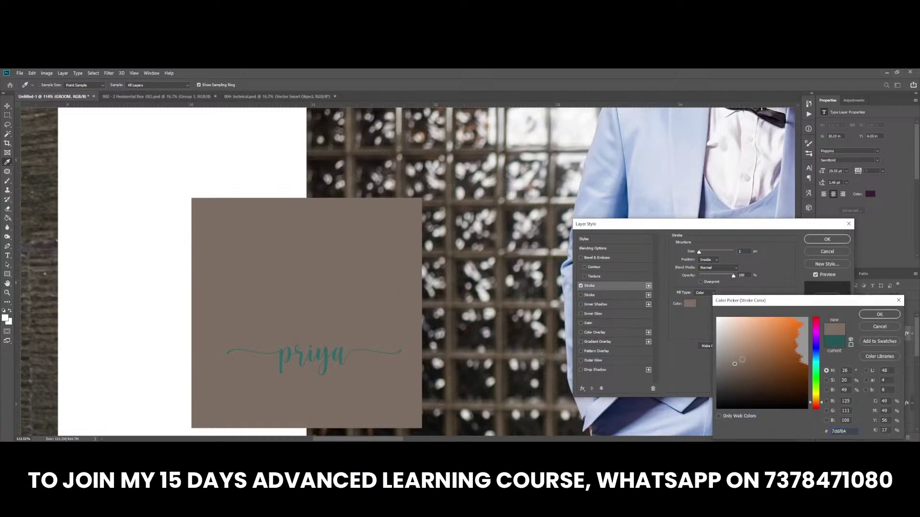
pyautogui.moveTo(748, 328); pyautogui.dragTo(697, 307)
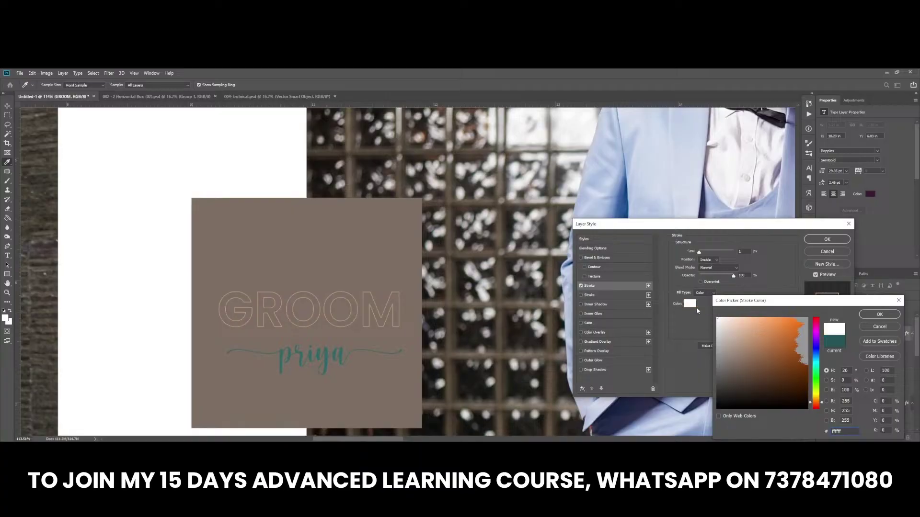
pyautogui.press('Return')
pyautogui.press('Return')
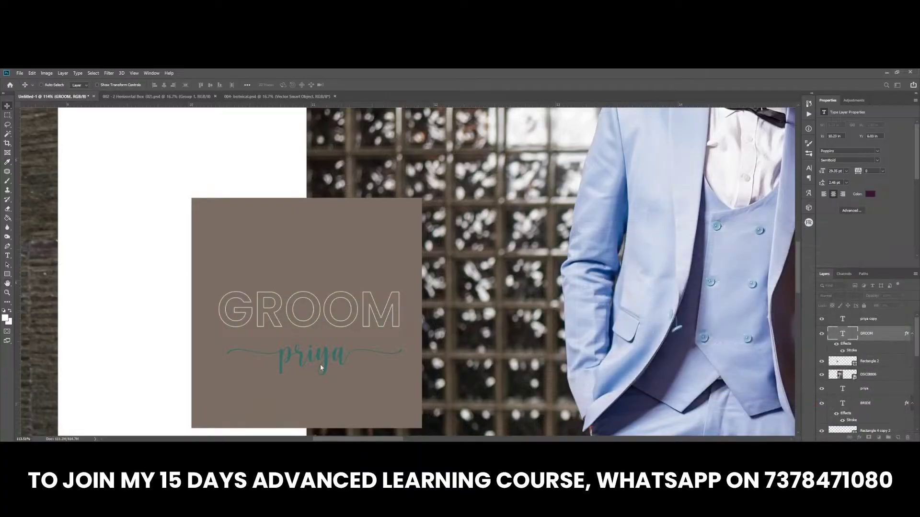
pyautogui.scroll(2, 301, 362)
# Replace the copied priya script text with rohit
pyautogui.press('t')
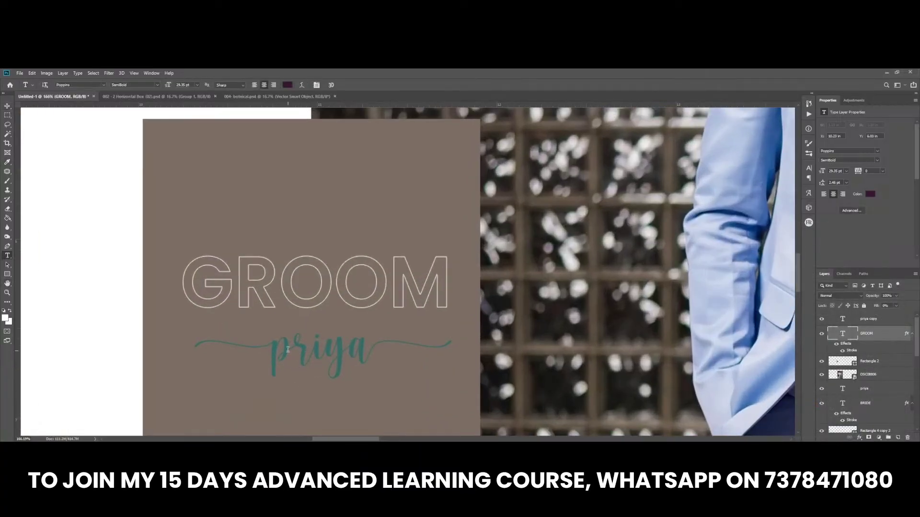
pyautogui.click(296, 353)
pyautogui.press('BackSpace')
pyautogui.write('r')
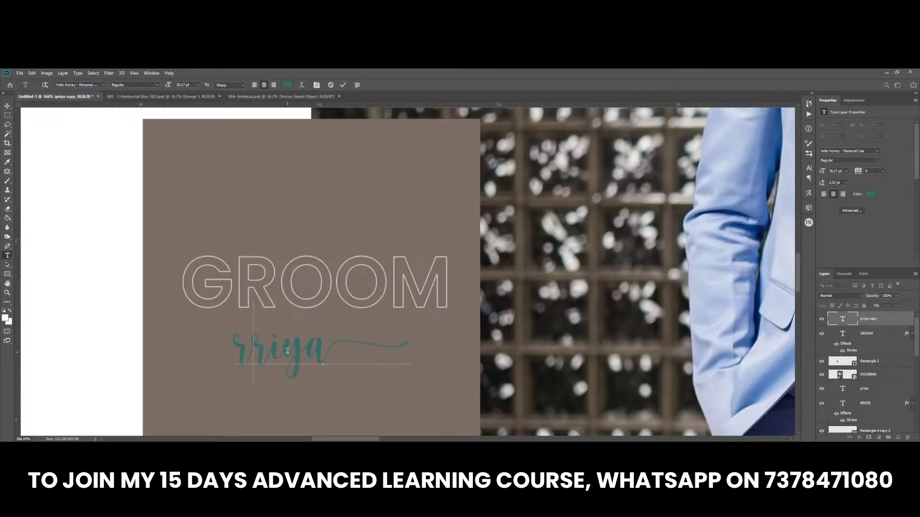
pyautogui.write('ohit')
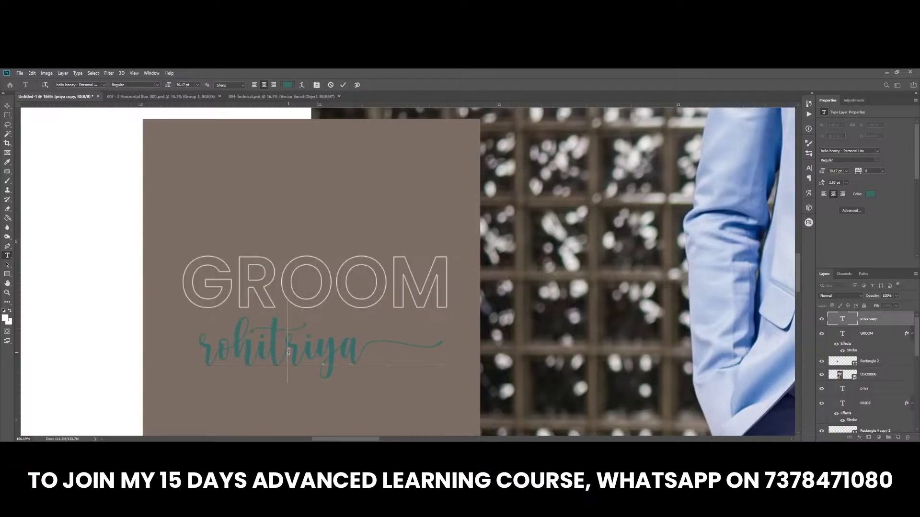
pyautogui.moveTo(292, 350); pyautogui.dragTo(356, 351)
pyautogui.press('BackSpace')
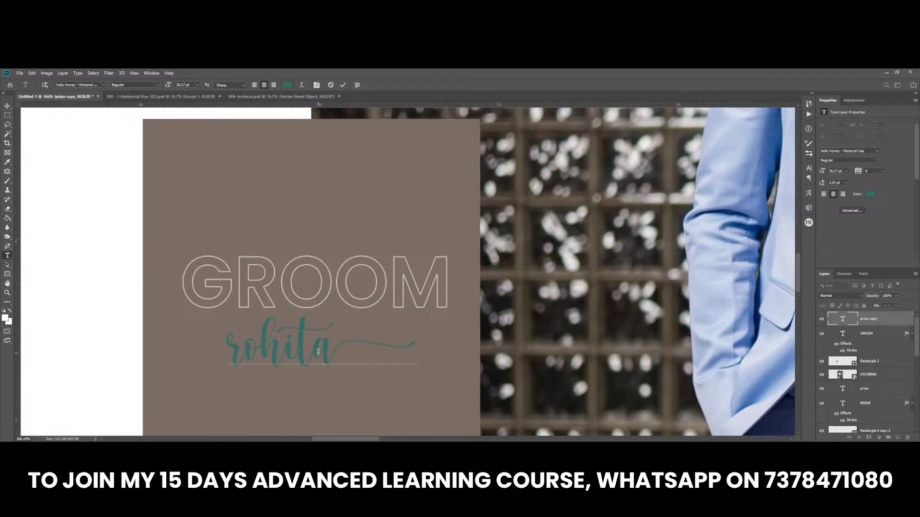
pyautogui.press('BackSpace')
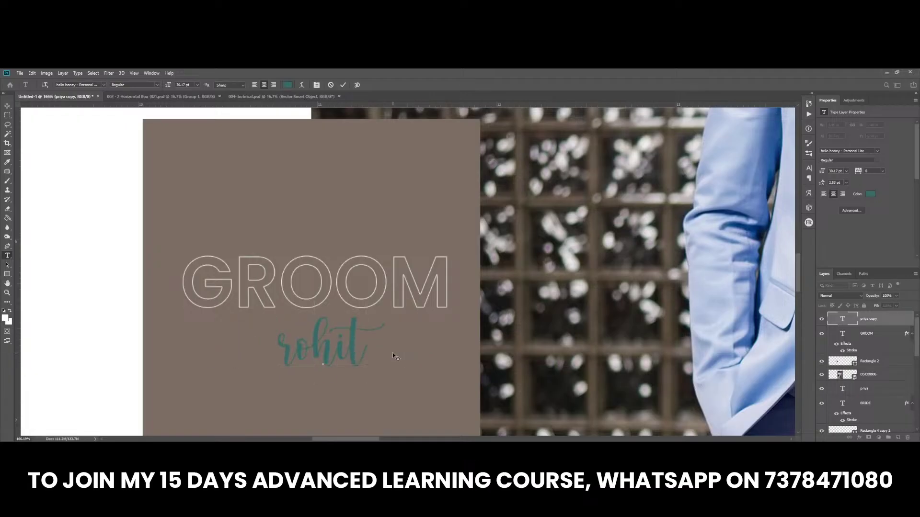
# Swap rohit's final t and first r for swash glyph alternates
pyautogui.moveTo(354, 350); pyautogui.dragTo(377, 356)
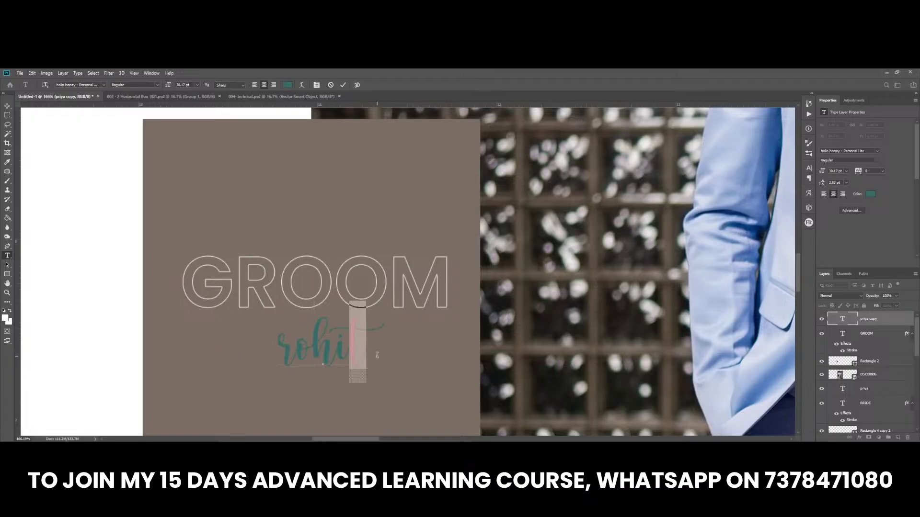
pyautogui.click(392, 410)
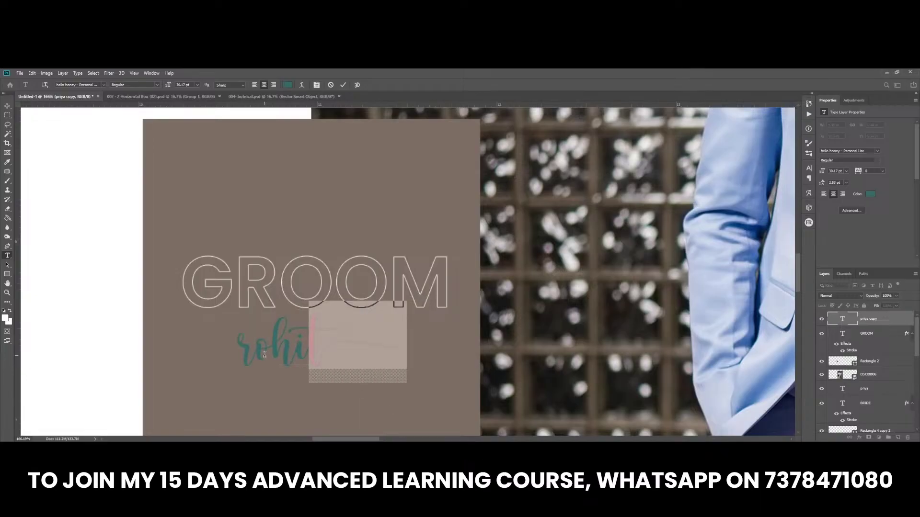
pyautogui.moveTo(259, 354); pyautogui.dragTo(237, 354)
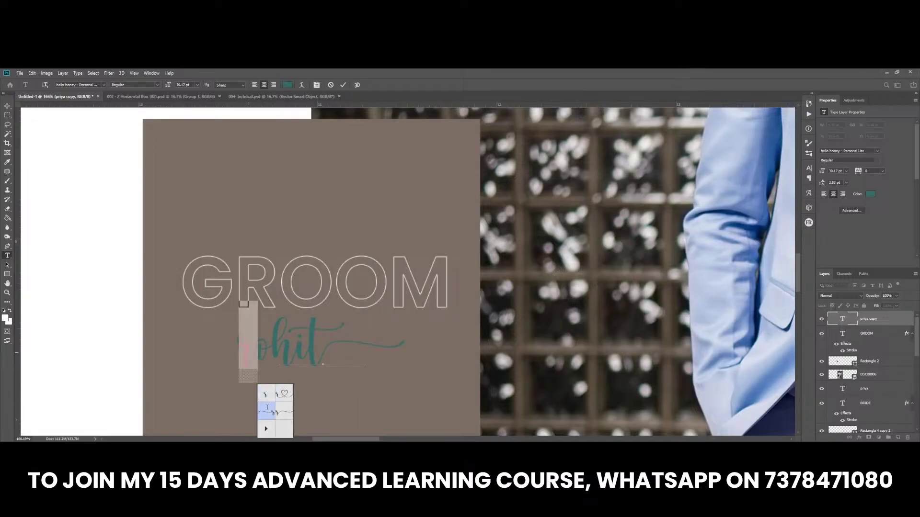
pyautogui.click(268, 407)
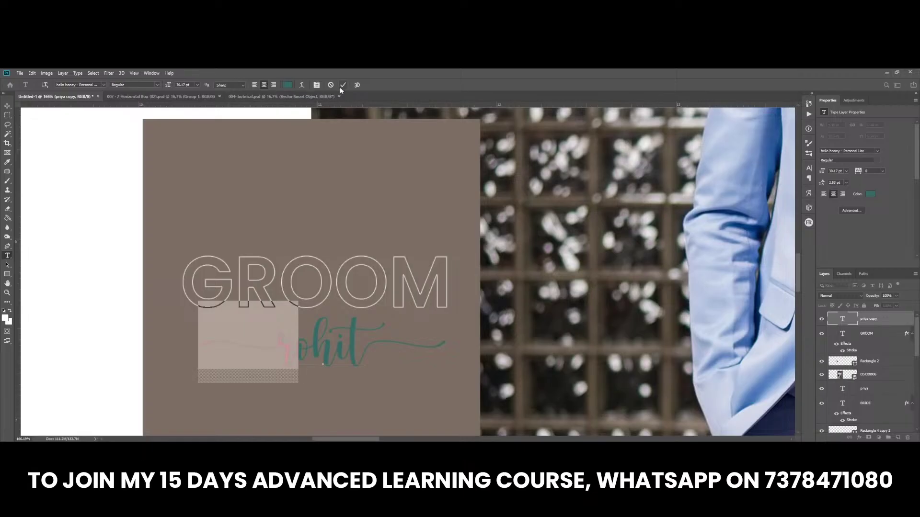
pyautogui.click(342, 90)
# Move rohit slightly lower under GROOM and colour it dark brown
pyautogui.press('v')
pyautogui.moveTo(355, 384); pyautogui.dragTo(351, 378)
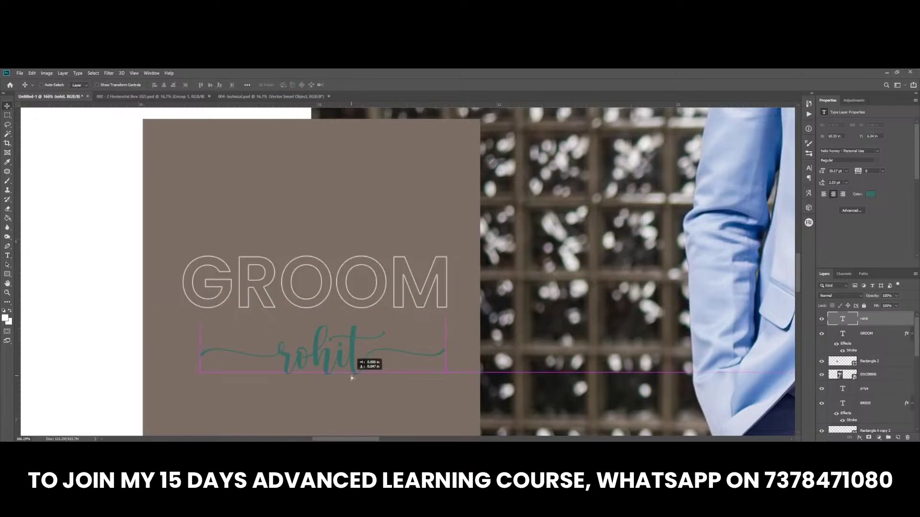
pyautogui.click(871, 194)
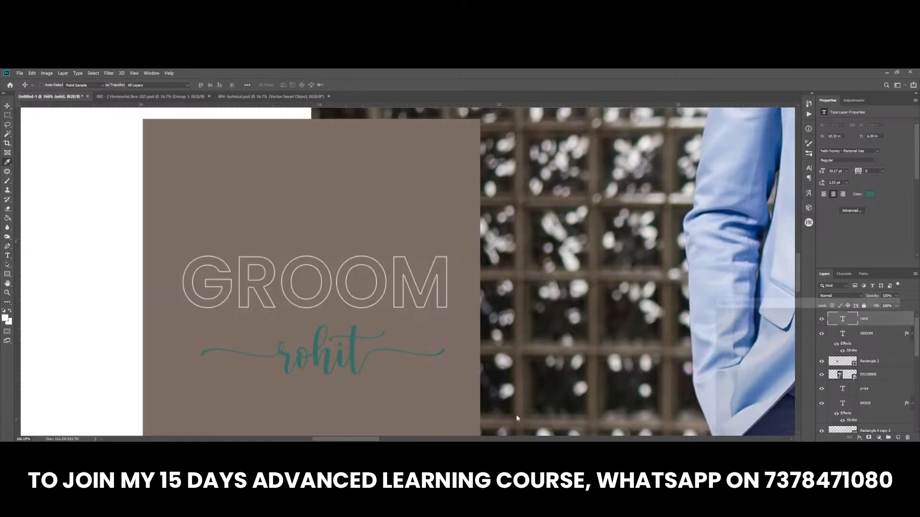
pyautogui.click(424, 333)
pyautogui.moveTo(738, 367); pyautogui.dragTo(753, 379)
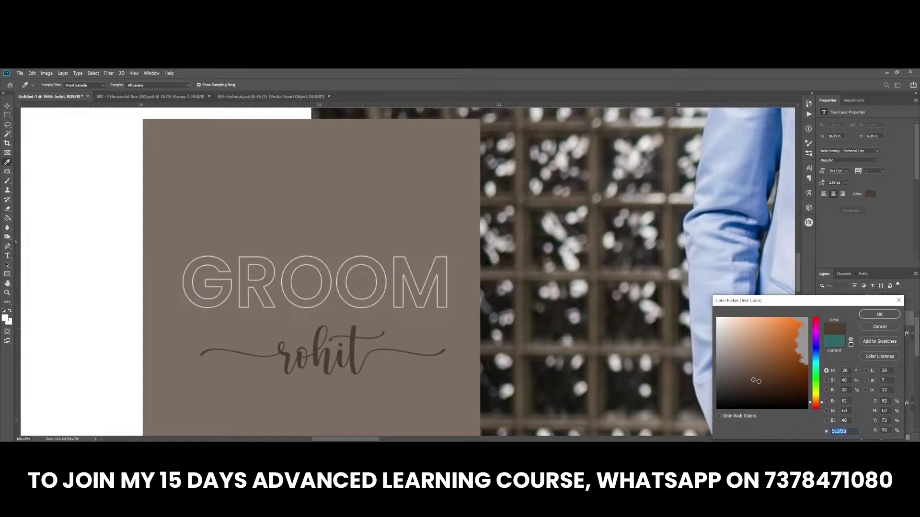
pyautogui.press('Return')
# Lower the GROOM layer's Fill to about 60%
pyautogui.scroll(-5, 406, 347)
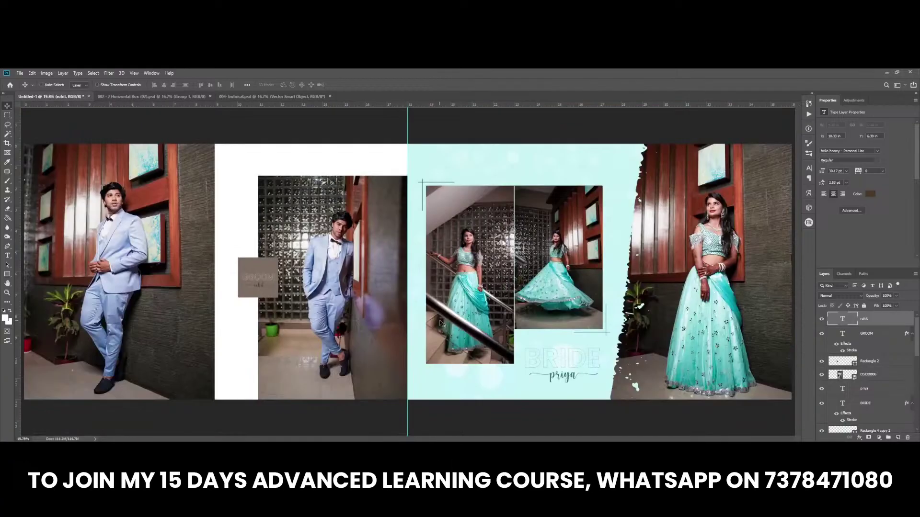
pyautogui.scroll(-1, 250, 273)
pyautogui.scroll(2, 264, 273)
pyautogui.scroll(2, 268, 282)
pyautogui.scroll(2, 266, 281)
pyautogui.rightClick(311, 278)
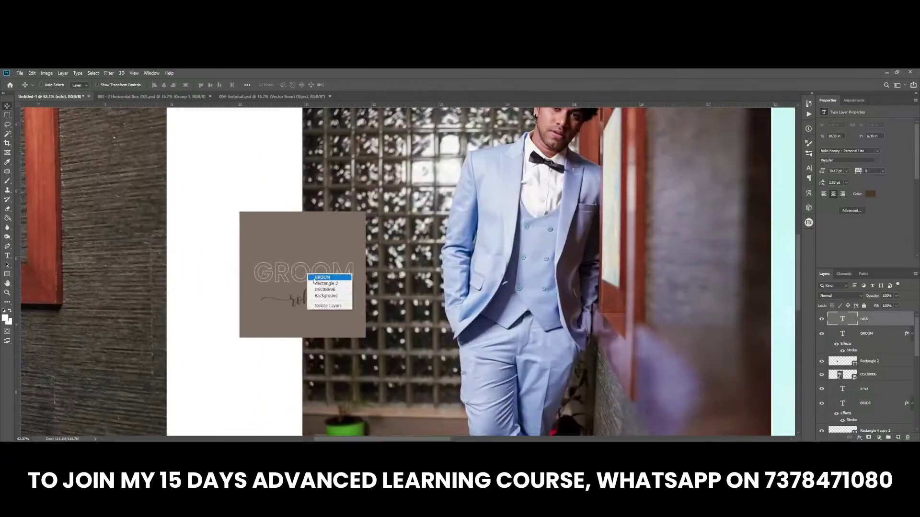
pyautogui.click(322, 278)
pyautogui.moveTo(896, 306); pyautogui.dragTo(902, 316)
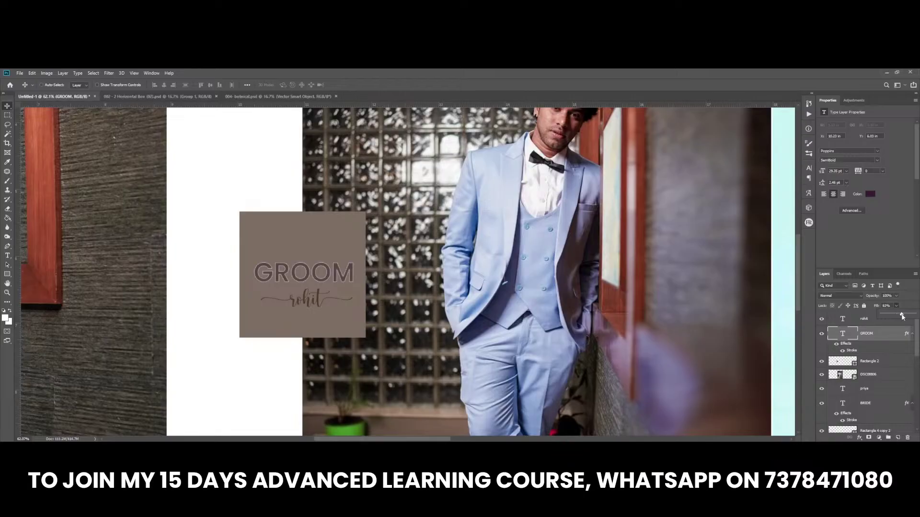
# Colour GROOM with the brown sampled from the rohit script
pyautogui.click(870, 194)
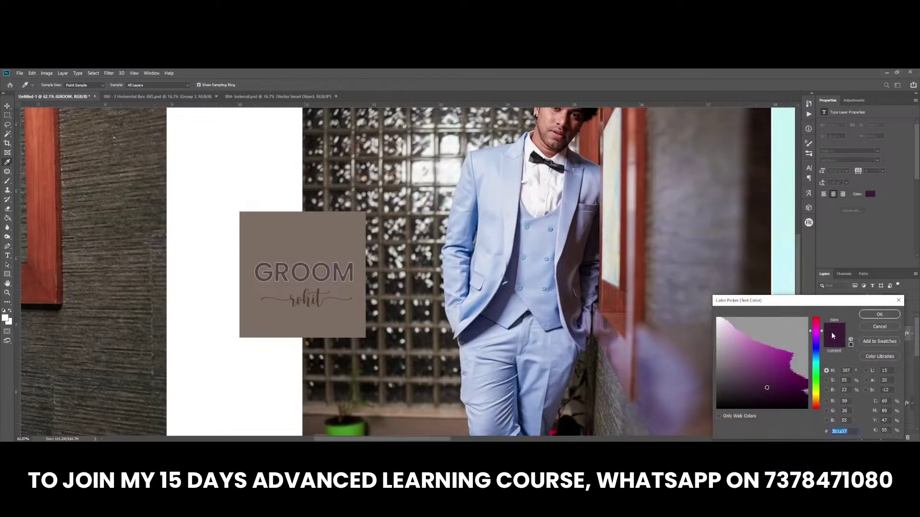
pyautogui.click(318, 300)
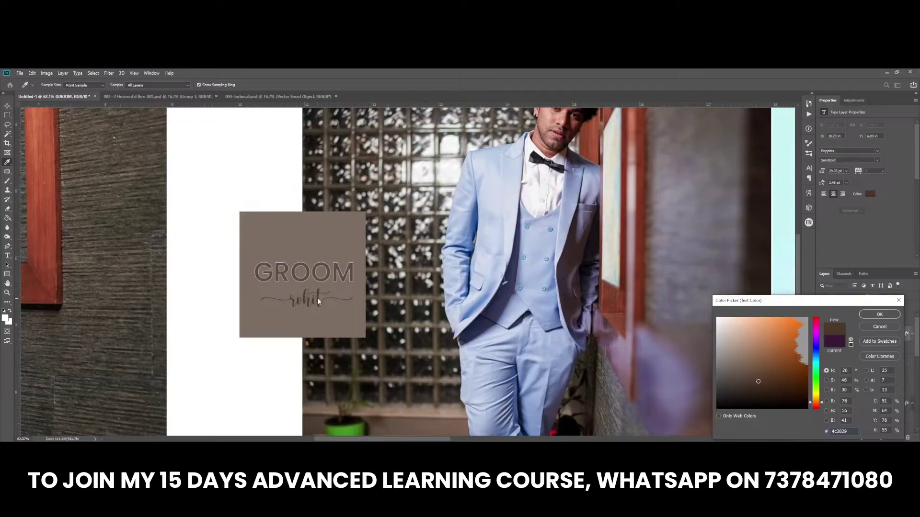
pyautogui.press('Return')
pyautogui.scroll(-3, 270, 303)
pyautogui.scroll(-3, 295, 291)
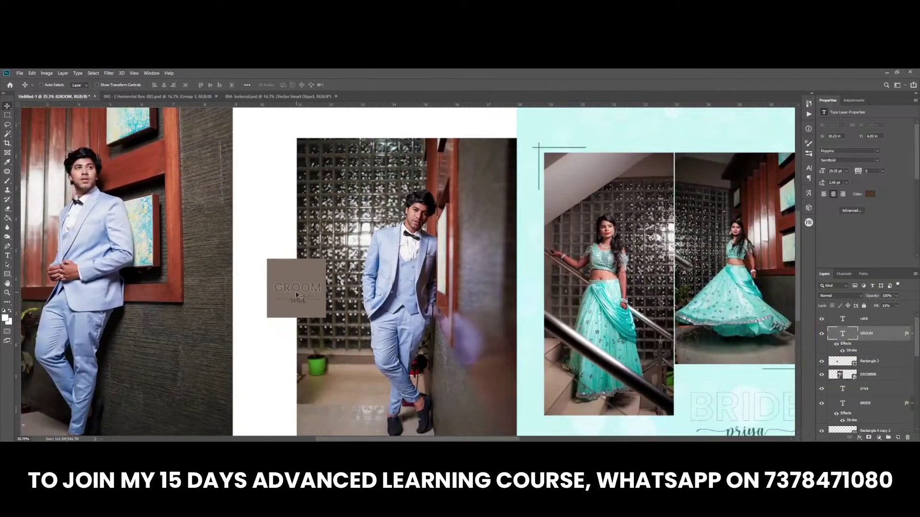
pyautogui.scroll(8, 295, 292)
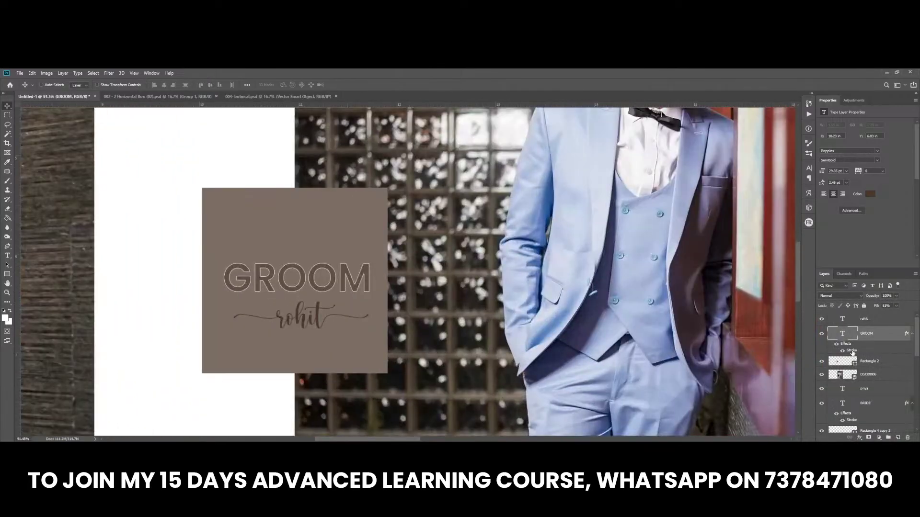
# Set the GROOM stroke opacity to 0 to hide its outline
pyautogui.click(896, 296)
pyautogui.click(854, 351)
pyautogui.doubleClick(853, 351)
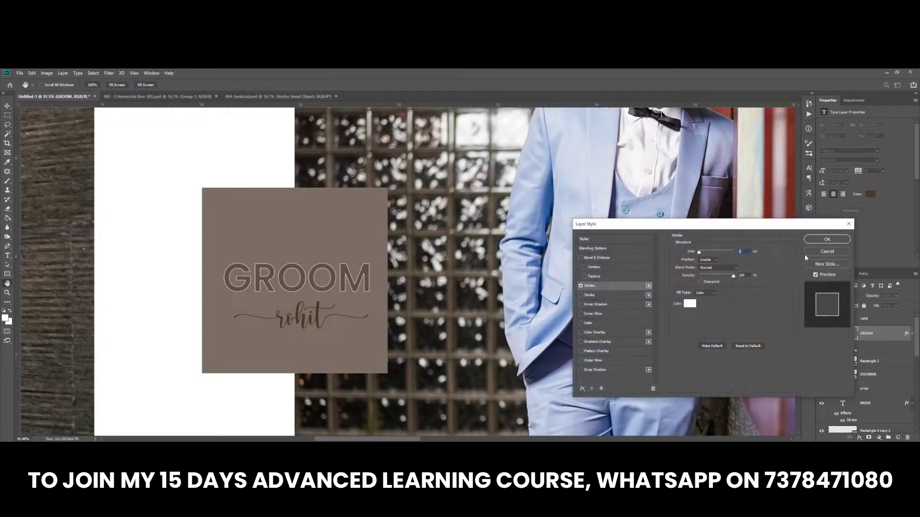
pyautogui.moveTo(706, 278); pyautogui.dragTo(691, 277)
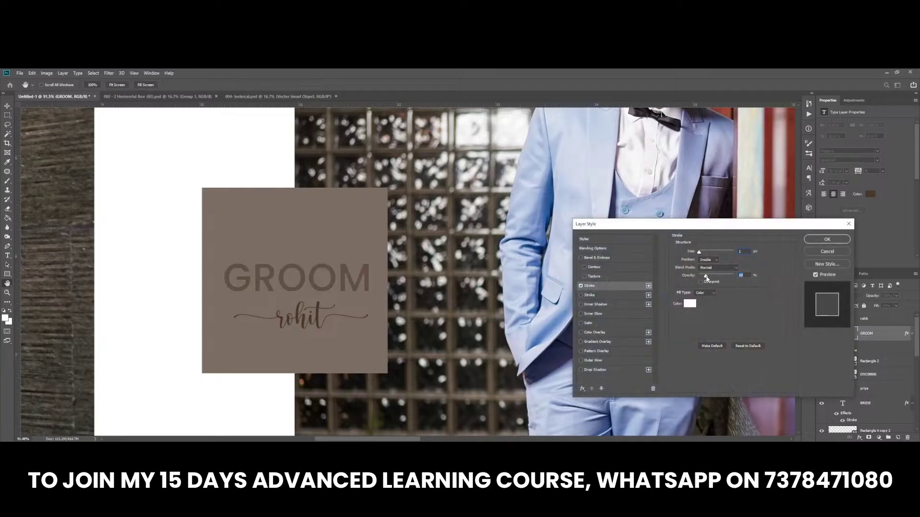
pyautogui.press('Return')
# Nudge the GROOM and rohit layers slightly left together
pyautogui.scroll(-3, 375, 260)
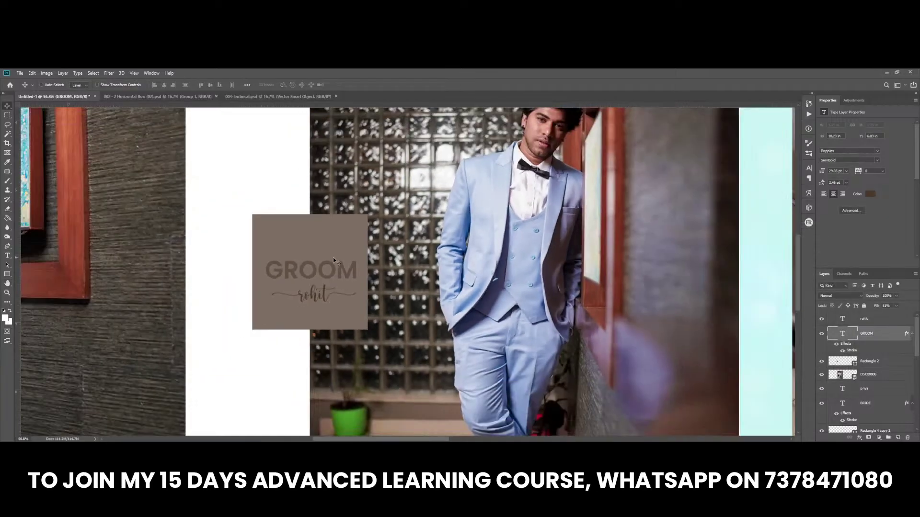
pyautogui.scroll(2, 332, 257)
pyautogui.rightClick(302, 272)
pyautogui.click(308, 276)
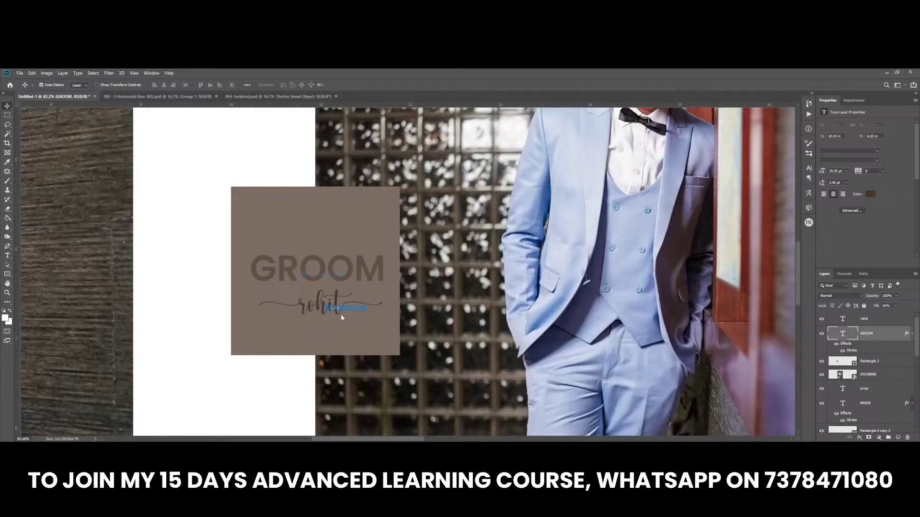
pyautogui.keyDown('ctrl'); pyautogui.keyDown('shift'); pyautogui.click(342, 302); pyautogui.keyUp('shift'); pyautogui.keyUp('ctrl')
pyautogui.press('Left')
pyautogui.press('Left')
pyautogui.press('Left')
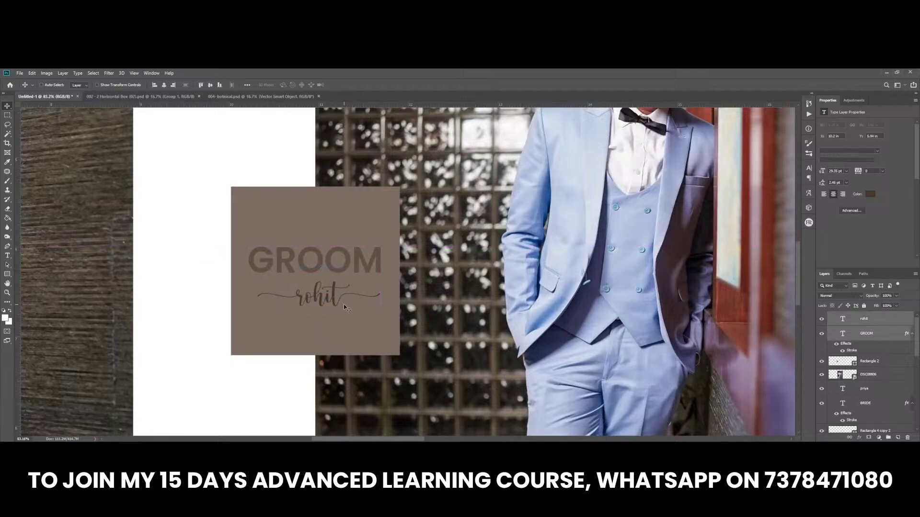
pyautogui.scroll(-4, 303, 305)
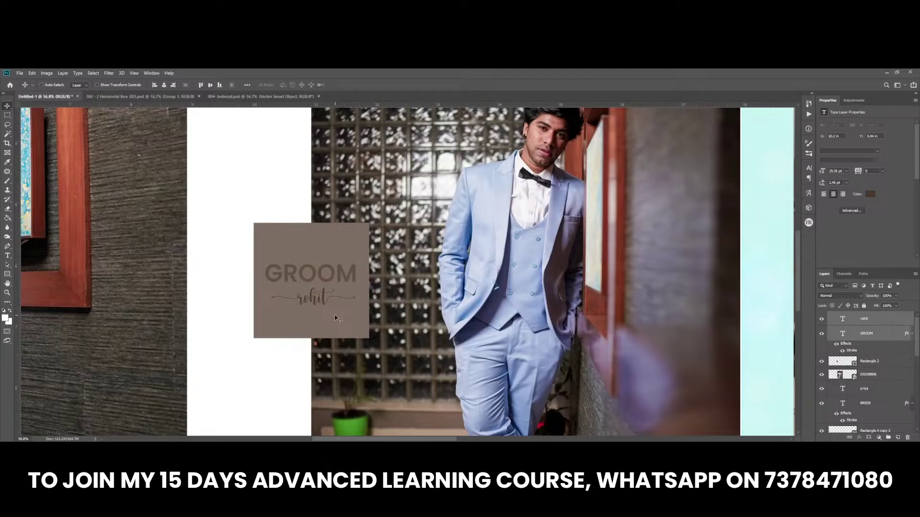
pyautogui.scroll(-6, 328, 309)
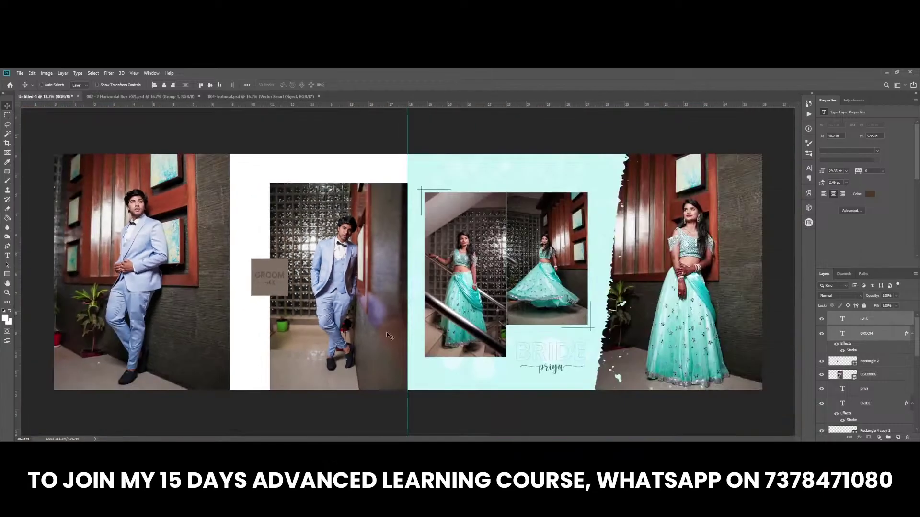